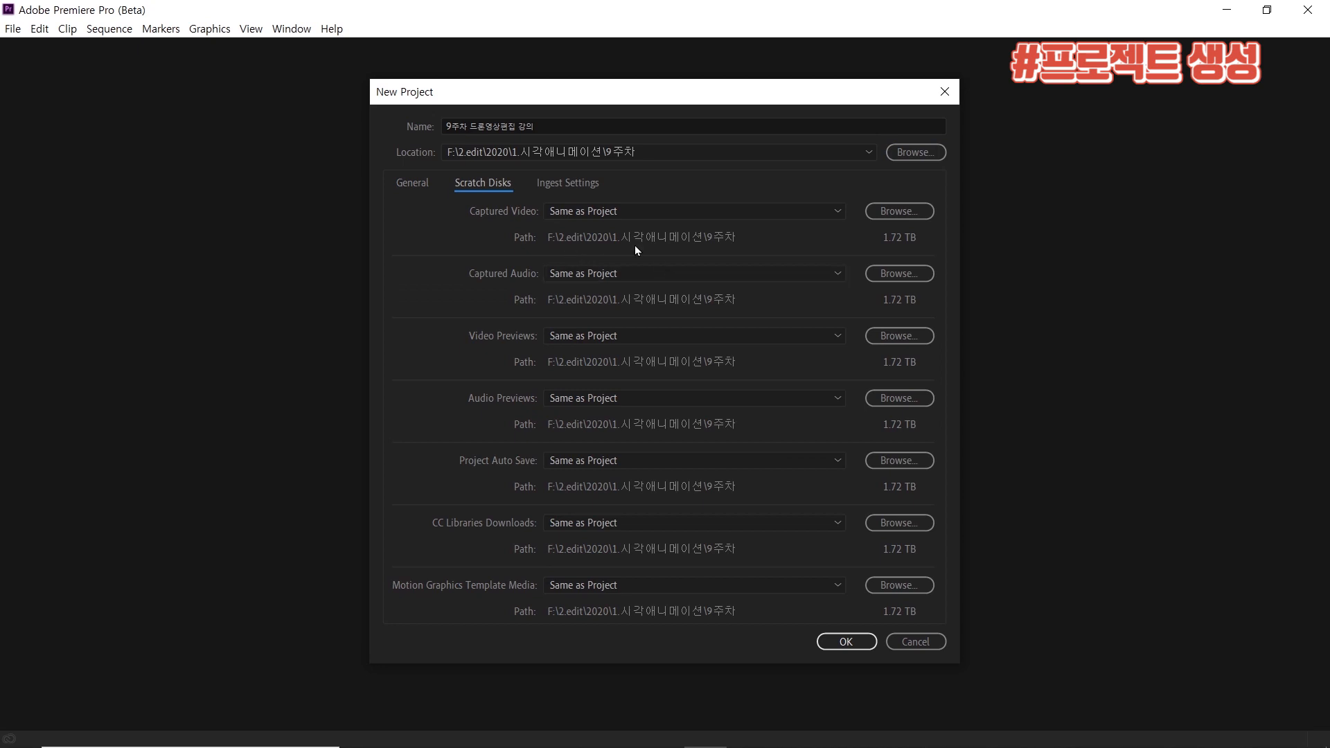
Review the ingest and renderer options, keep Mercury Playback Engine GPU Acceleration (CUDA), and create the project.
left_click(563, 181)
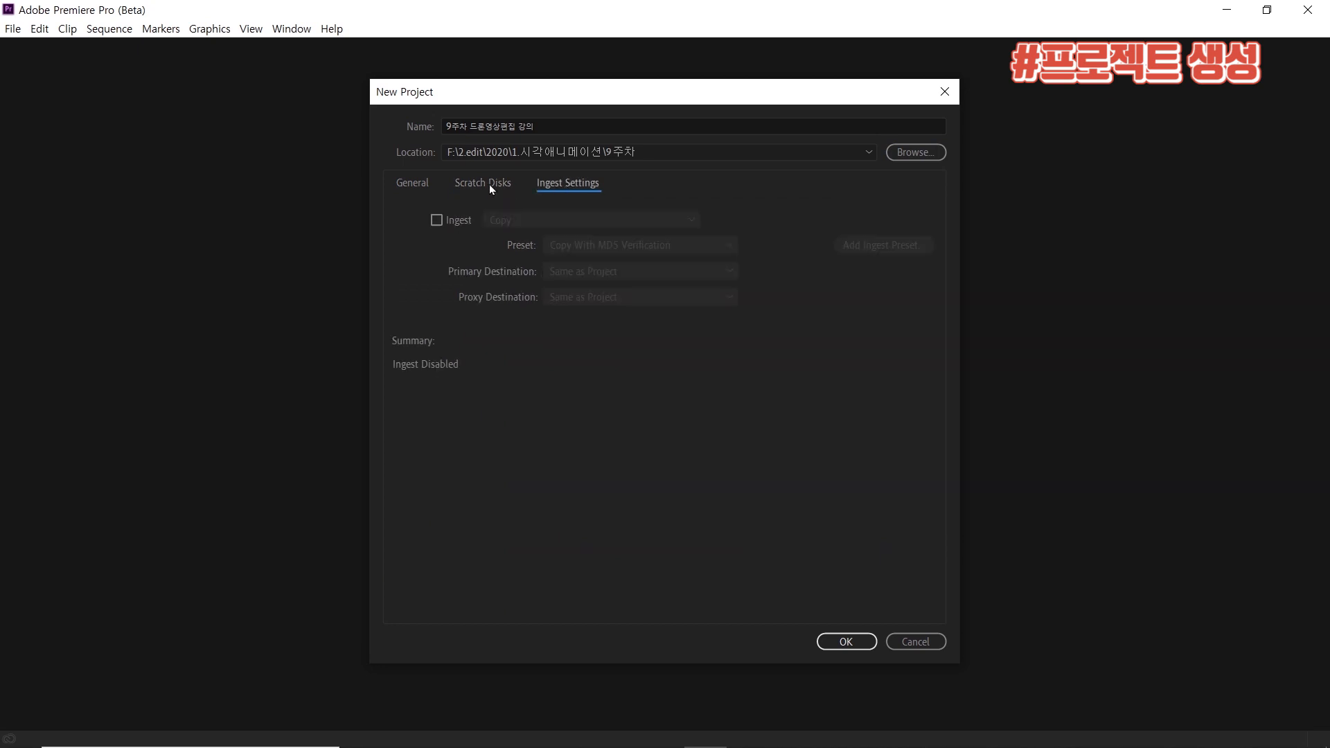
left_click(414, 181)
left_click(609, 231)
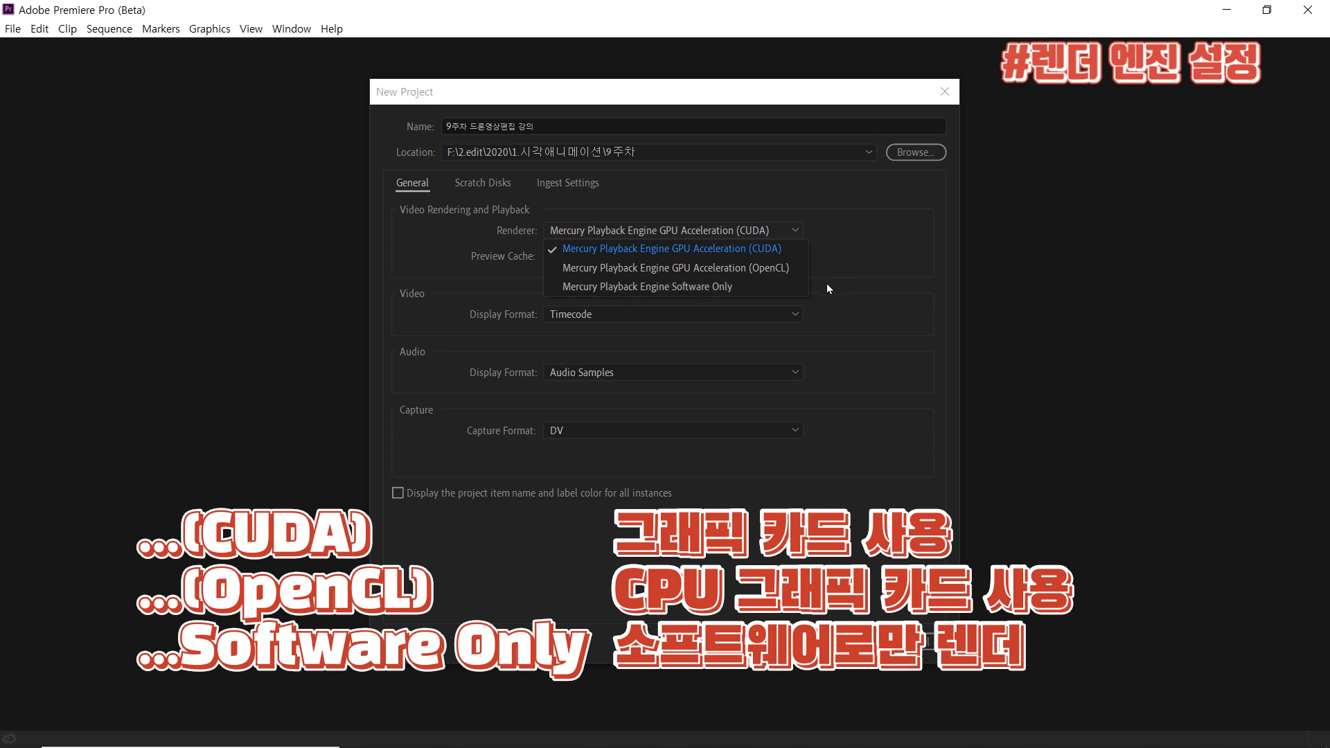
left_click(861, 256)
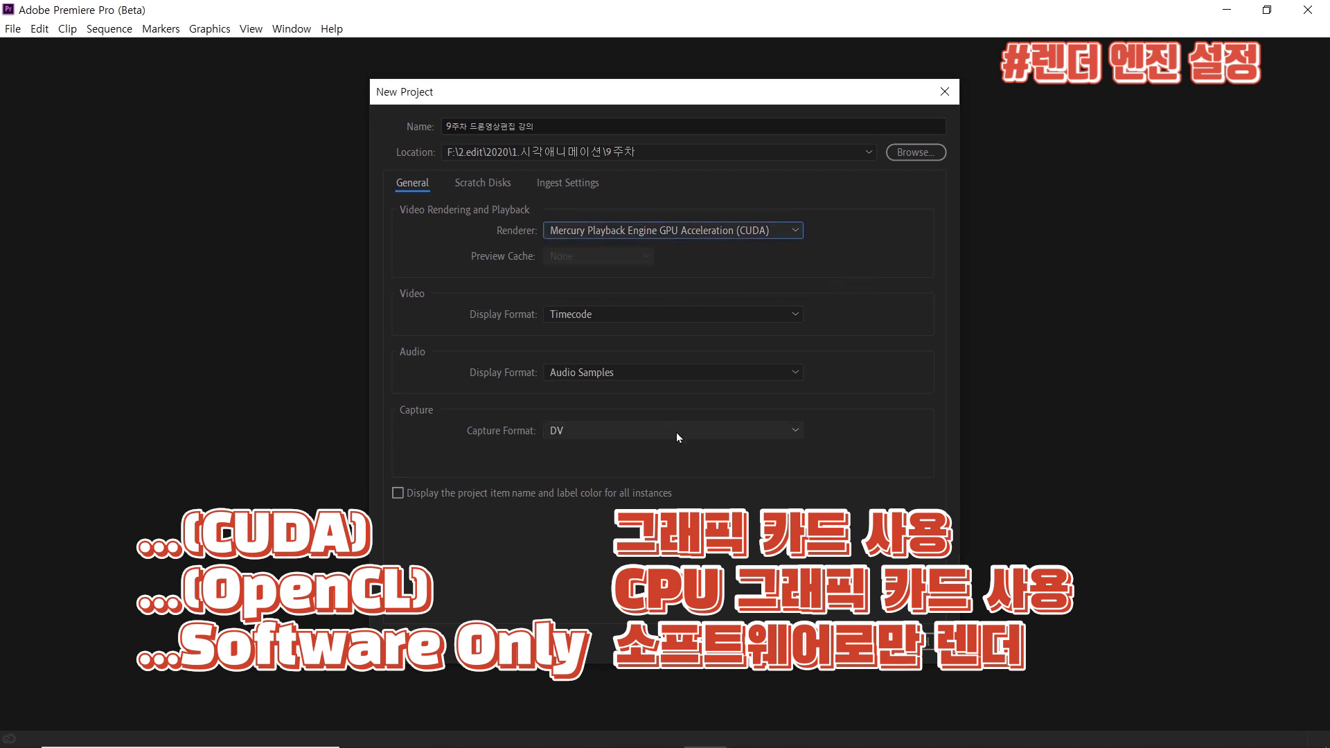
left_click(723, 227)
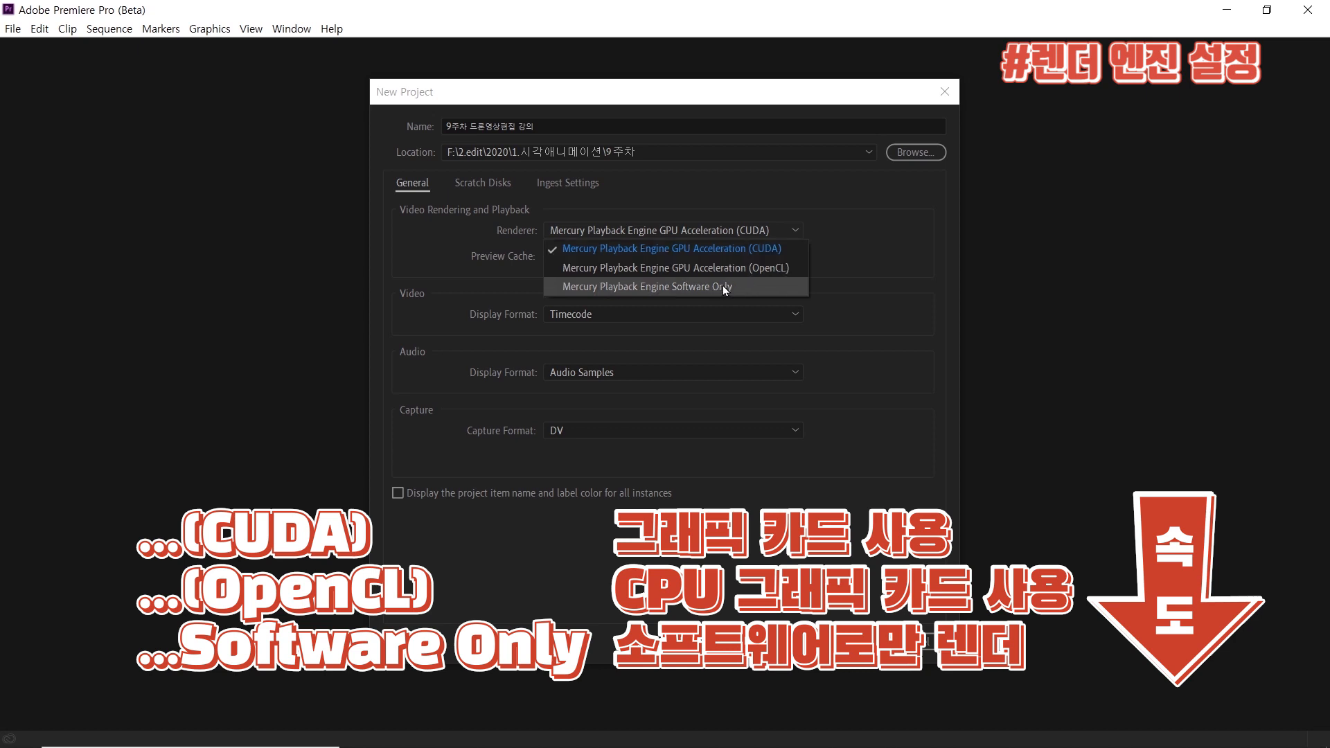
left_click(871, 232)
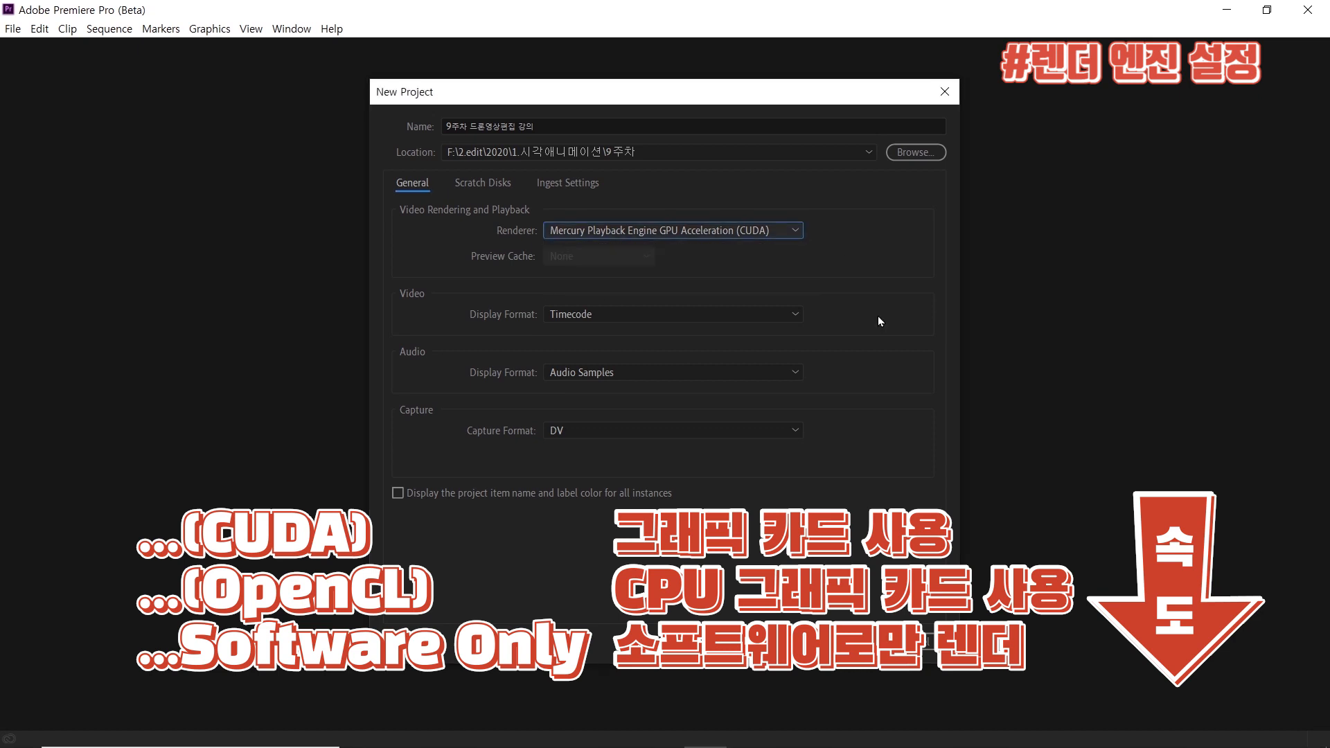
left_click(851, 638)
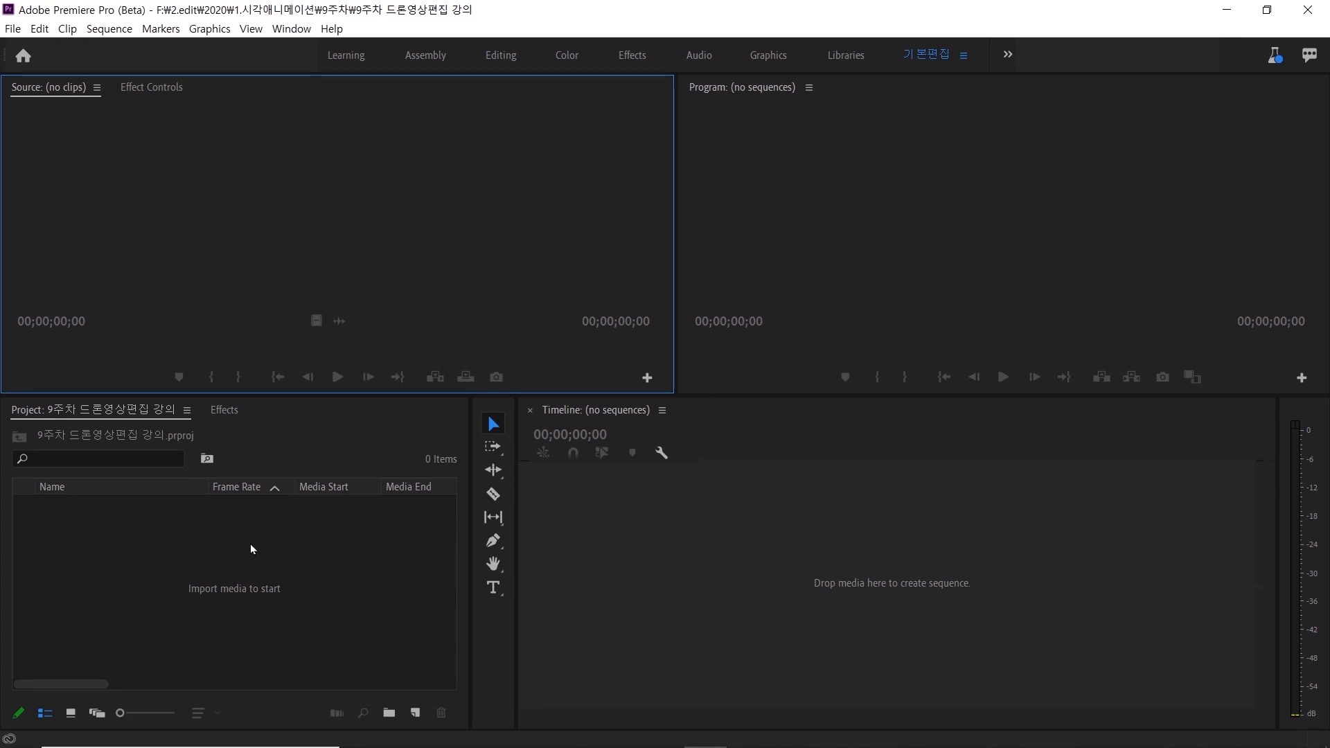
Open the Auto Save preferences and set Maximum Project Versions to 99.
left_click(39, 29)
mouse_move(95, 521)
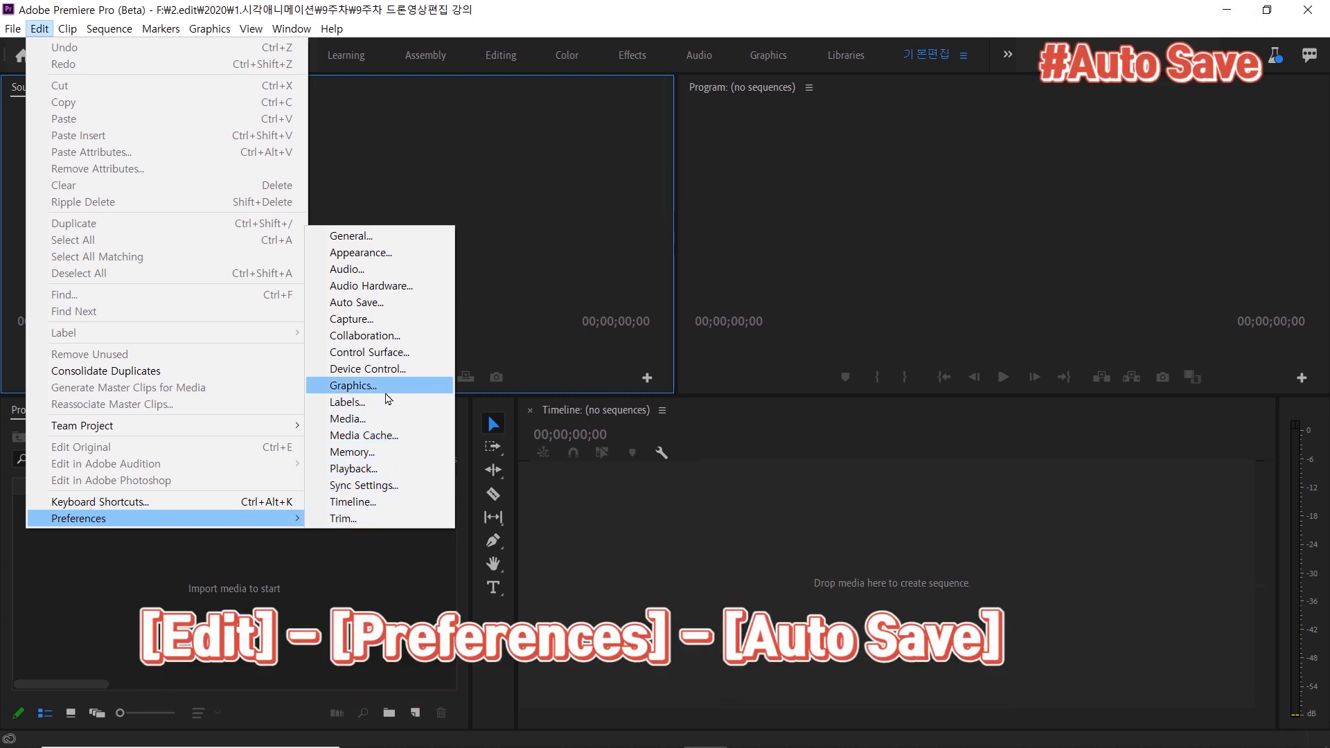
left_click(407, 303)
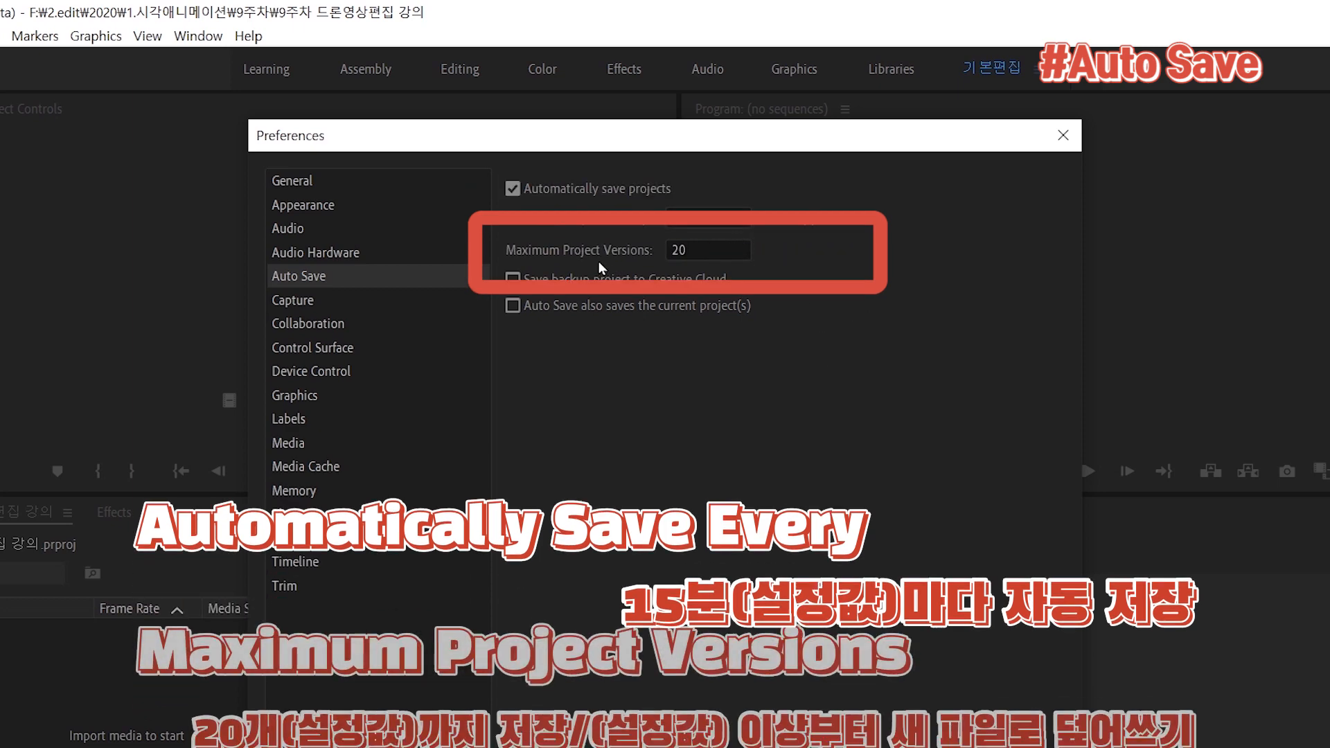
double_click(712, 249)
type("99")
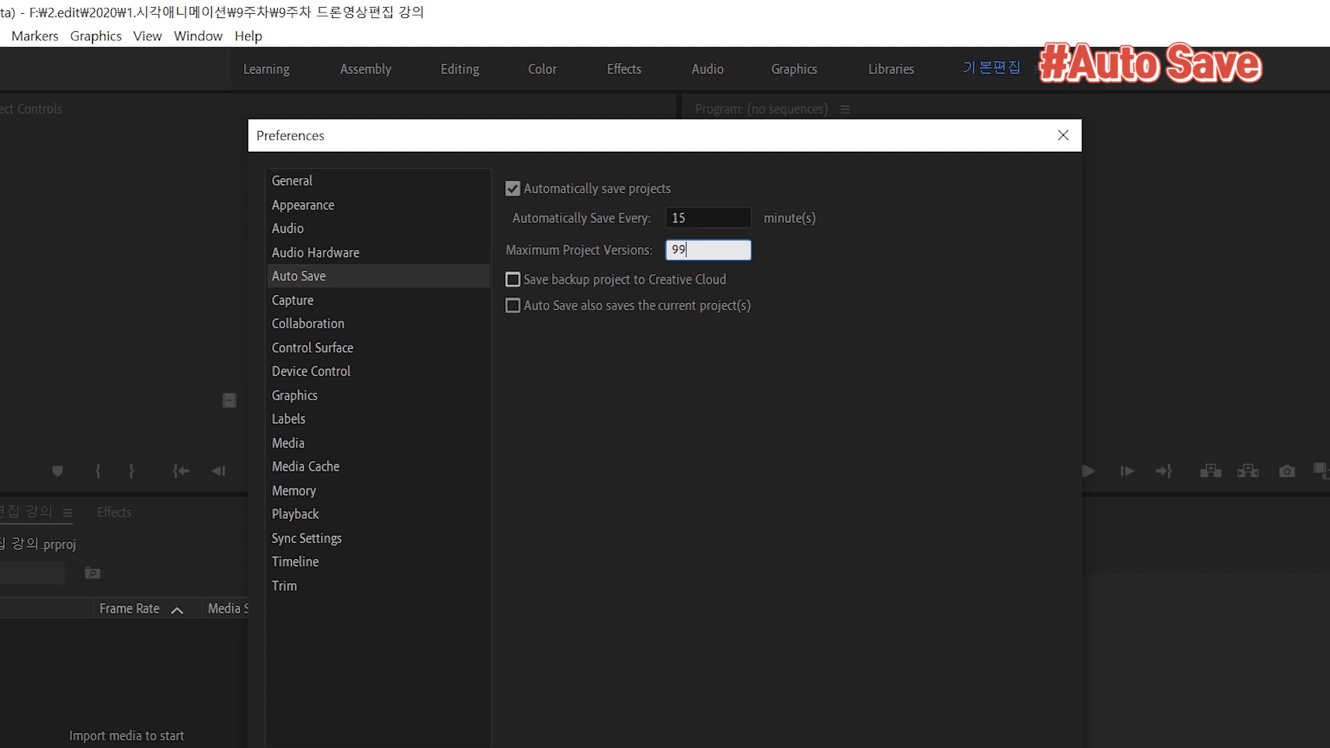
Set the automatic save interval to 30 minutes.
left_click(731, 217)
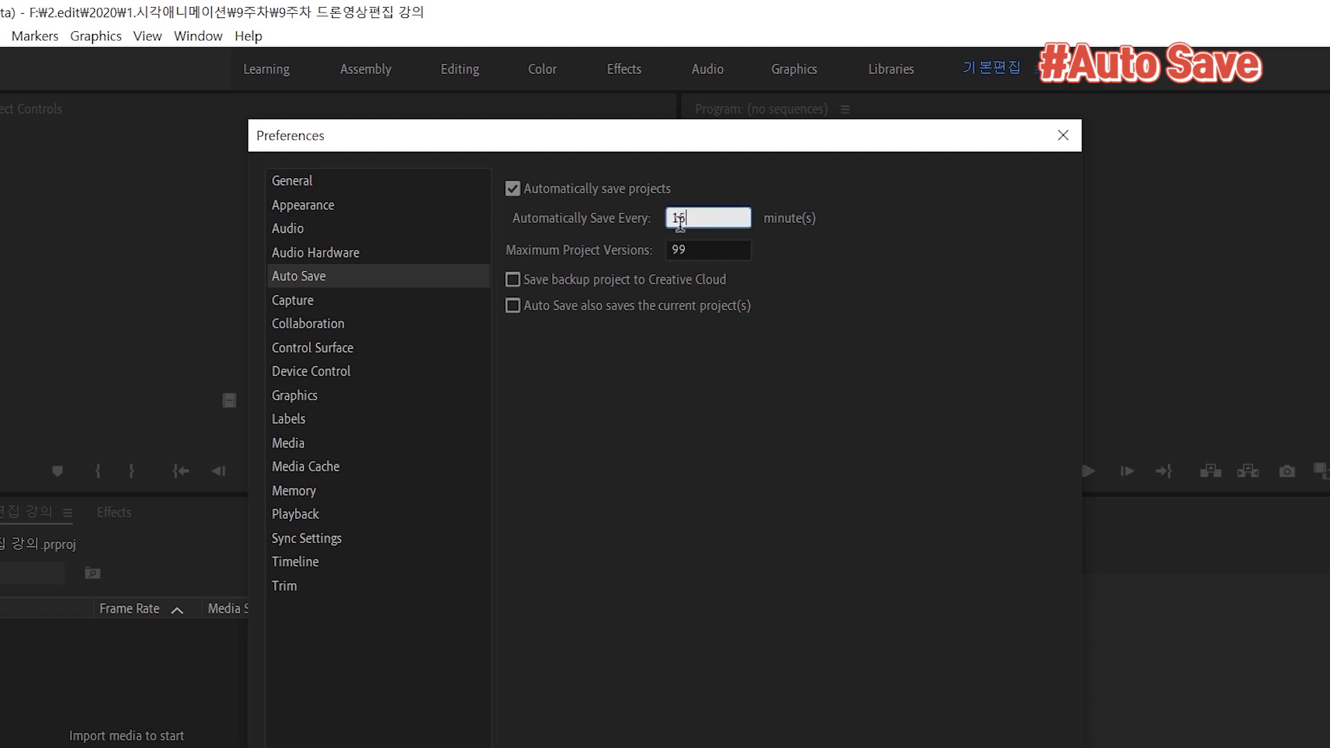
type("20")
key("ctrl+a")
type("30")
Set Maximum Project Versions to 30 and apply the Auto Save preferences.
left_click(725, 248)
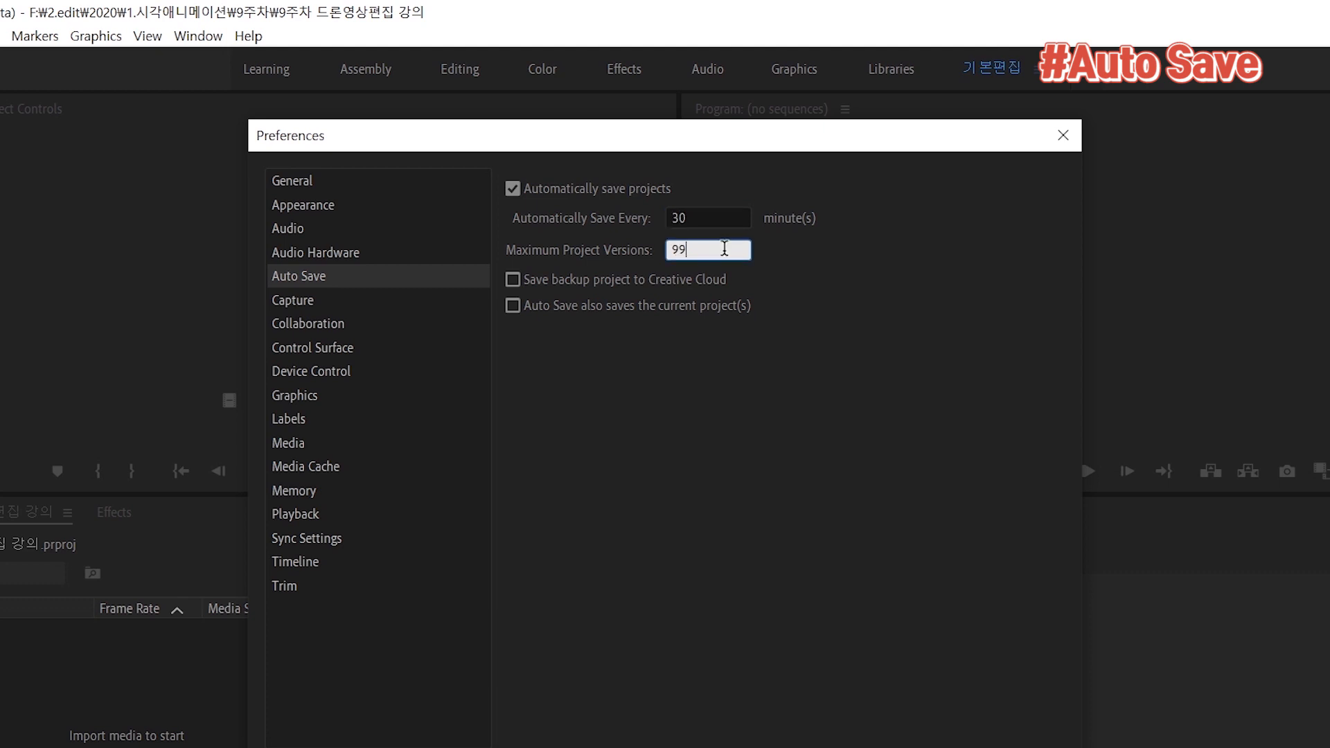
key("BackSpace")
key("BackSpace")
type("30")
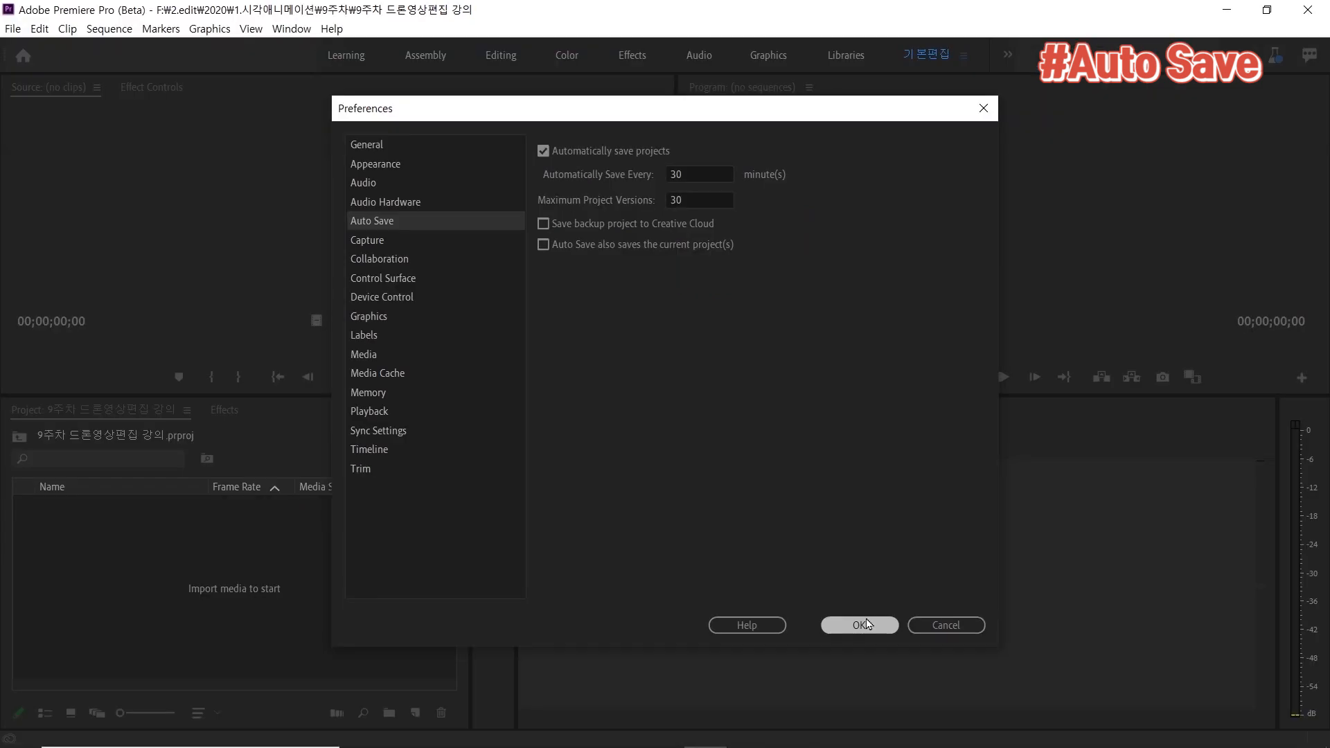
left_click(866, 624)
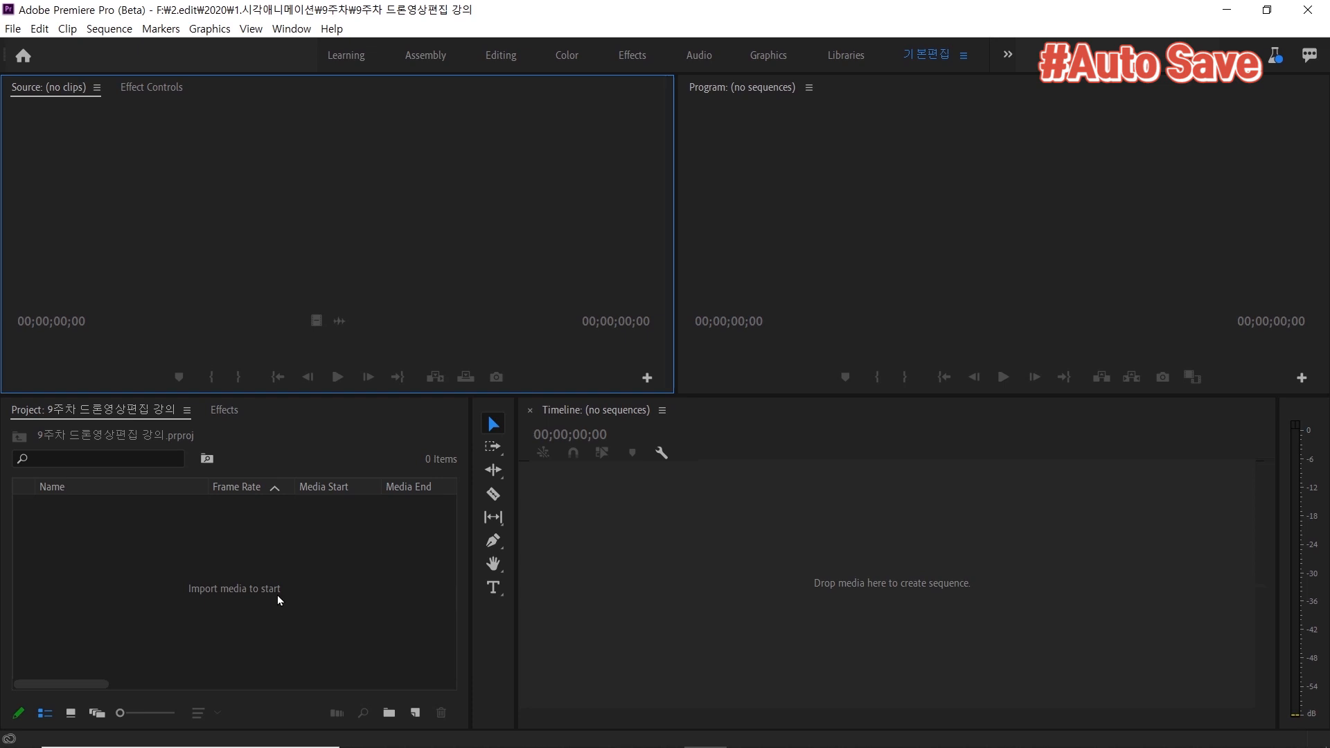
Create a bin named "1.카메라촬영" in the empty project.
left_click(309, 572)
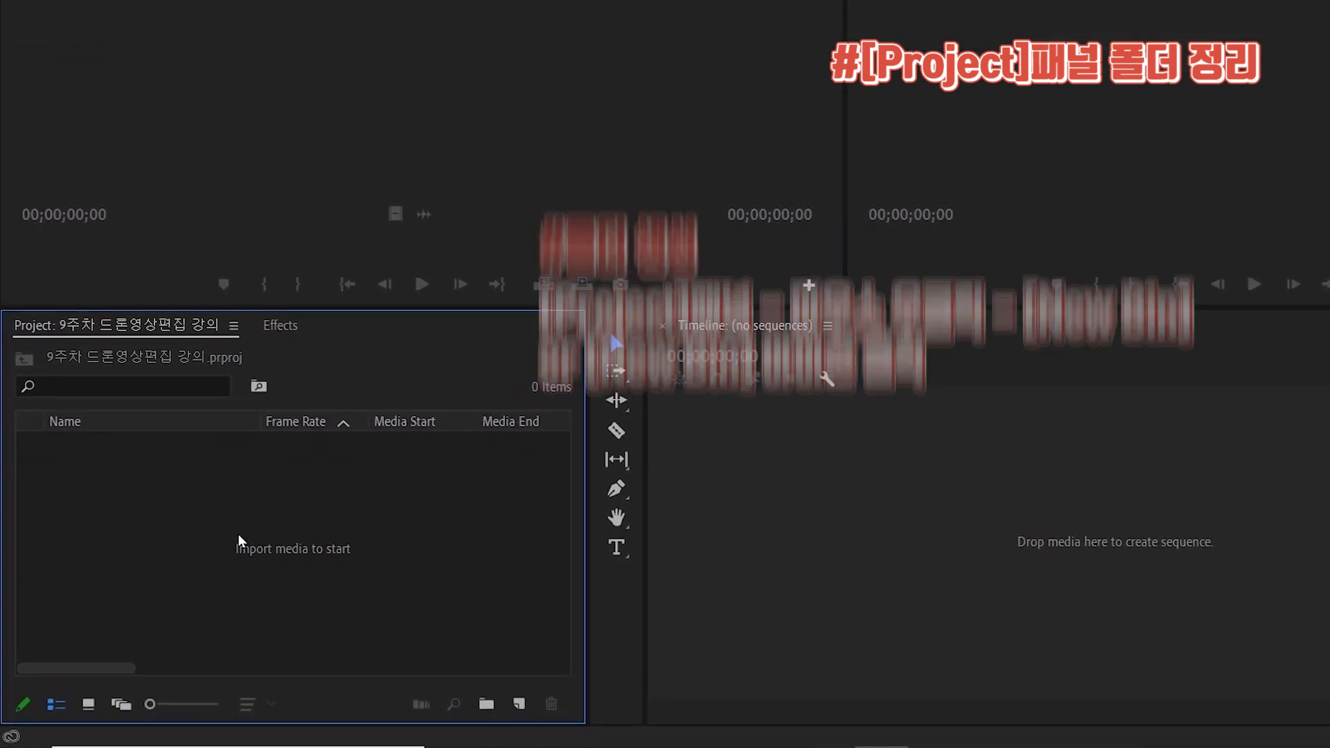
right_click(239, 534)
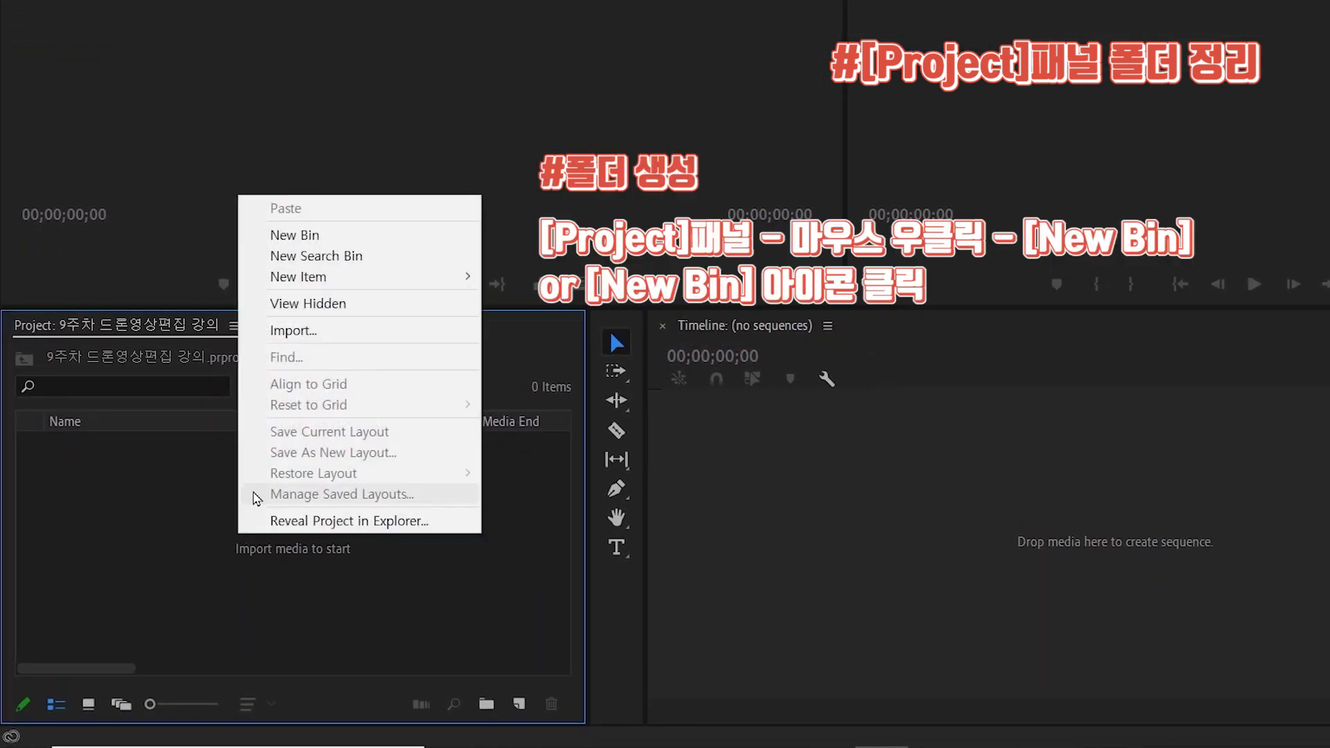
left_click(316, 236)
type("1")
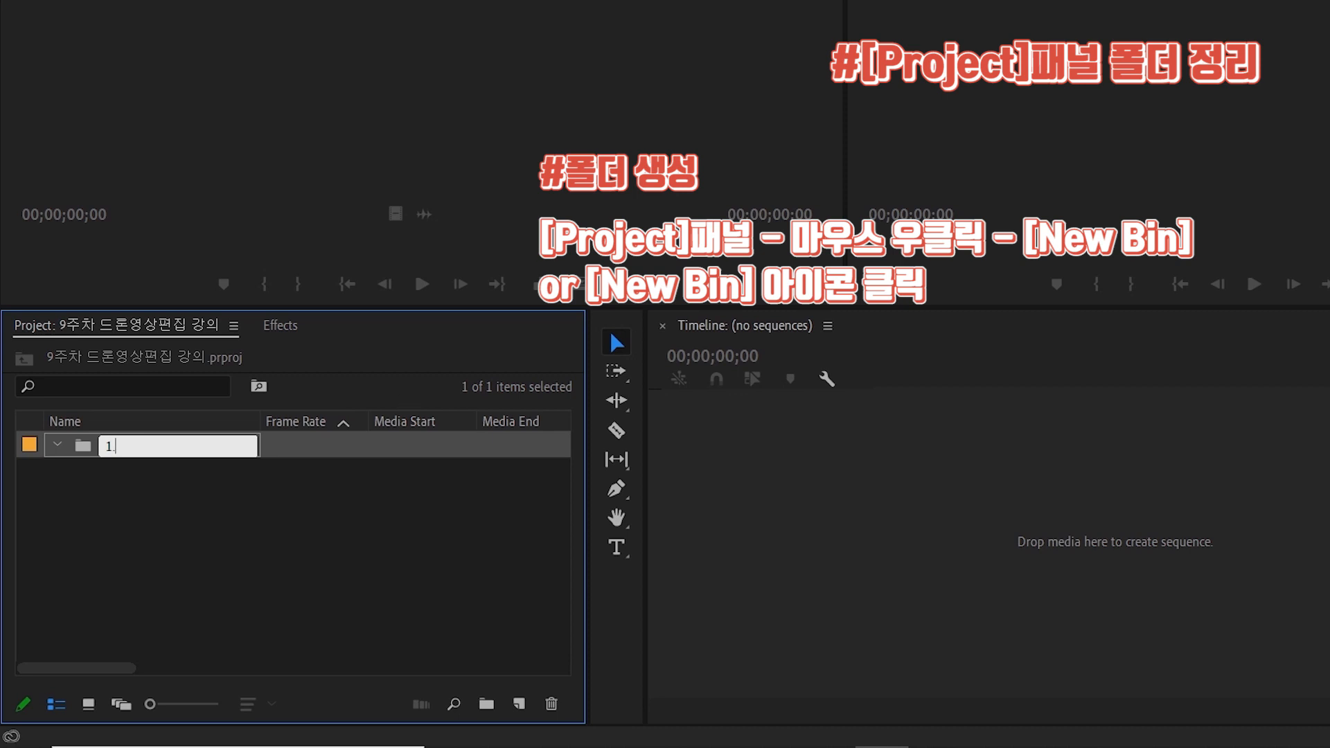
type(".카메라촬영")
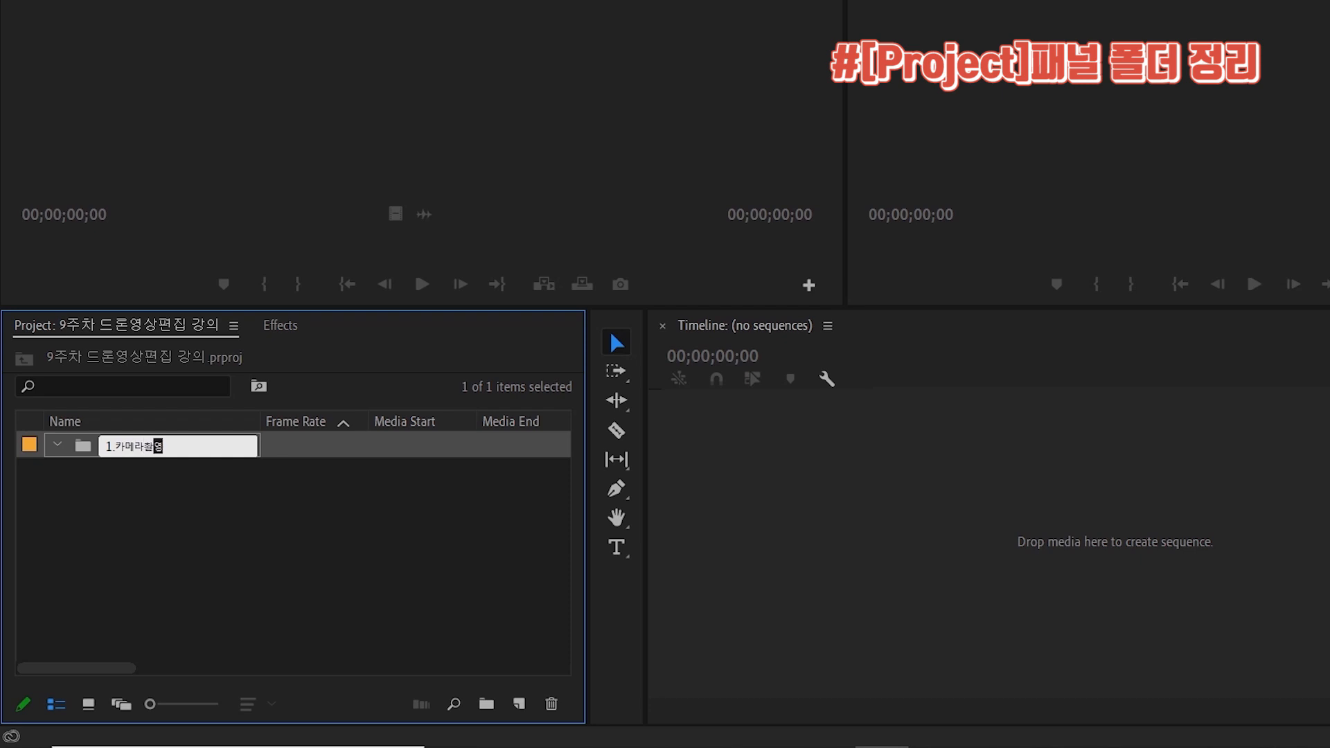
key("Return")
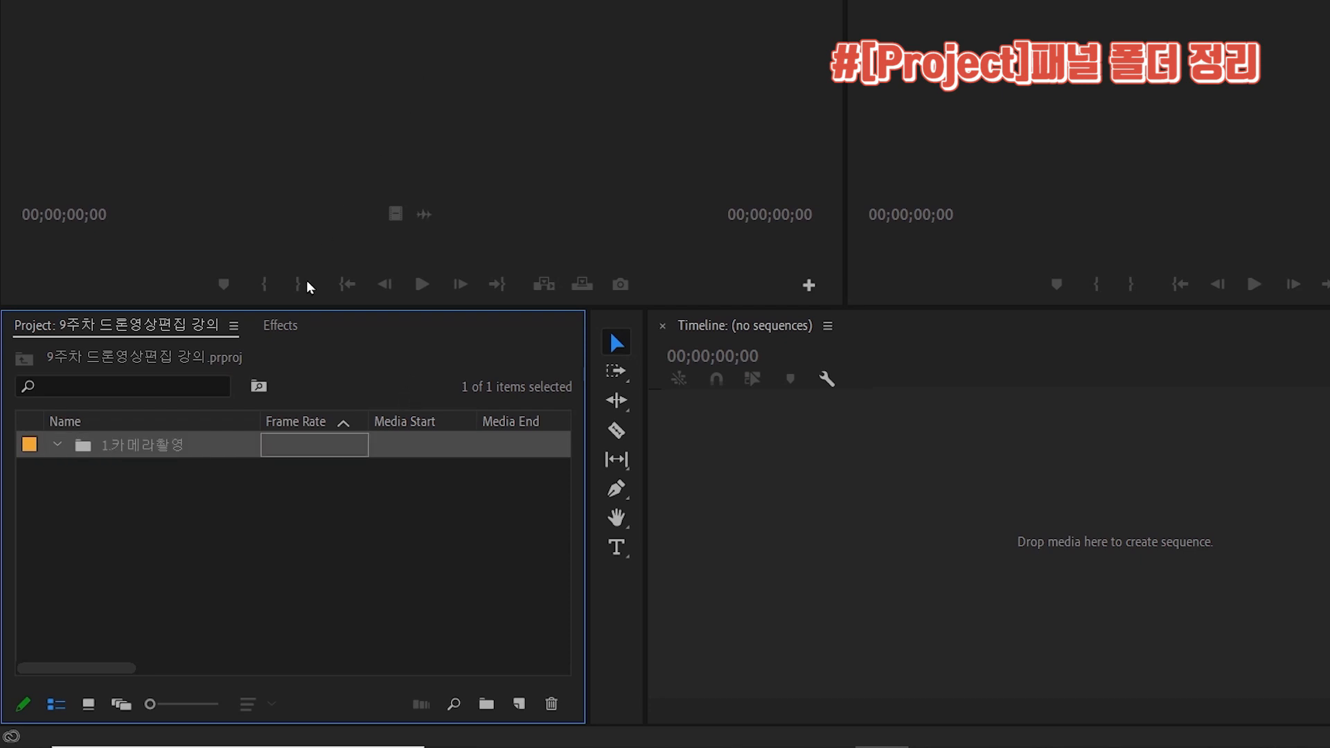
Create a second bin named "2. 아이패드 녹화" in the project.
key("ctrl+b")
type("2")
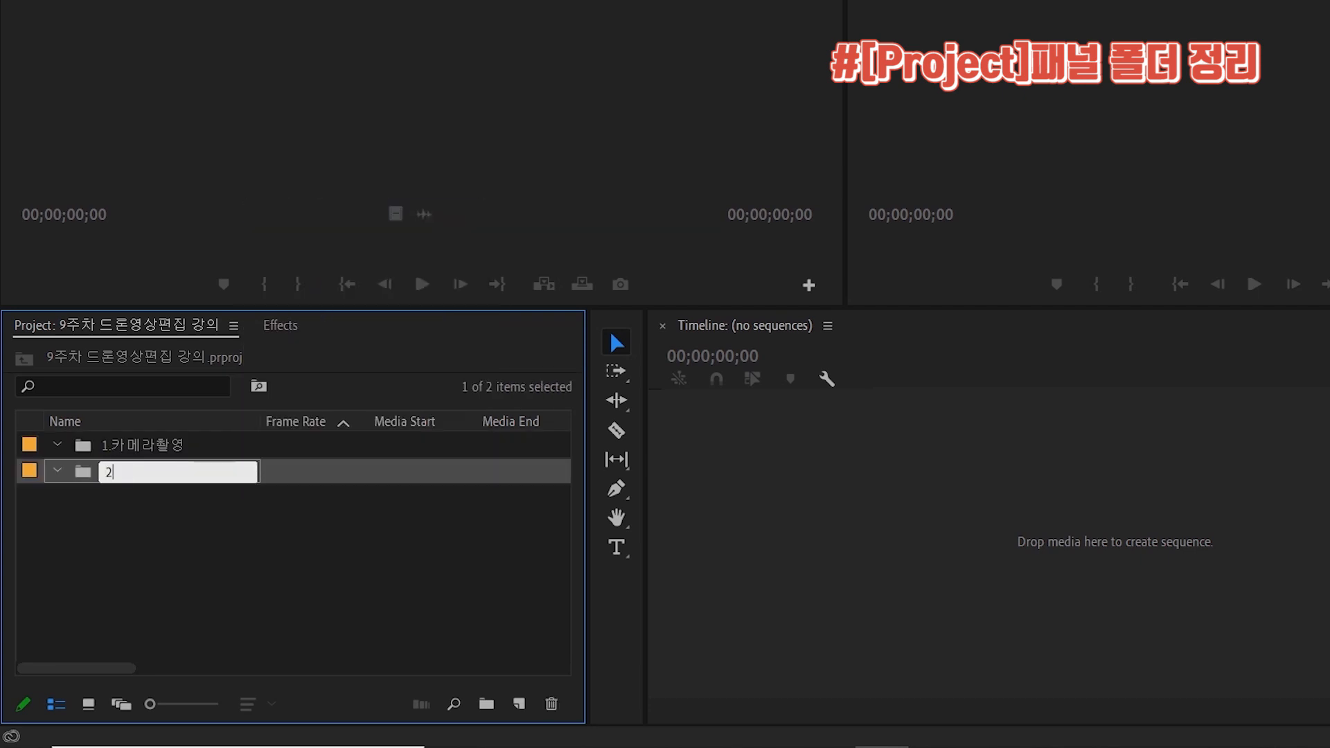
type(". 아이패드 노")
type("ㄱ화")
key("Return")
Create a third bin named "3.프리미어 녹화" in the project.
right_click(126, 505)
left_click(295, 207)
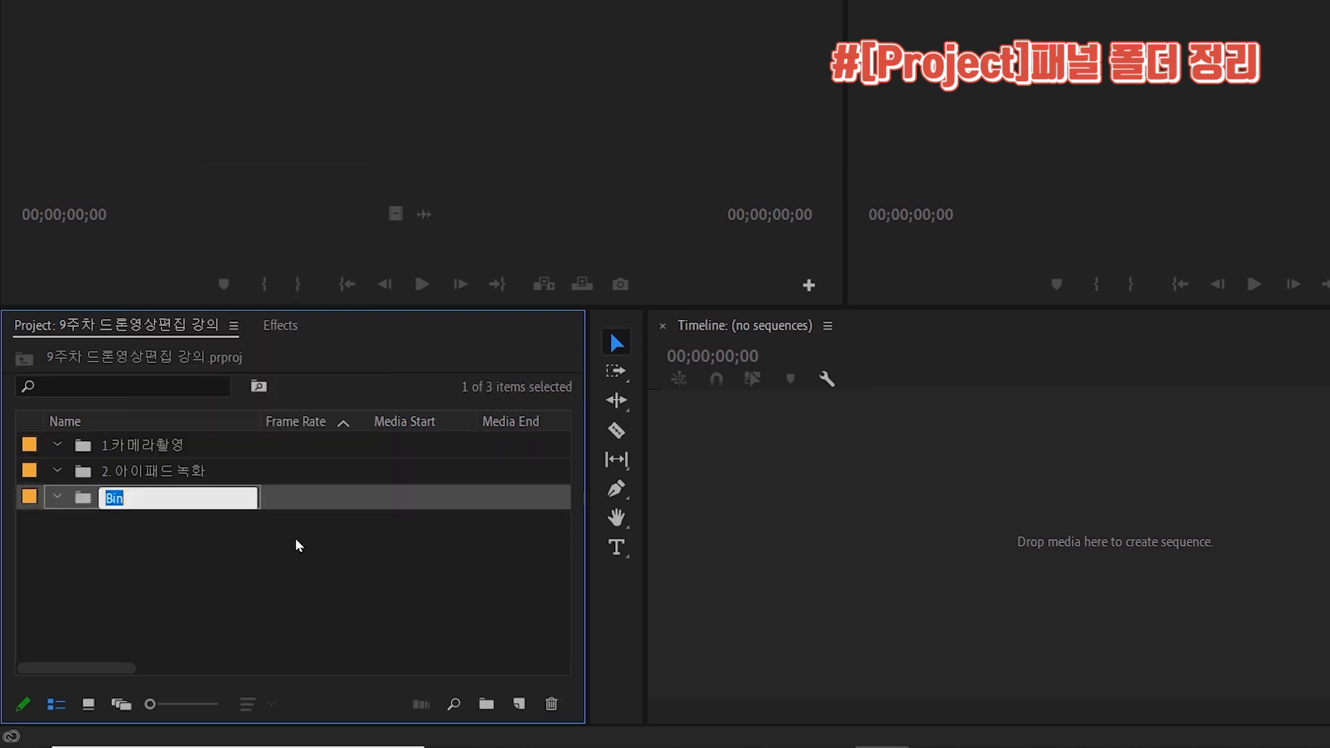
type("3.프리미어 녹화")
key("Return")
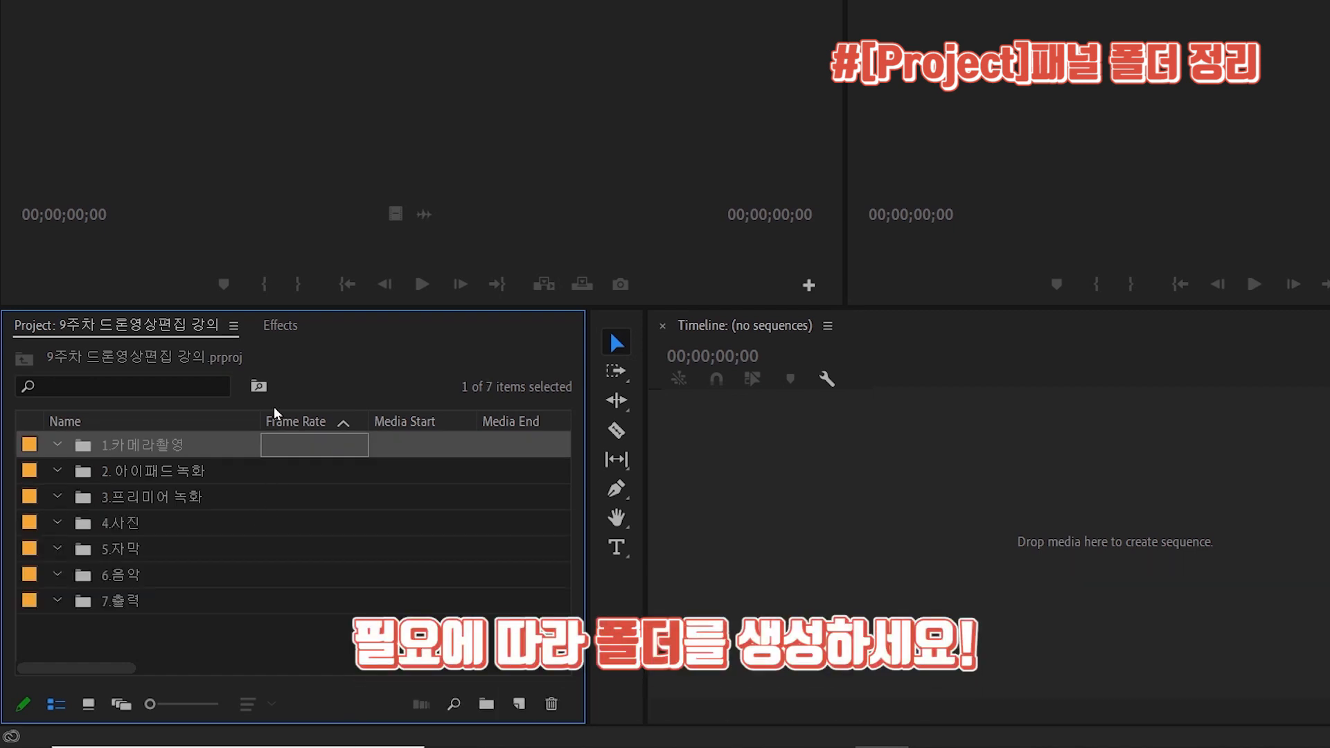
Add a bin named "0.시퀀ㅅ" at the project's root level.
left_click(199, 634)
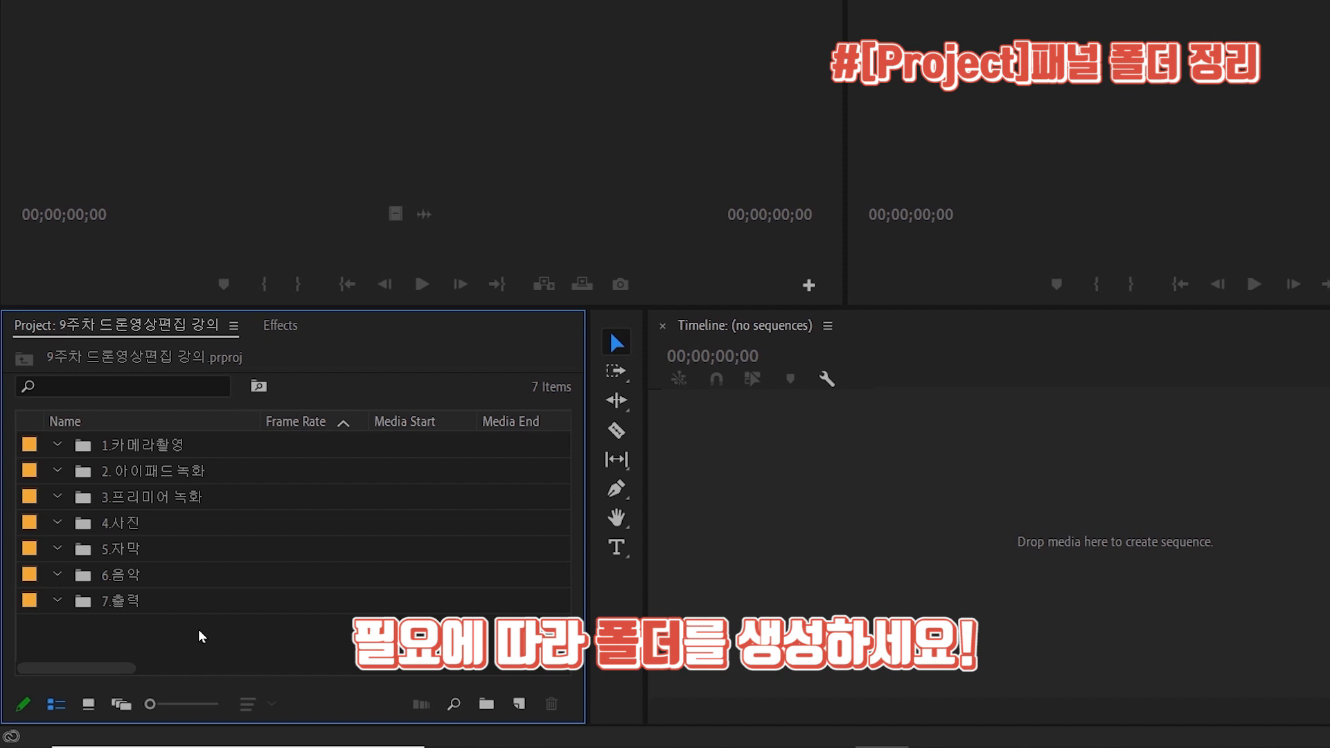
right_click(198, 630)
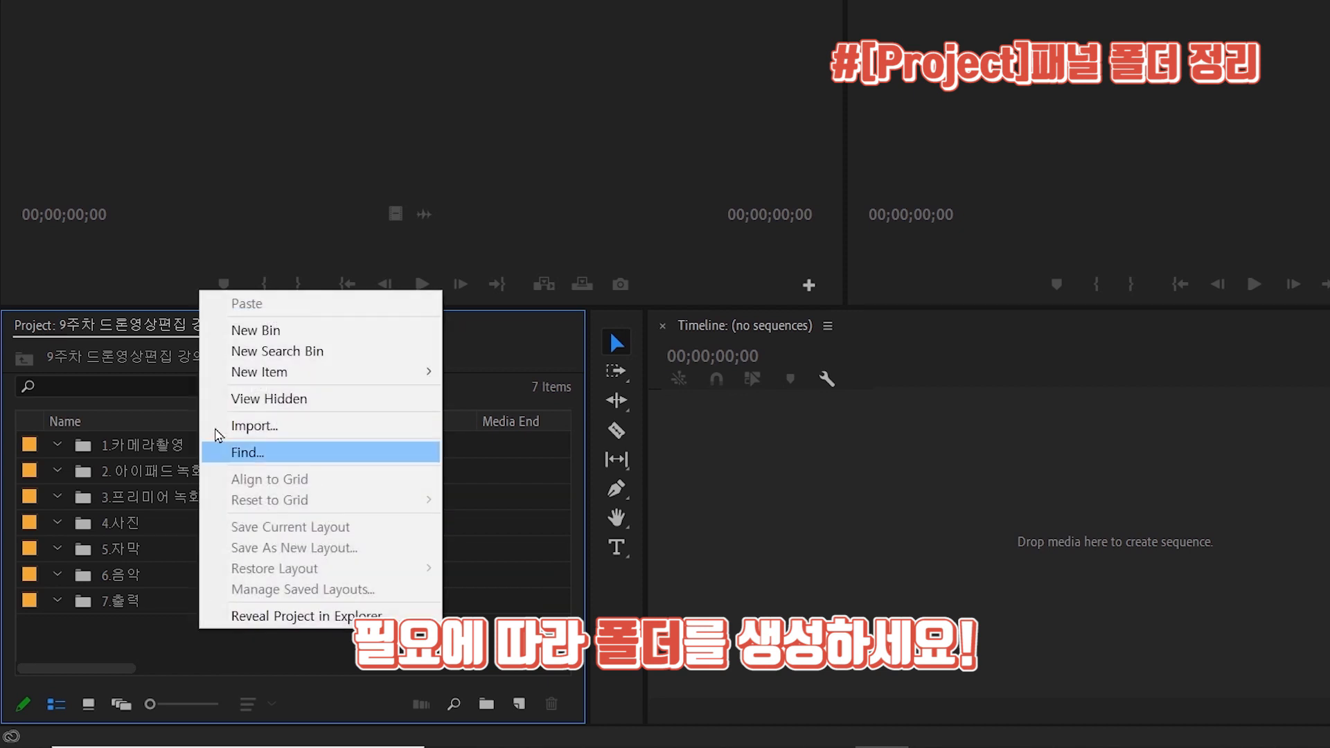
left_click(238, 336)
type("0")
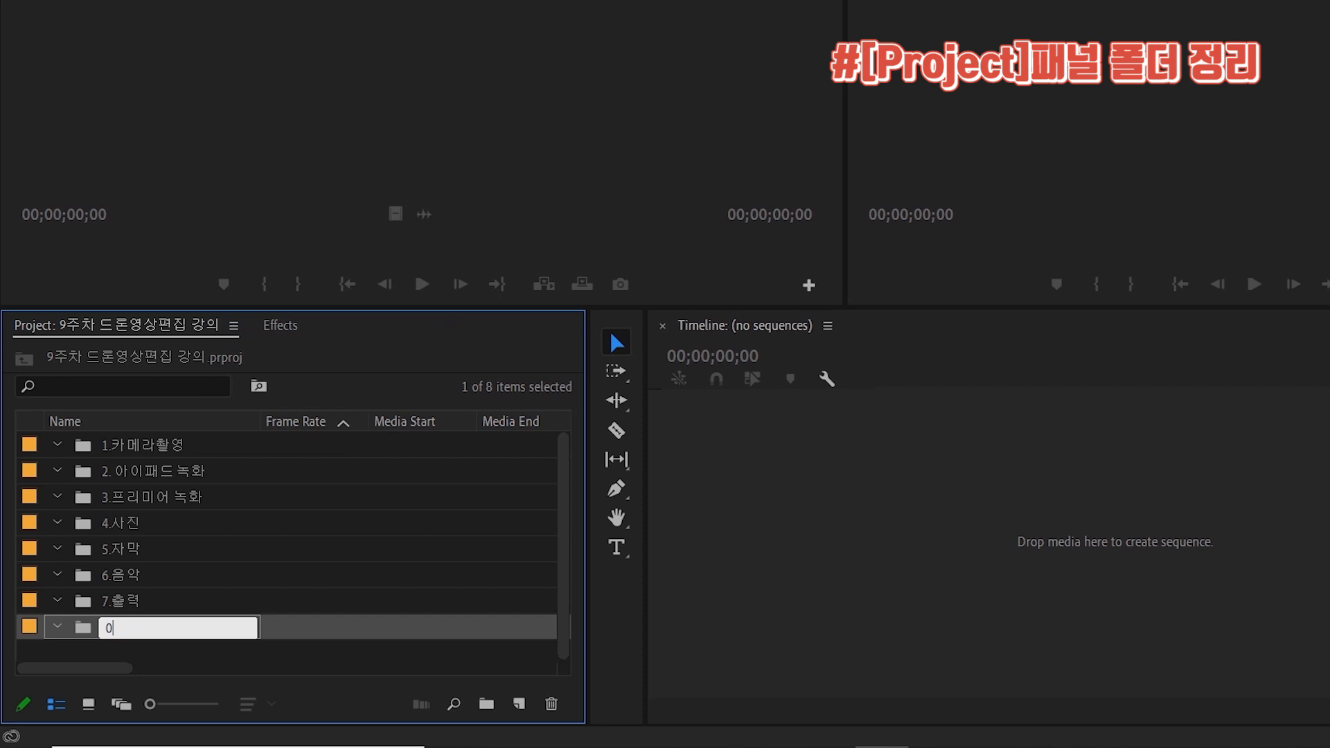
type(".ㅛ;")
key("BackSpace")
key("BackSpace")
type("시퀀ㅅ")
key("Return")
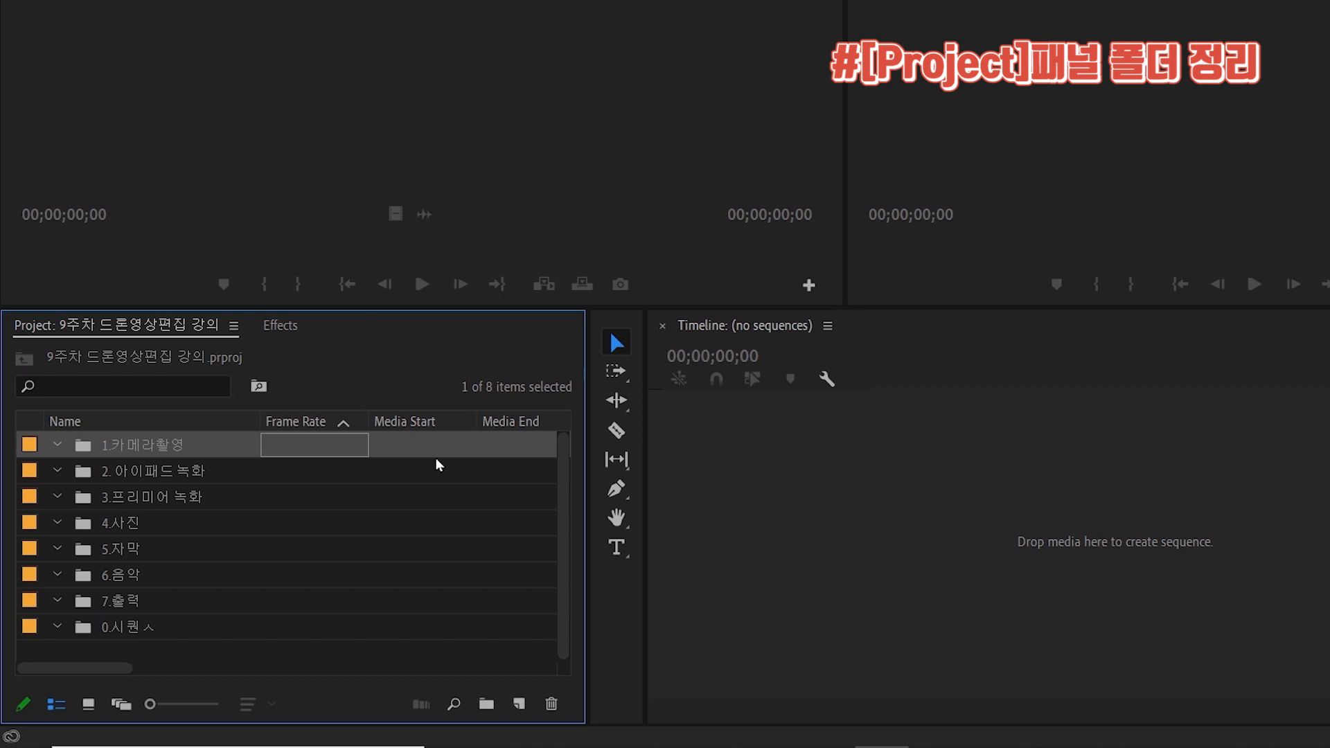
Correct the name of the bin "0.시퀀ㅅ" to "0.시퀀스".
double_click(133, 625)
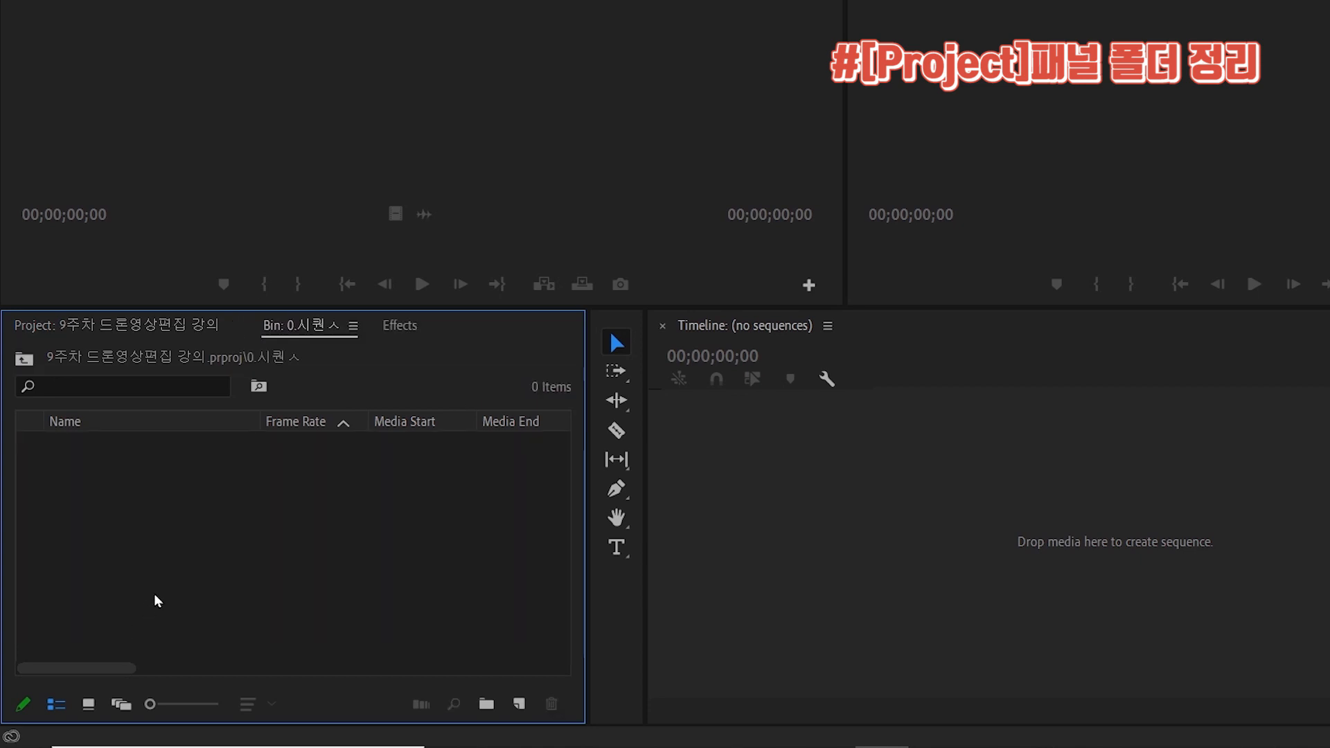
left_click(24, 358)
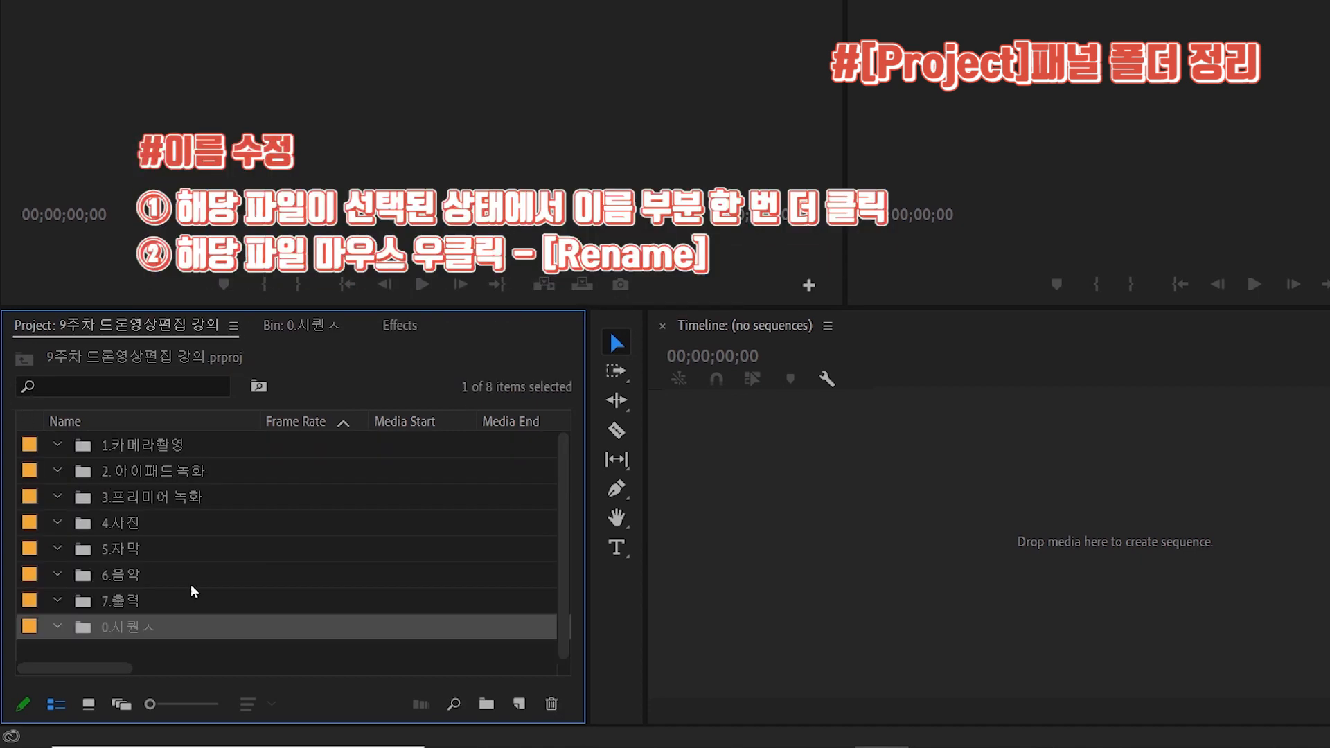
left_click(153, 627)
left_click(182, 628)
key("BackSpace")
type("ㅛㅡ")
key("BackSpace")
key("BackSpace")
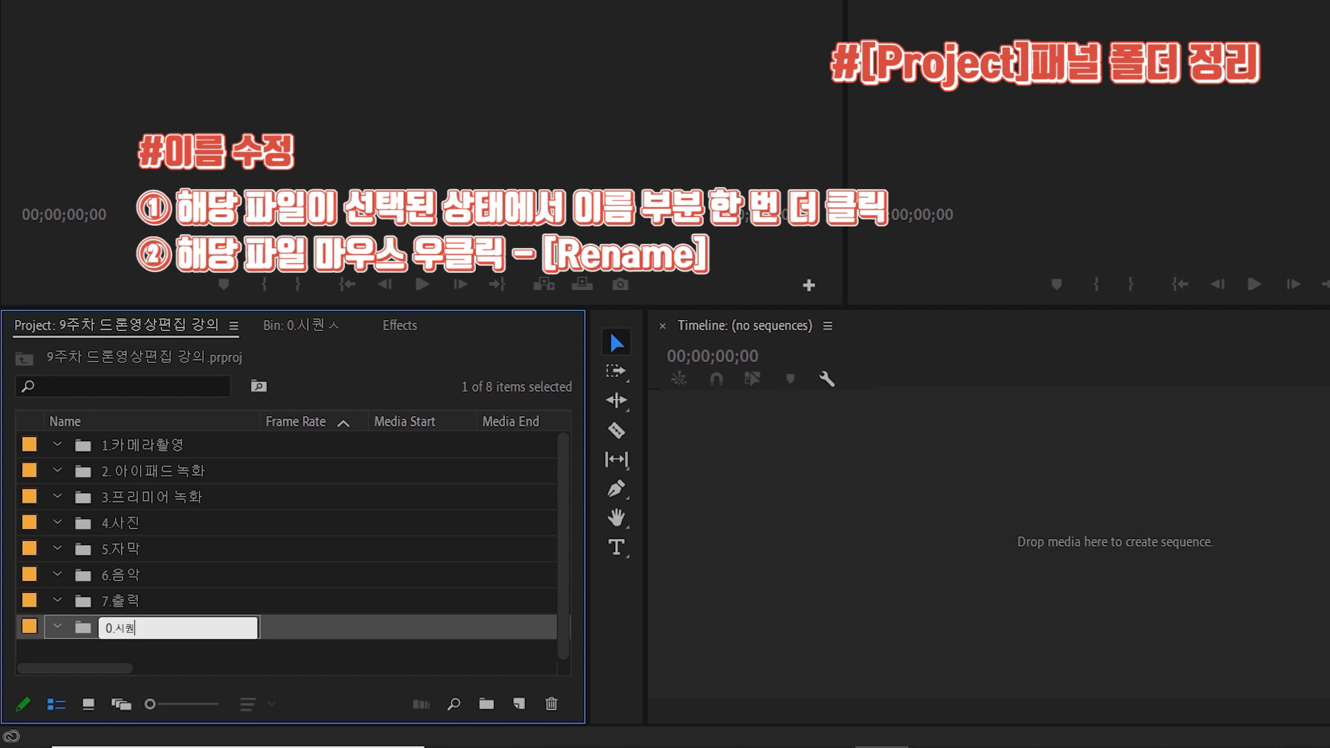
type("ㅅ")
key("Return")
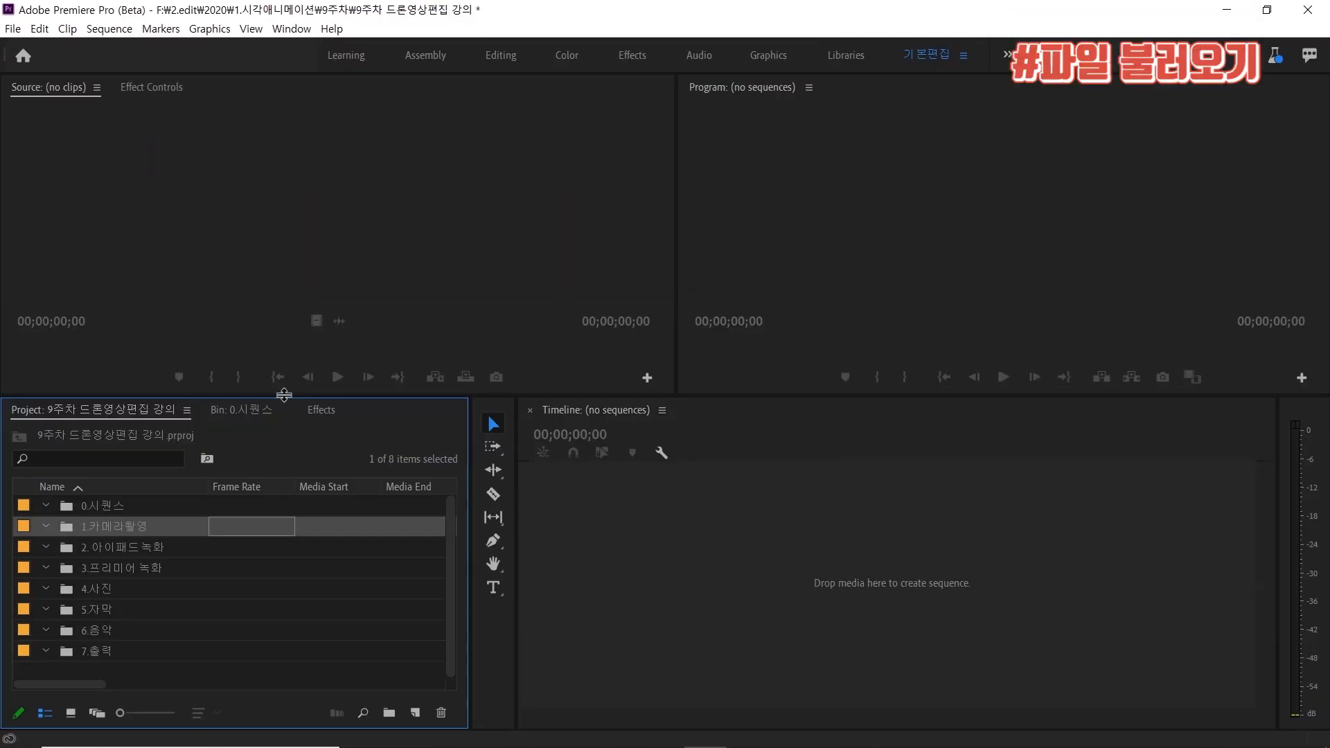
Enlarge the project and timeline area upward and open the "1.카메라촬영" bin.
left_click_drag(284, 393, 299, 305)
left_click(234, 609)
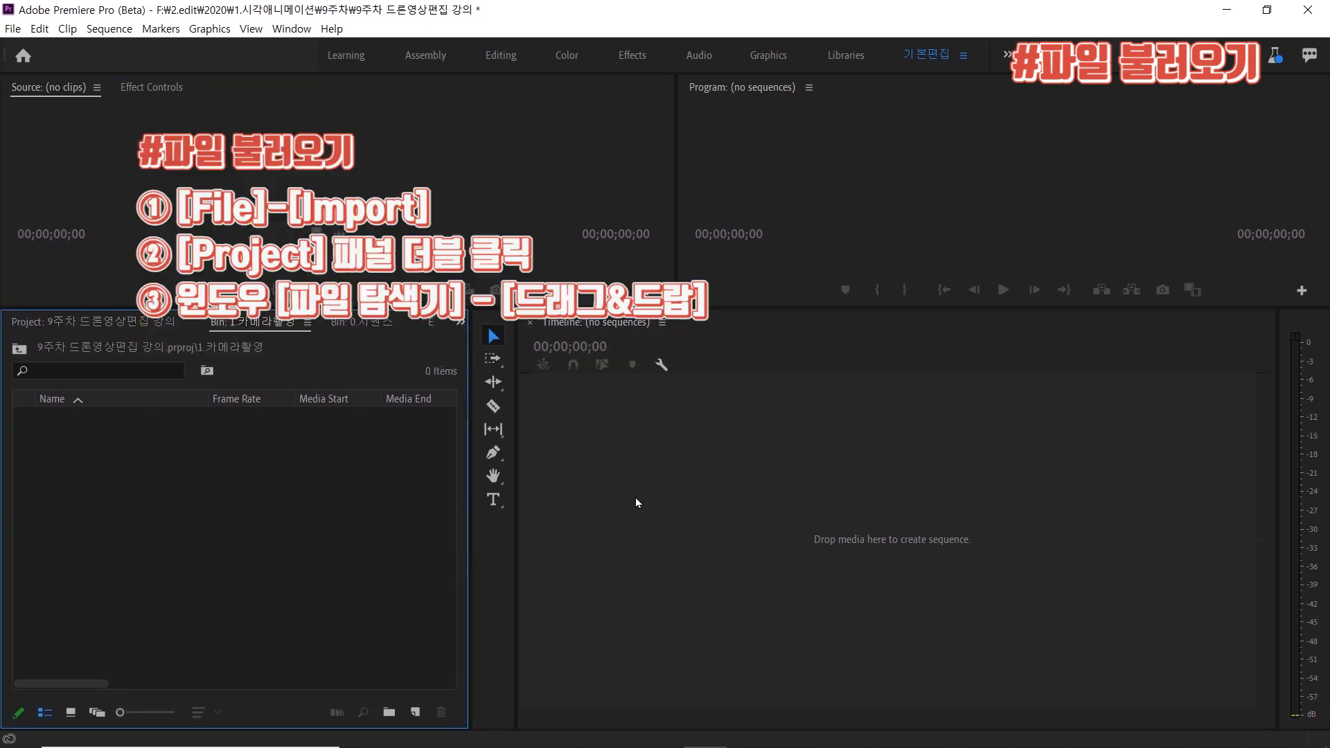
Switch to File Explorer and open the "s1-사이즈" folder inside "1.시각애니메이션" > "9주차".
key("super+e")
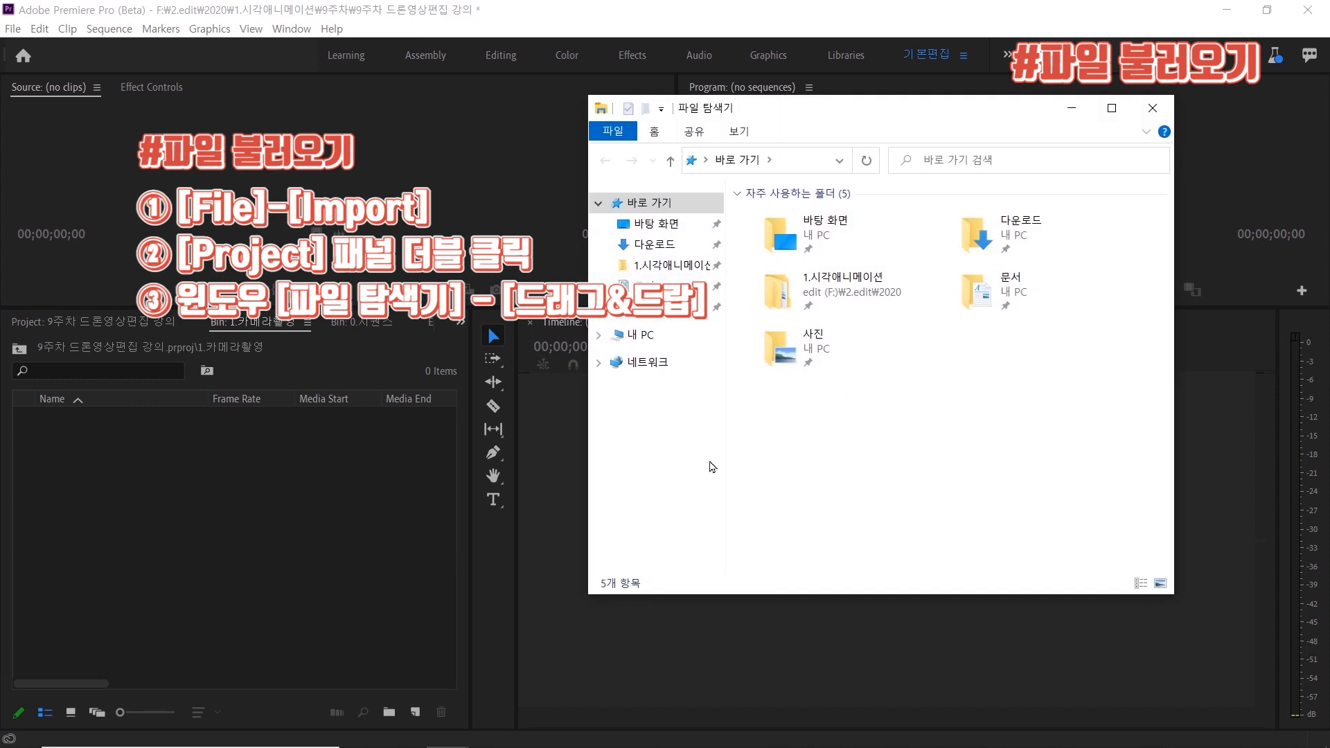
left_click(651, 335)
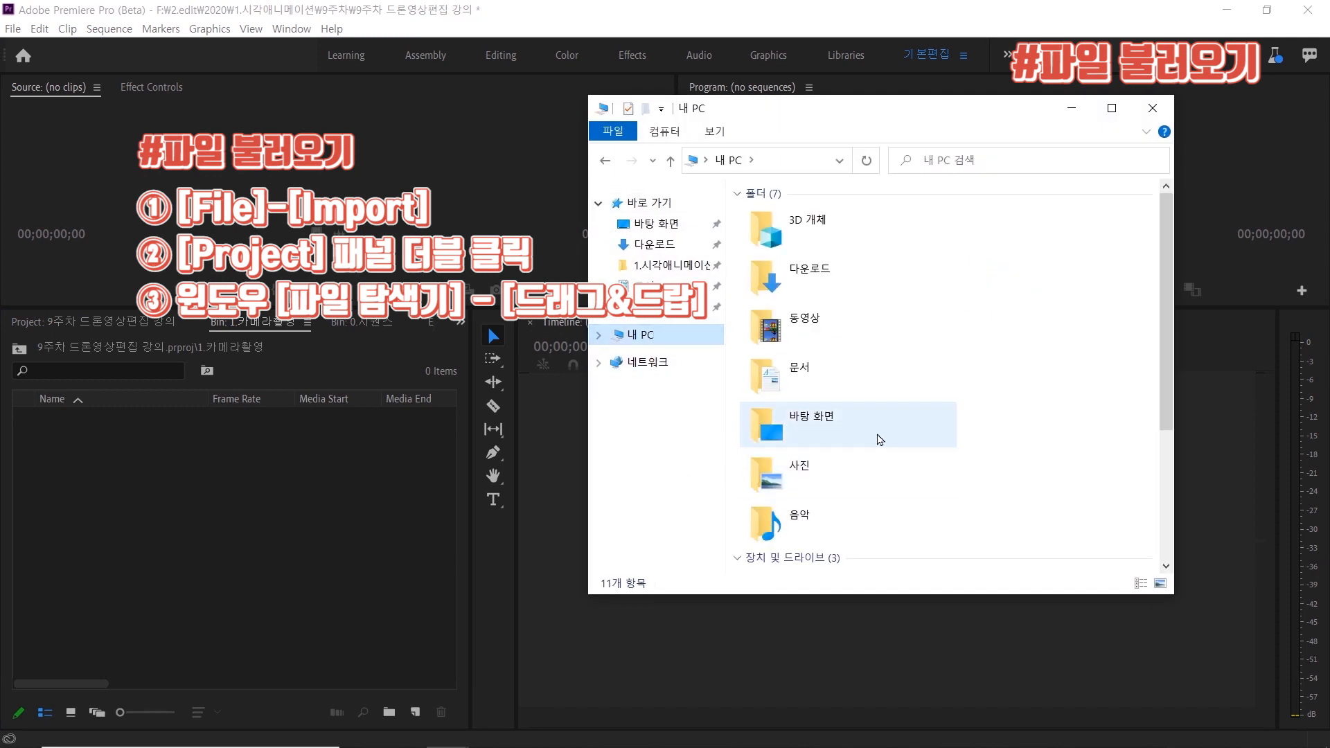
left_click(667, 270)
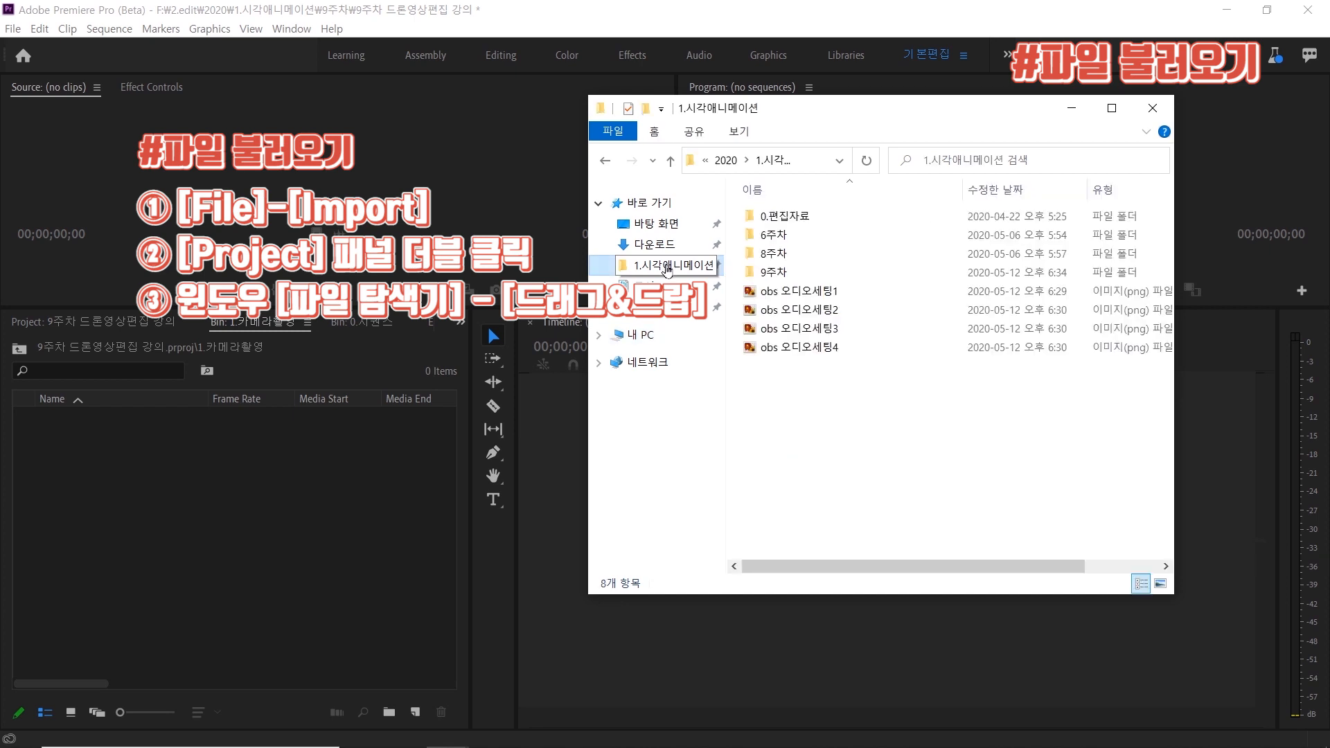
left_click(794, 273)
double_click(793, 273)
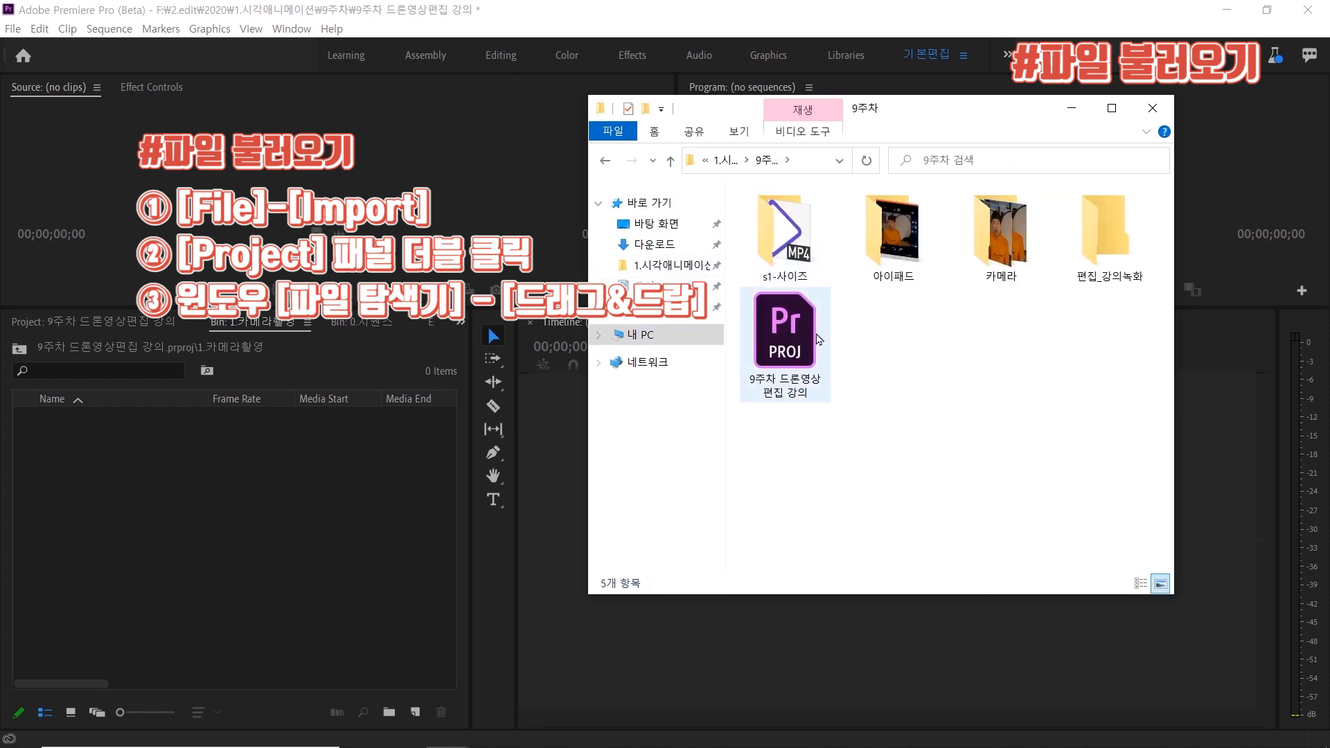
double_click(790, 240)
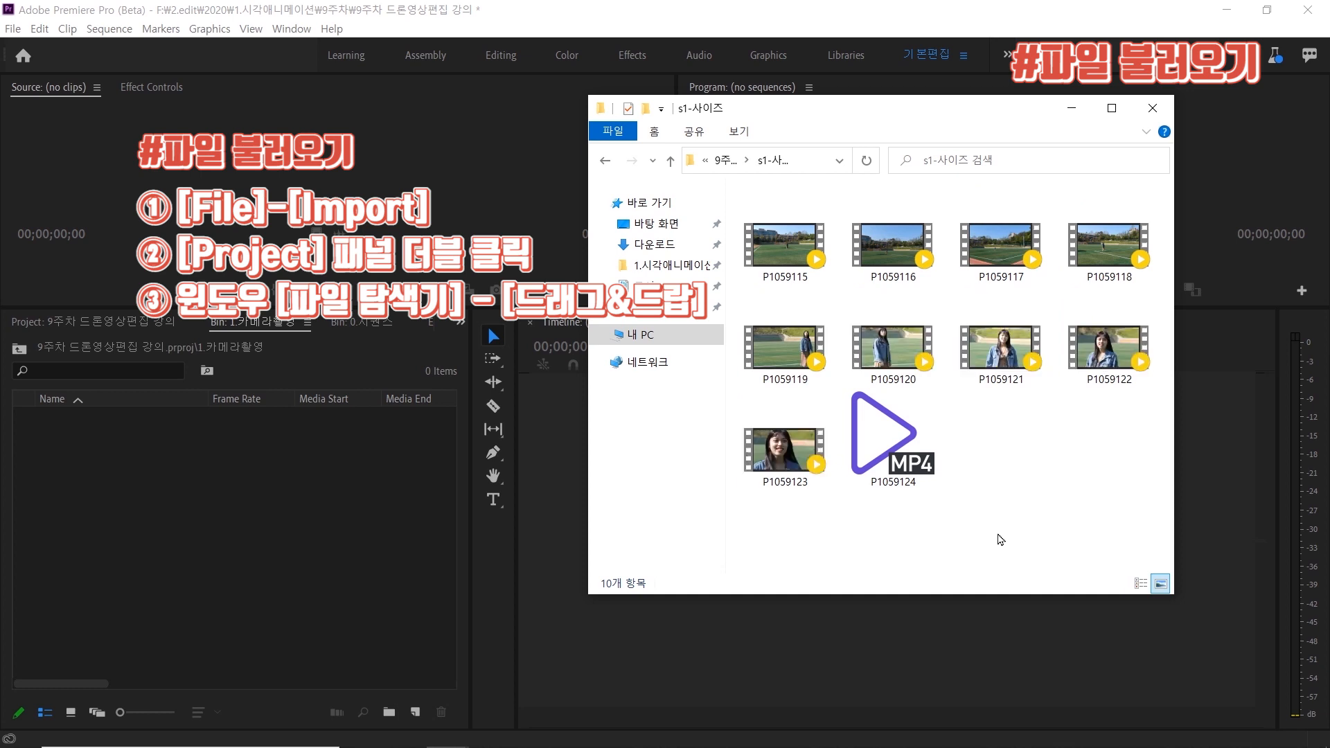
Import all ten MP4 clips from the "s1-사이즈" folder into the "1.카메라촬영" bin.
key("ctrl+a")
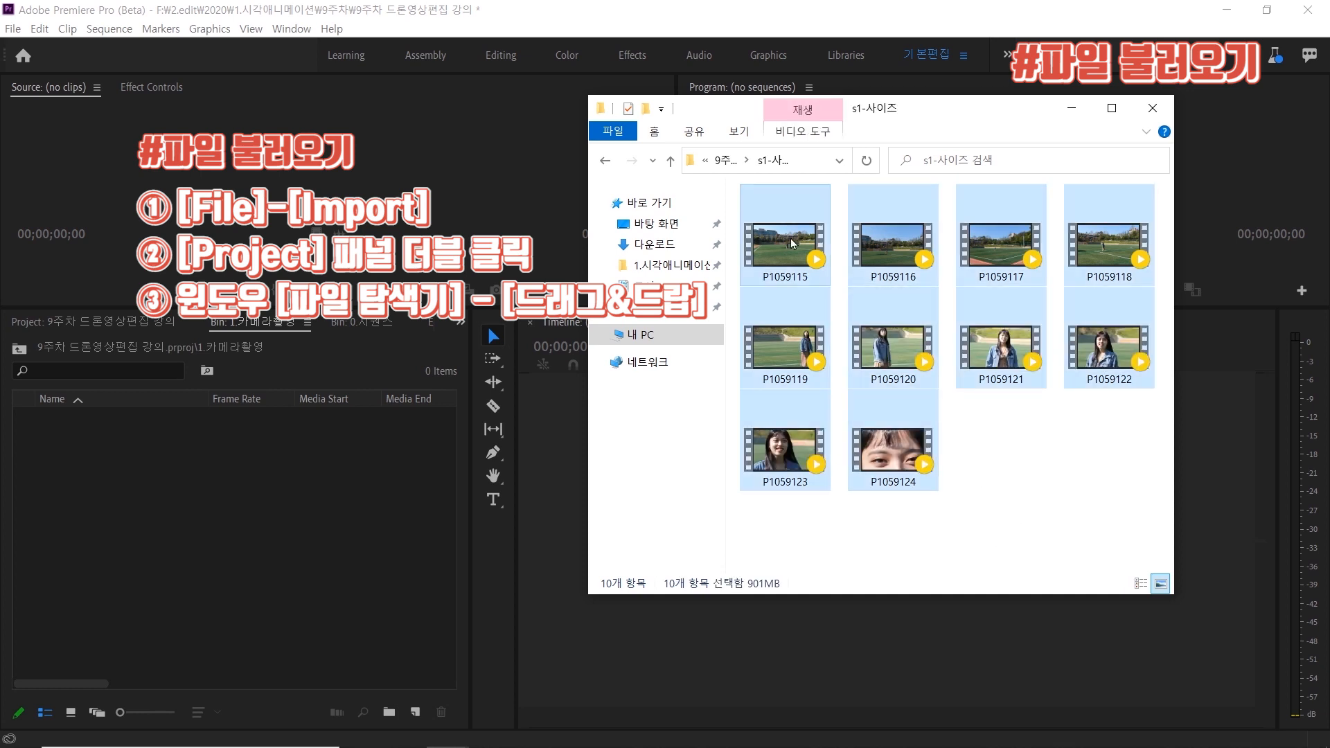
left_click_drag(793, 243, 276, 513)
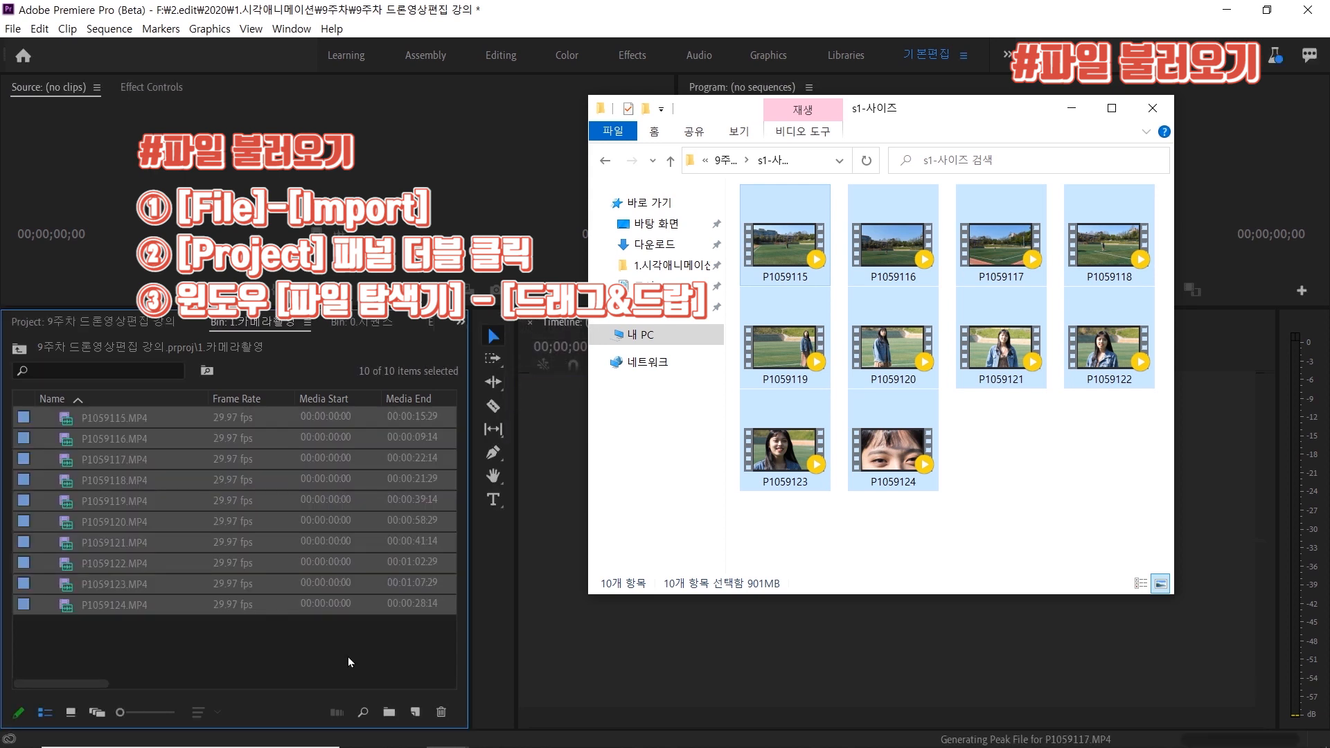
left_click(348, 657)
Preview the imported clips in Icon View and return the bin to List View.
left_click(20, 348)
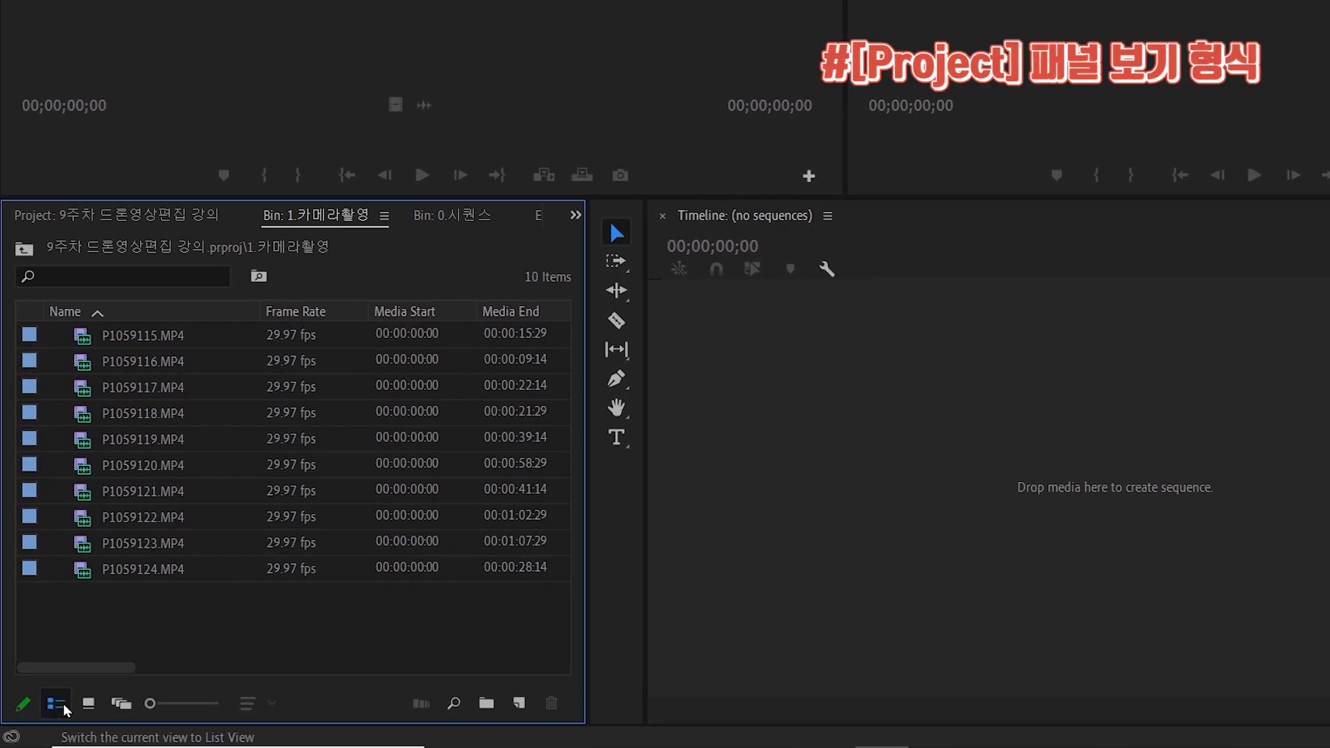
left_click(88, 703)
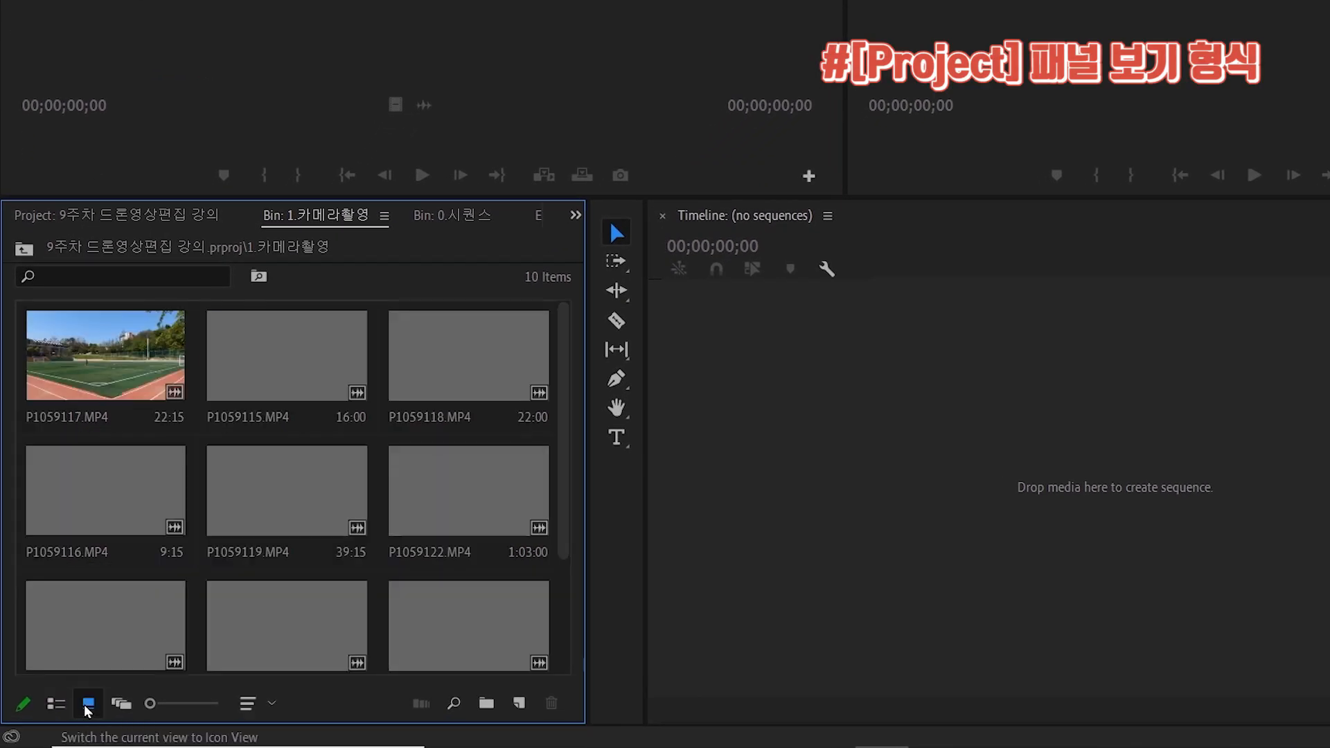
scroll(209, 554, "down", 3)
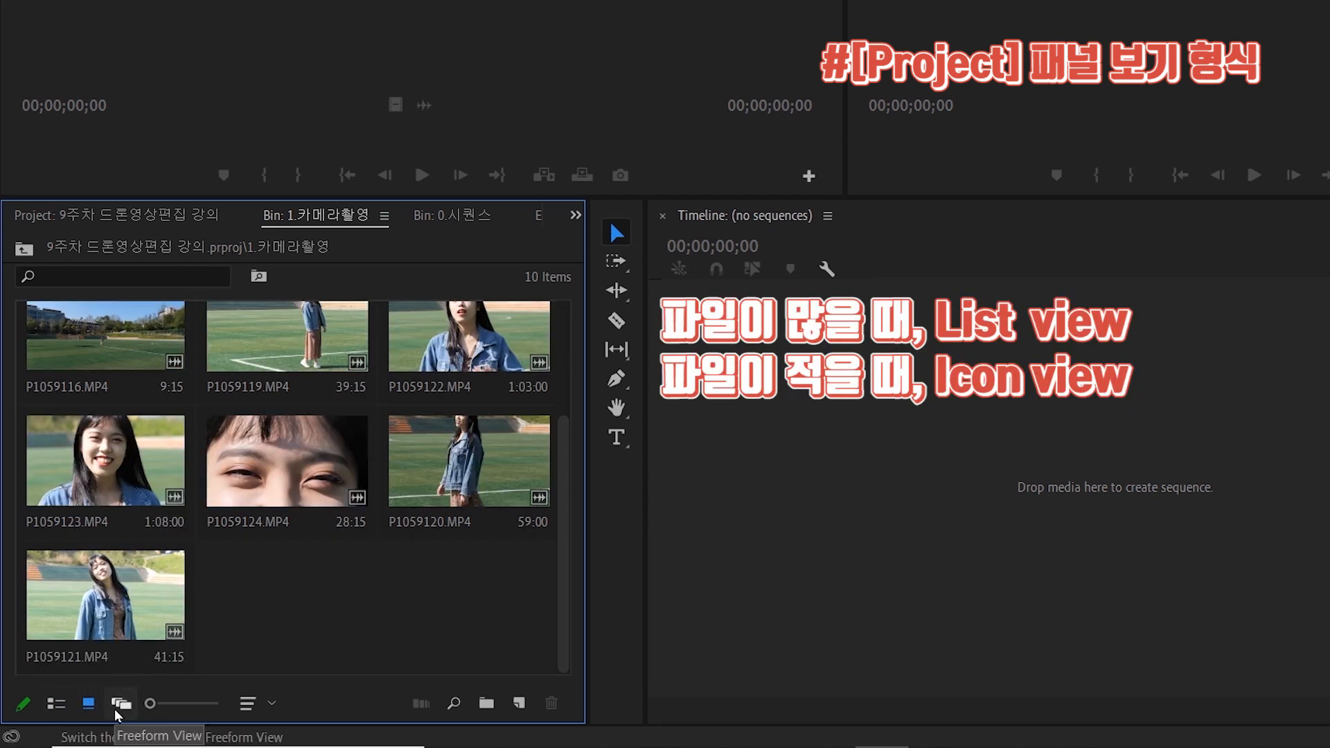
left_click(60, 709)
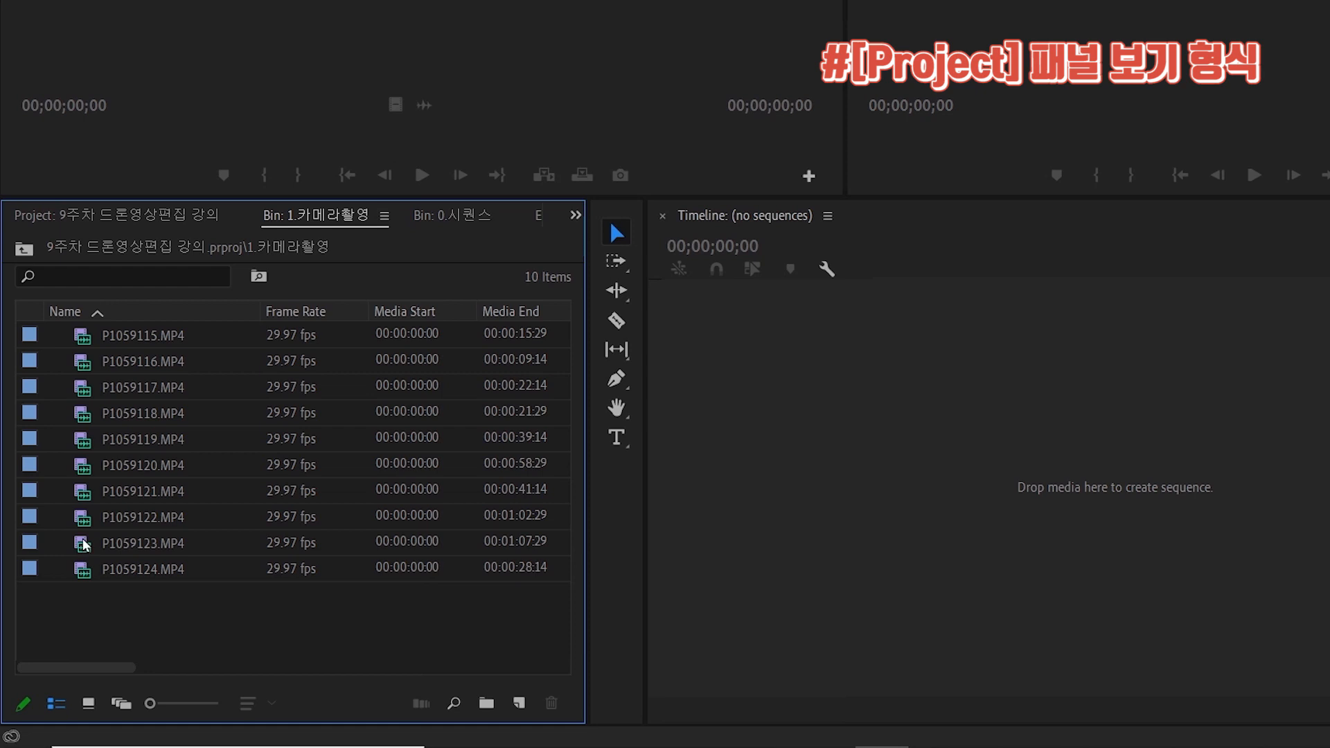
Turn on thumbnails for the clips in the "1.카메라촬영" bin's list.
mouse_move(83, 551)
mouse_move(82, 524)
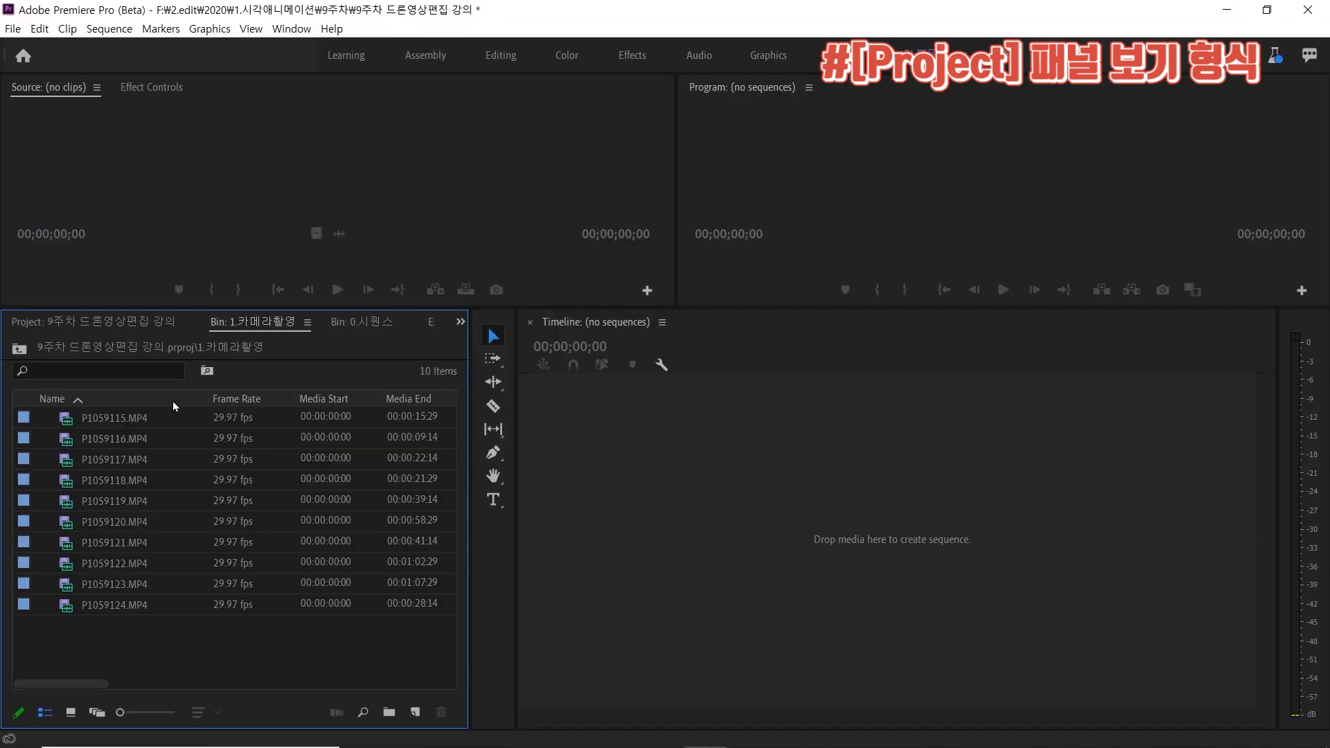
left_click(307, 322)
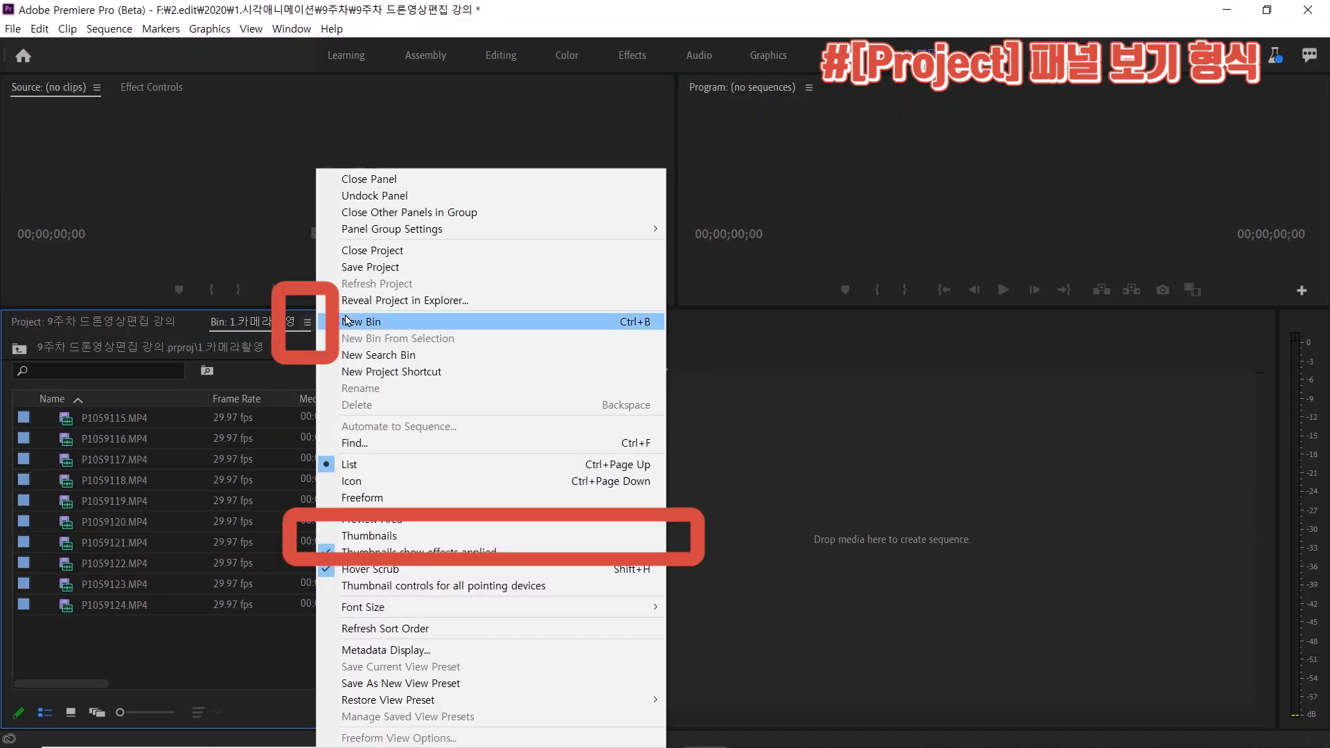
left_click(373, 539)
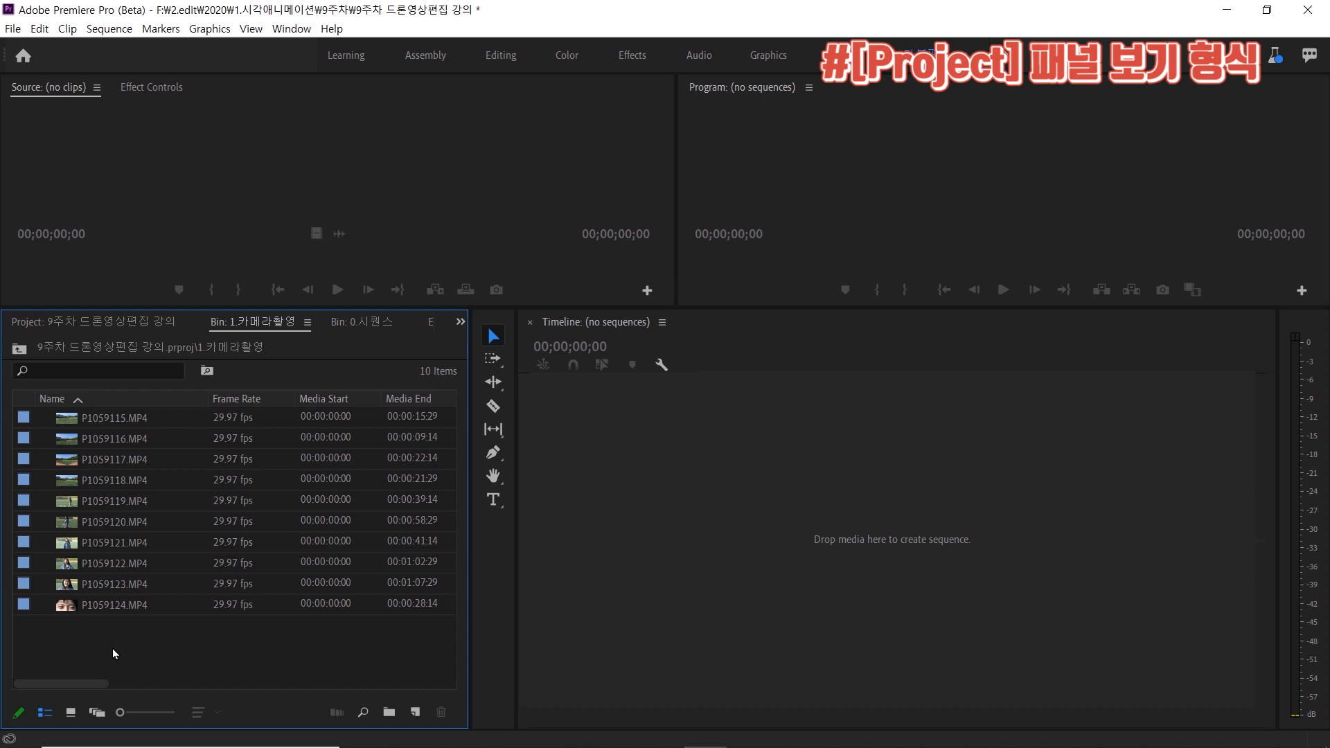
Create a sequence from clip P1059115.MP4 and move the sequence into the "0.시퀀스" bin.
left_click(80, 418)
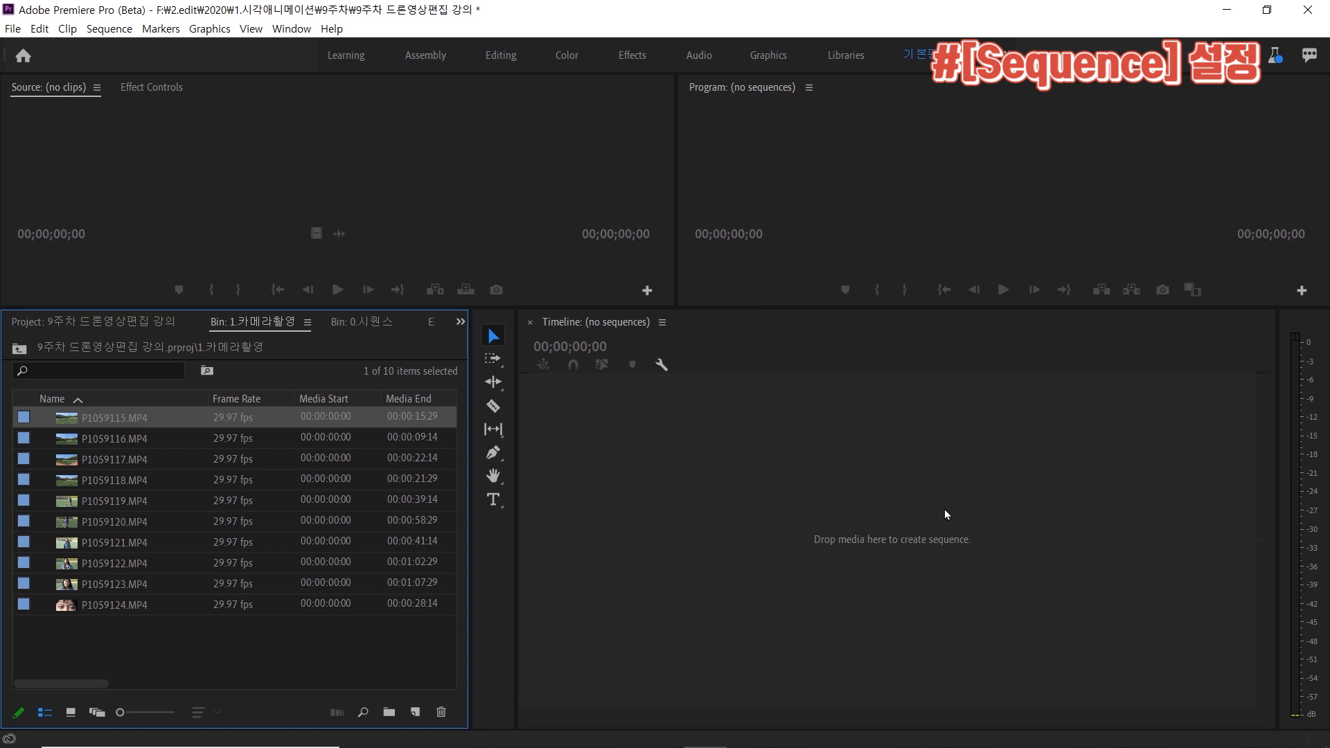
left_click_drag(67, 421, 631, 464)
left_click(67, 419)
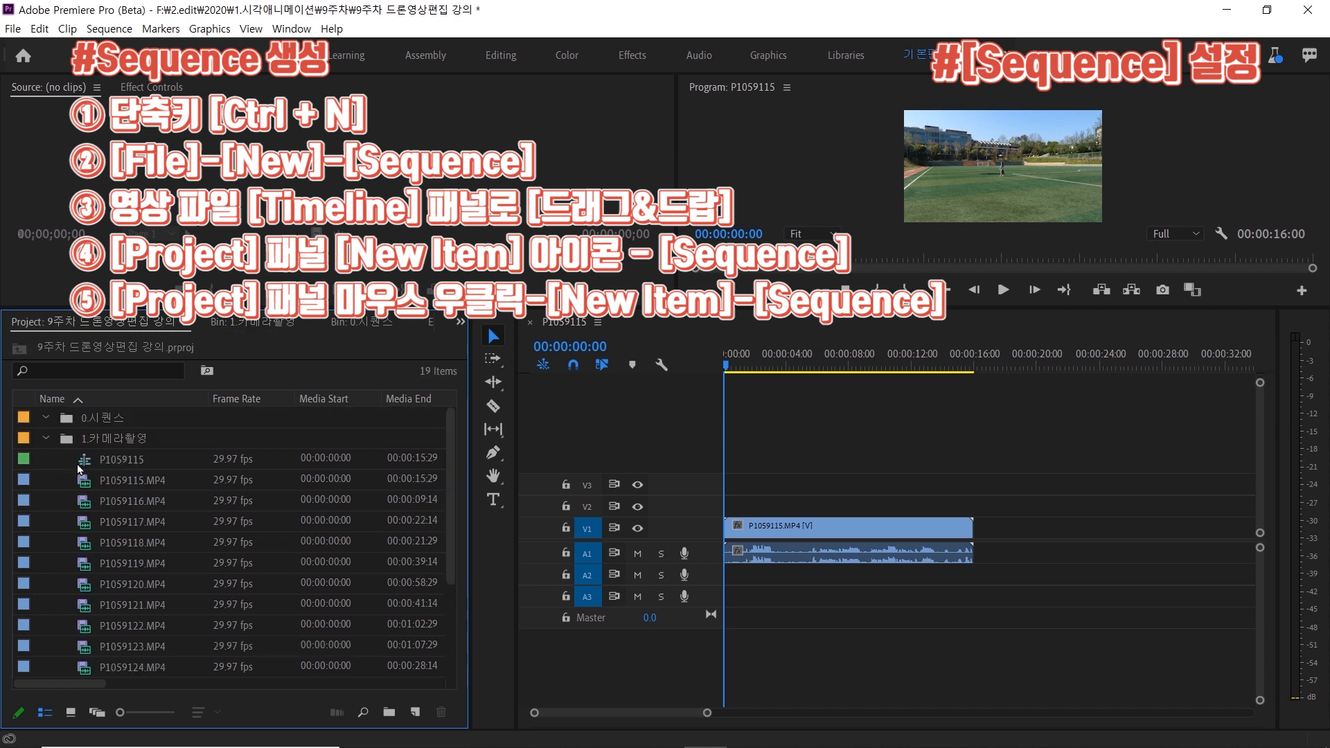
left_click_drag(87, 461, 85, 425)
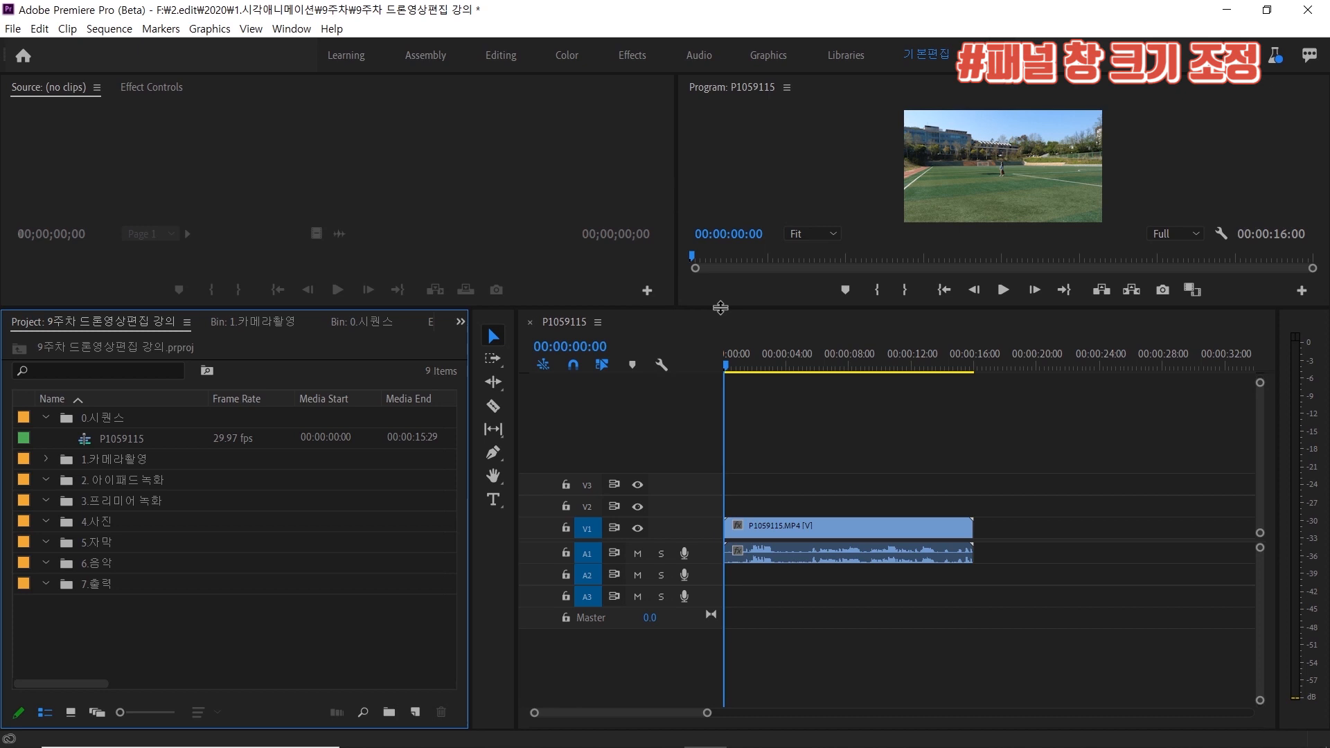
Enlarge the monitor area downward and review the Sequence Settings of the P1059115 sequence.
left_click_drag(721, 307, 740, 426)
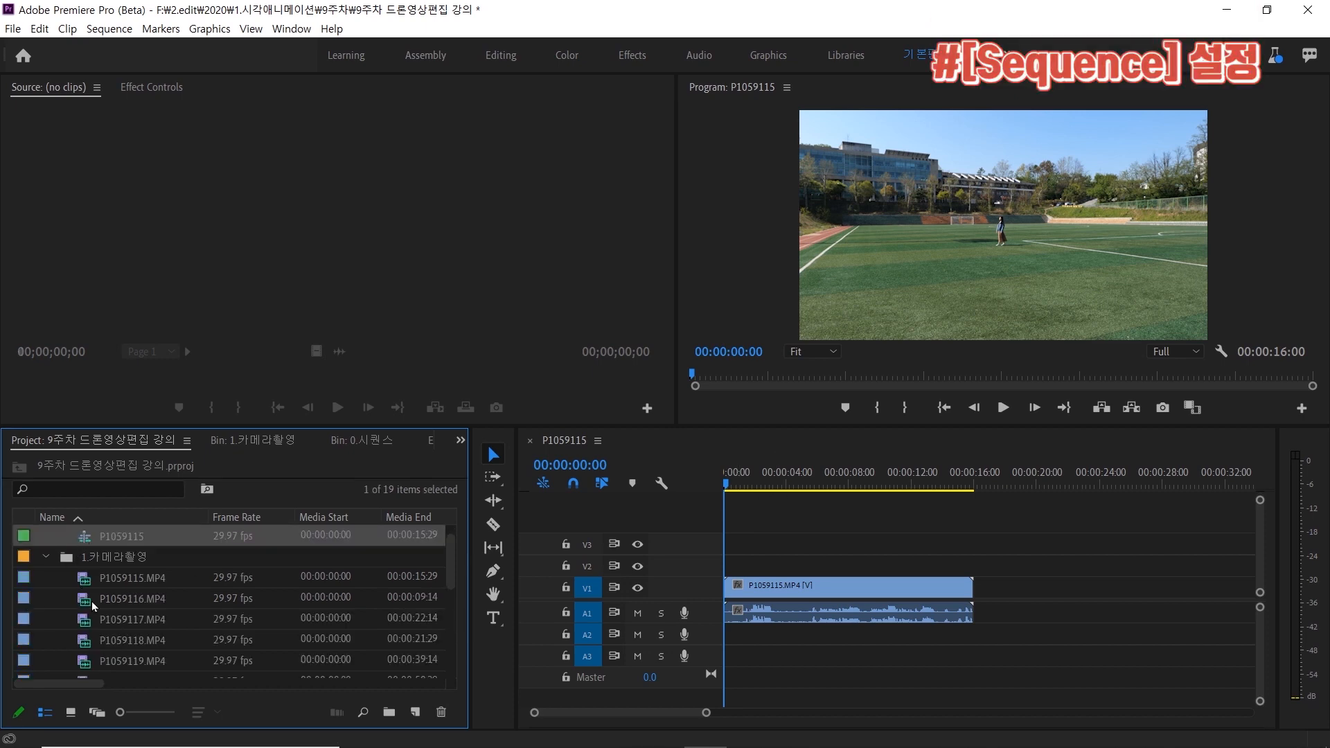
right_click(84, 541)
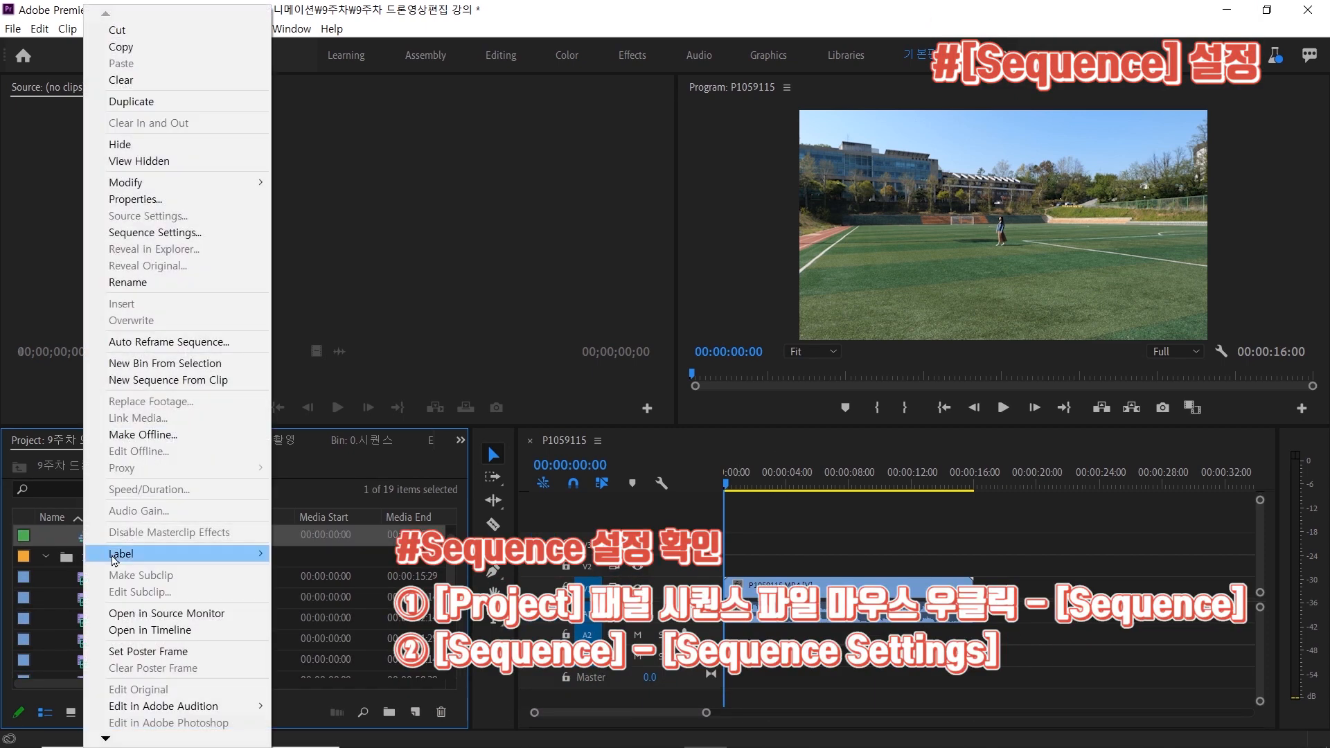
left_click(231, 236)
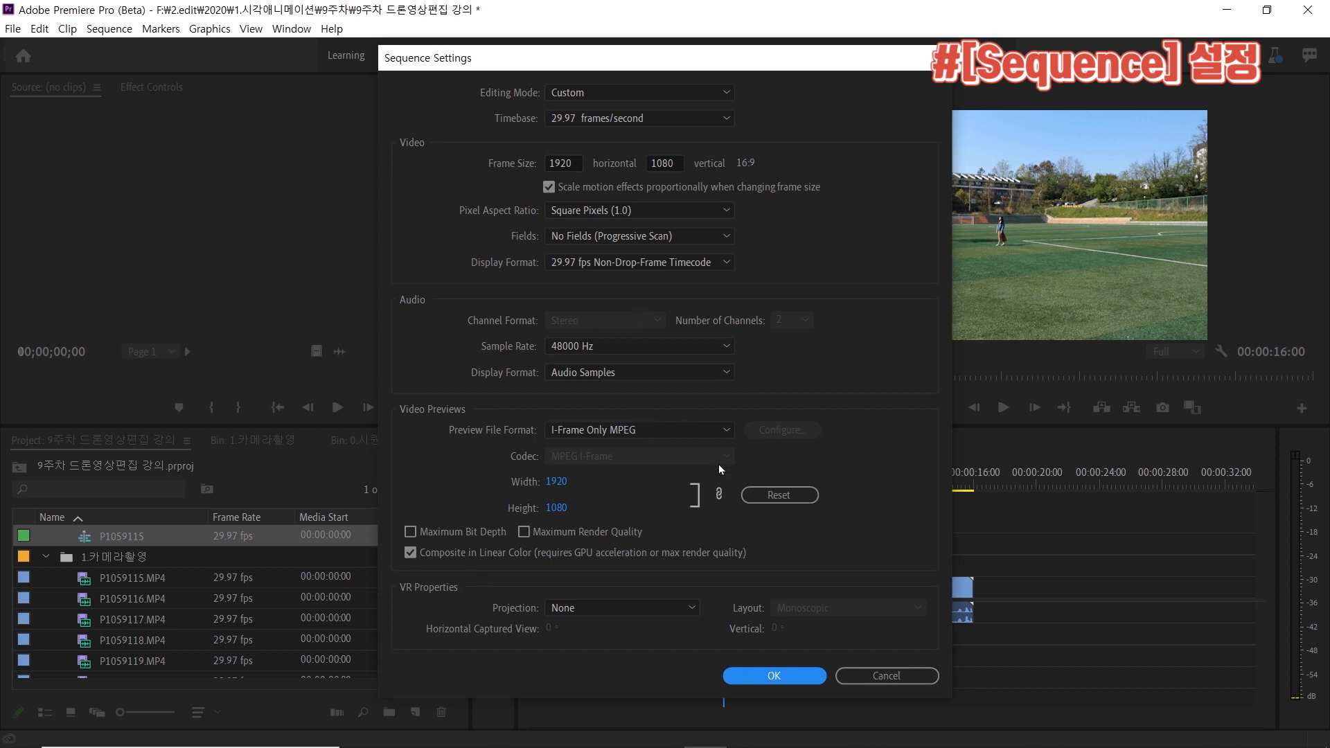
left_click(787, 682)
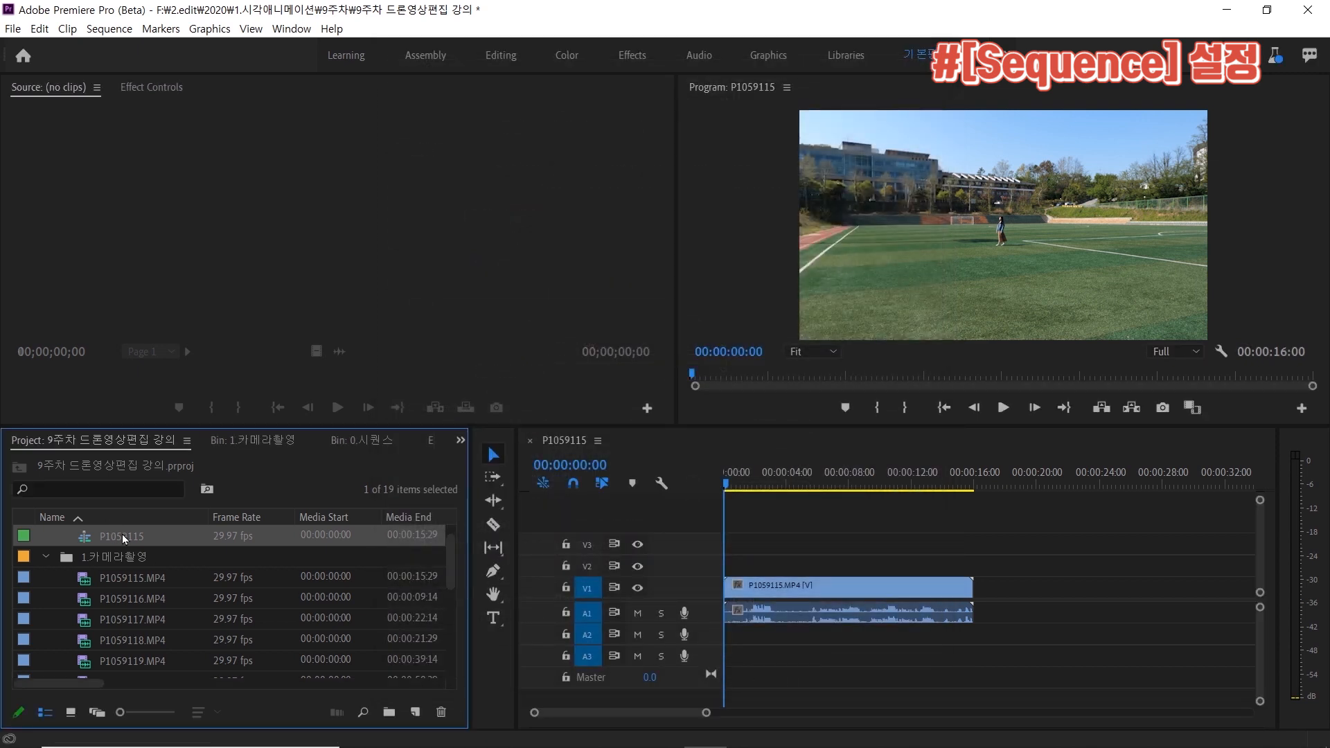
Rename the P1059115 sequence as "1차 사이즈 컷편집".
left_click(122, 534)
type("1차 사이즈 컷편")
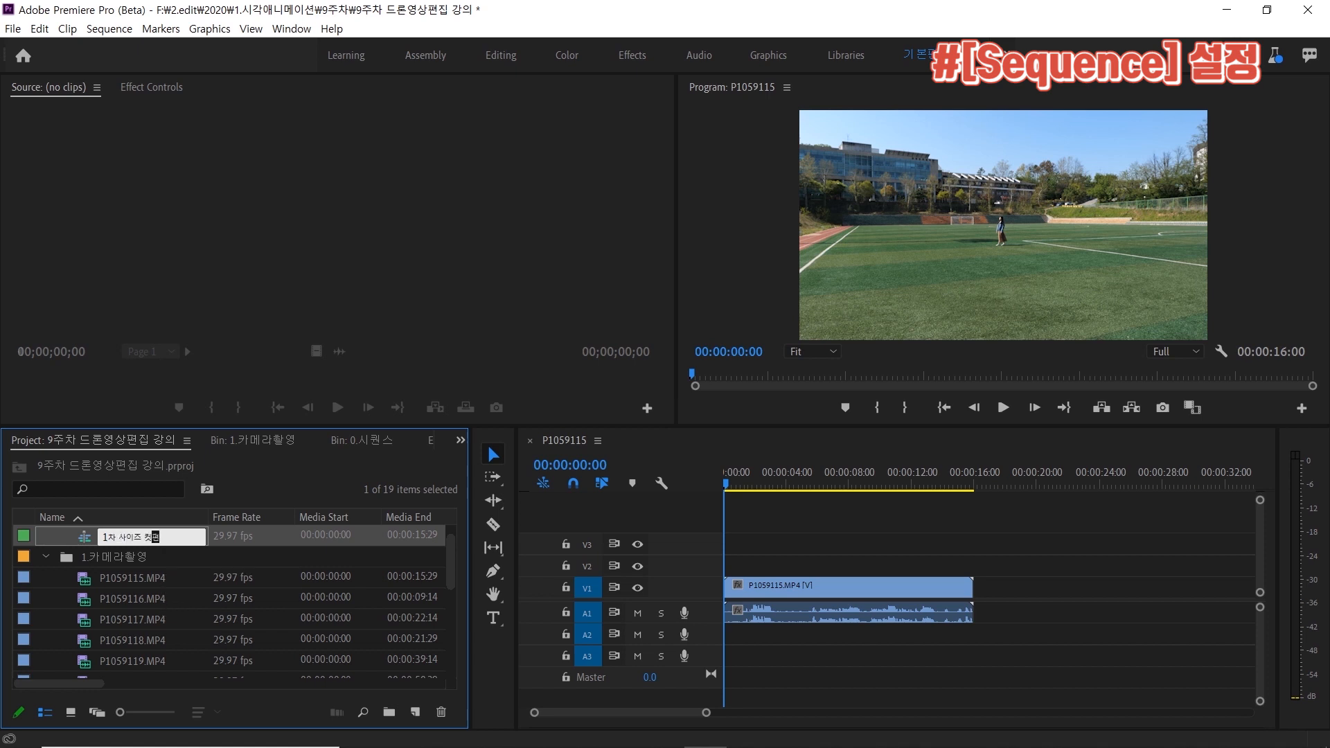
type("집")
key("Return")
Play the sequence to 00:00:04:07 and trim the start of clip P1059115.MP4 to that point.
key("space")
key("space")
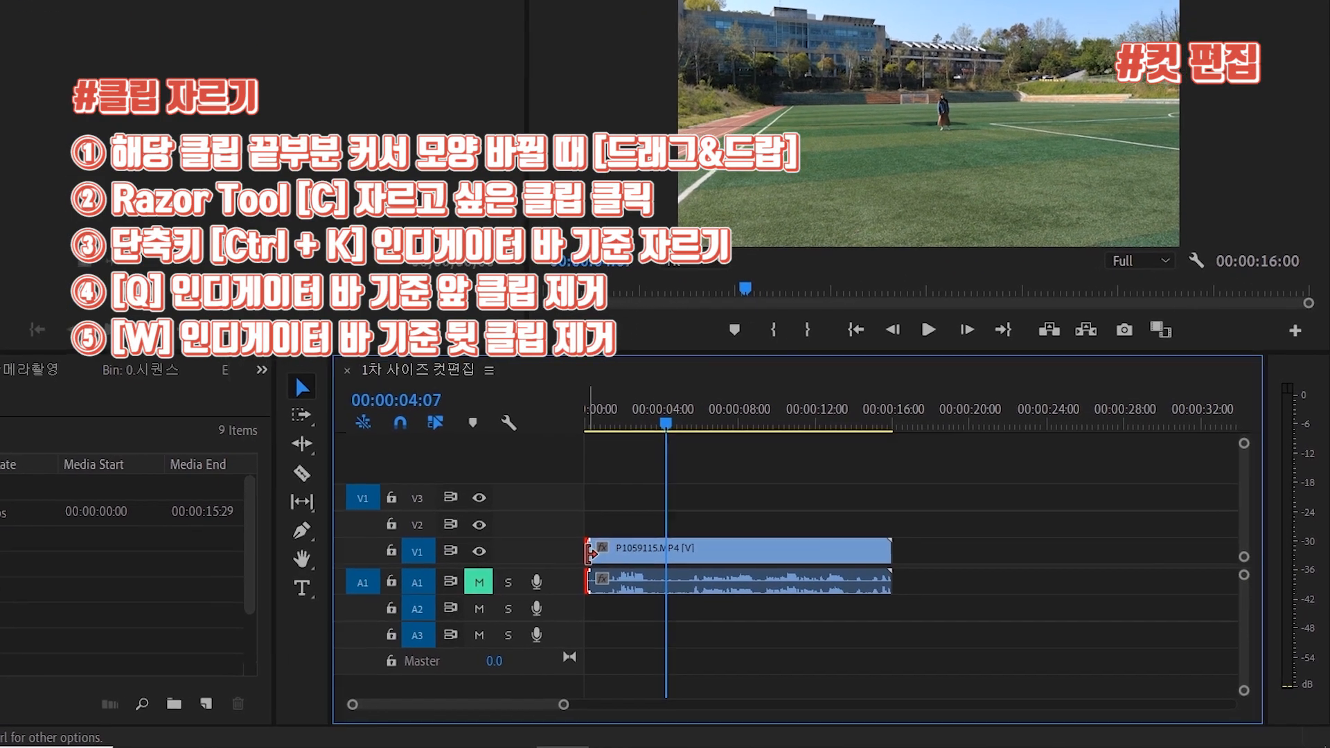
left_click_drag(590, 553, 666, 553)
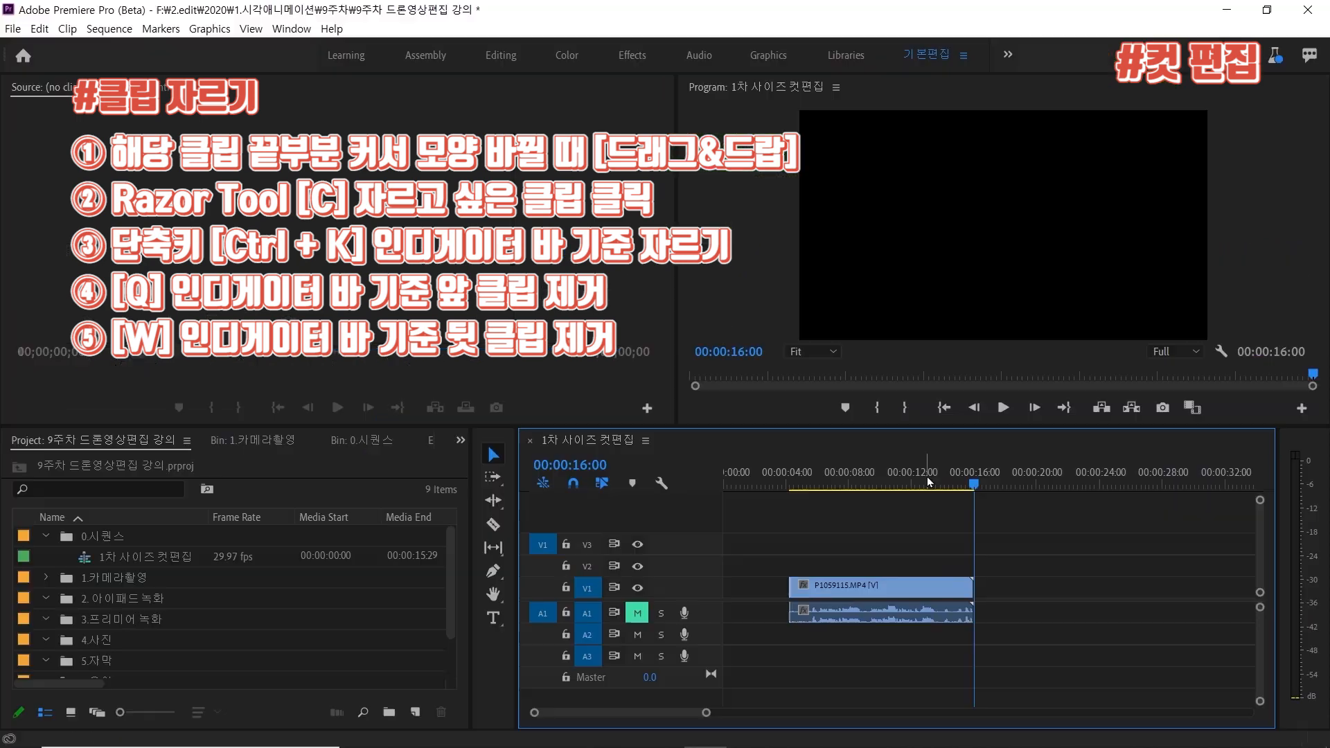
Play the clip to find an end point and trim the end of P1059115.MP4 back to 00:00:08:16.
left_click(823, 418)
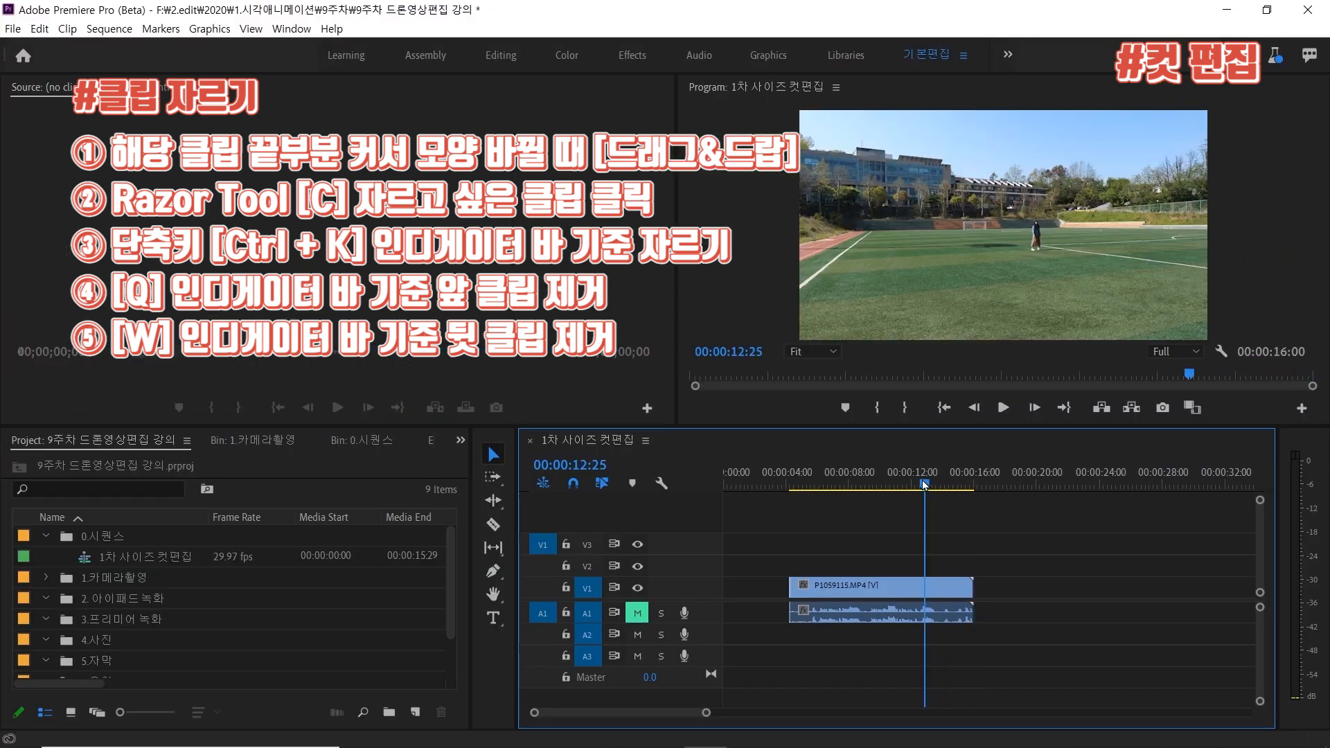
left_click(862, 476)
key("space")
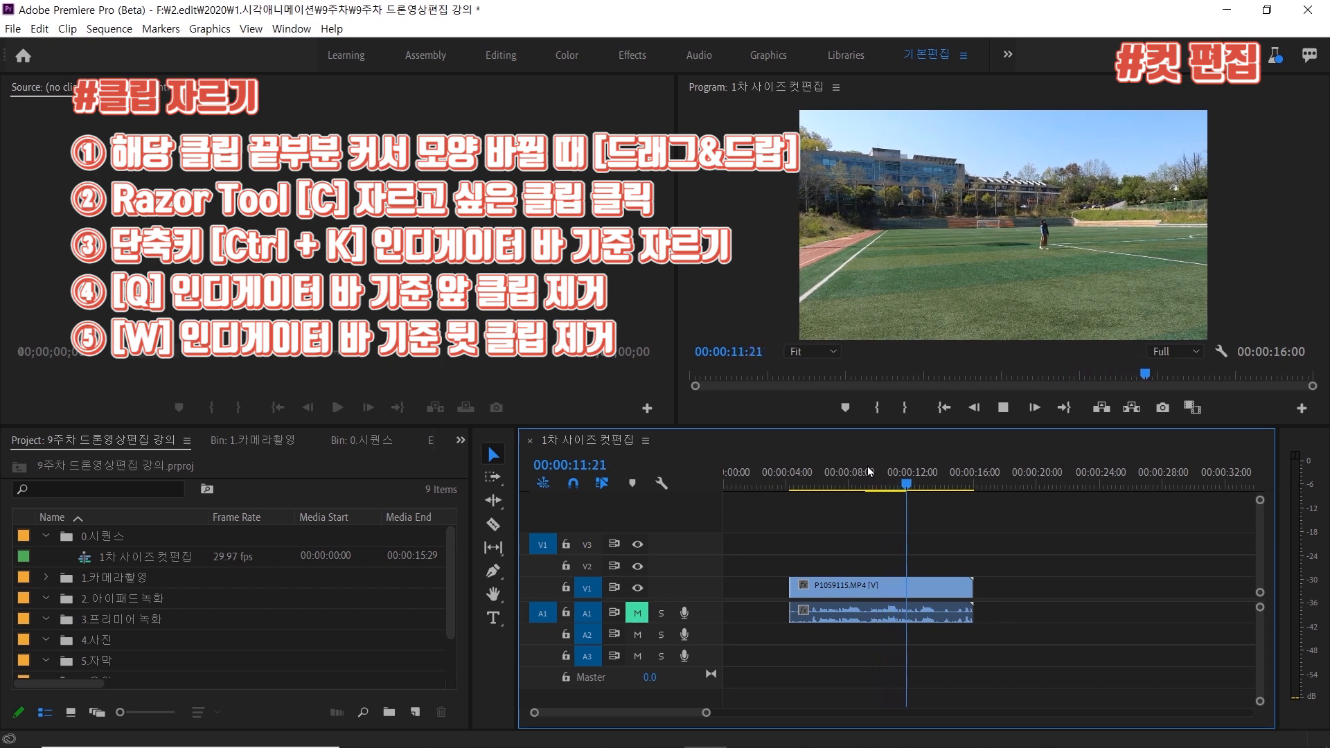
left_click(834, 477)
key("space")
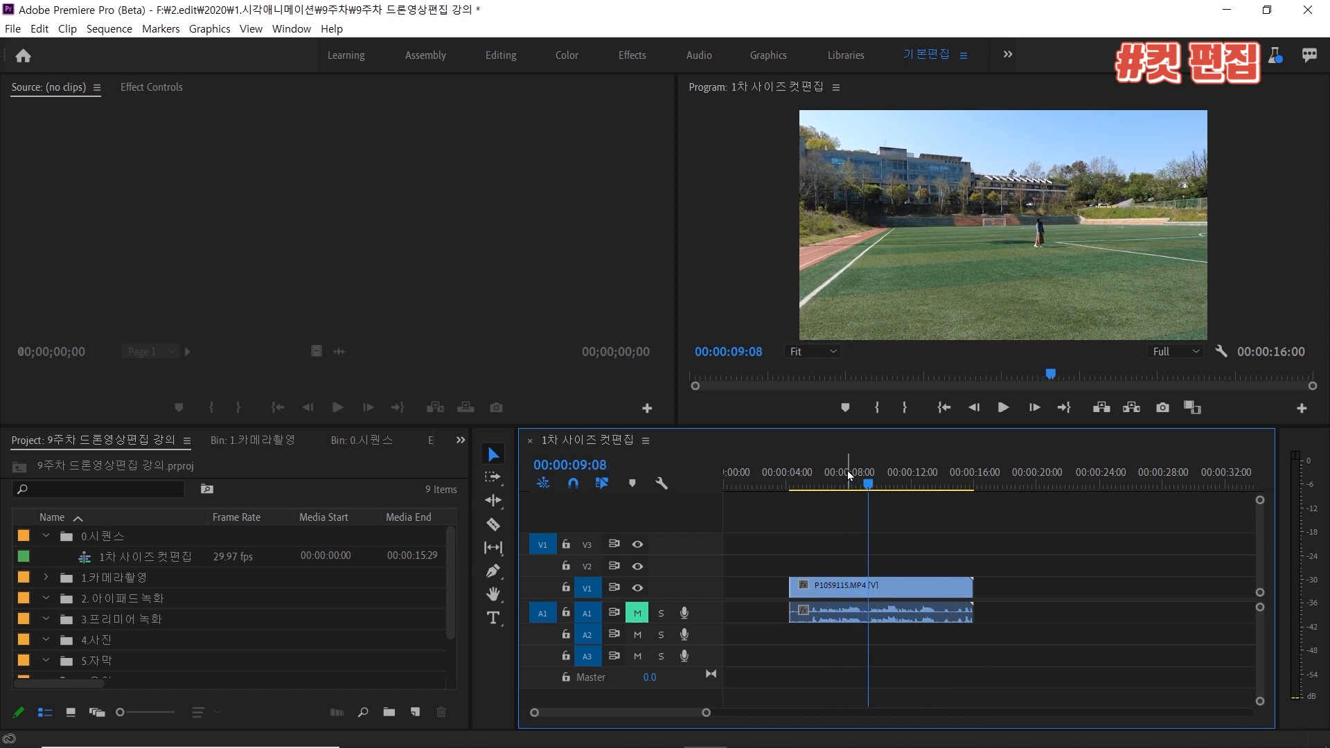
key("space")
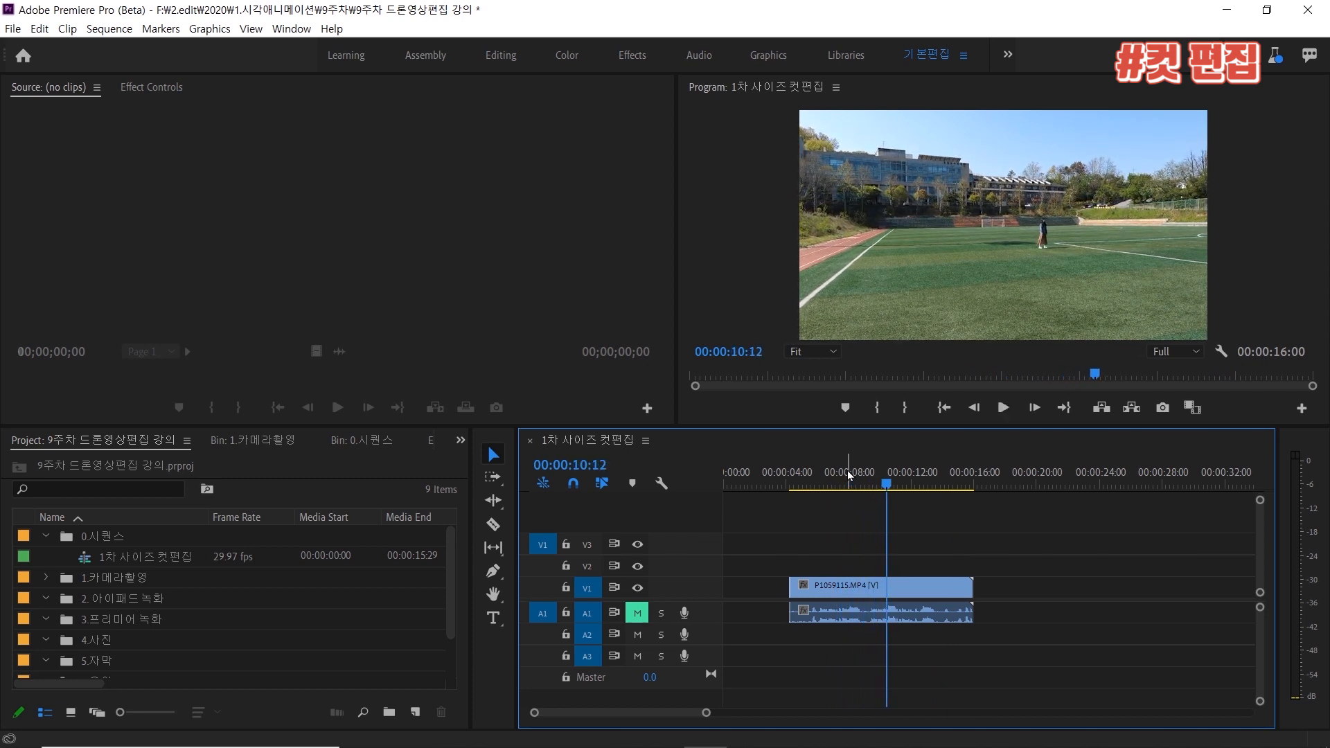
left_click(842, 487)
key("space")
key("space")
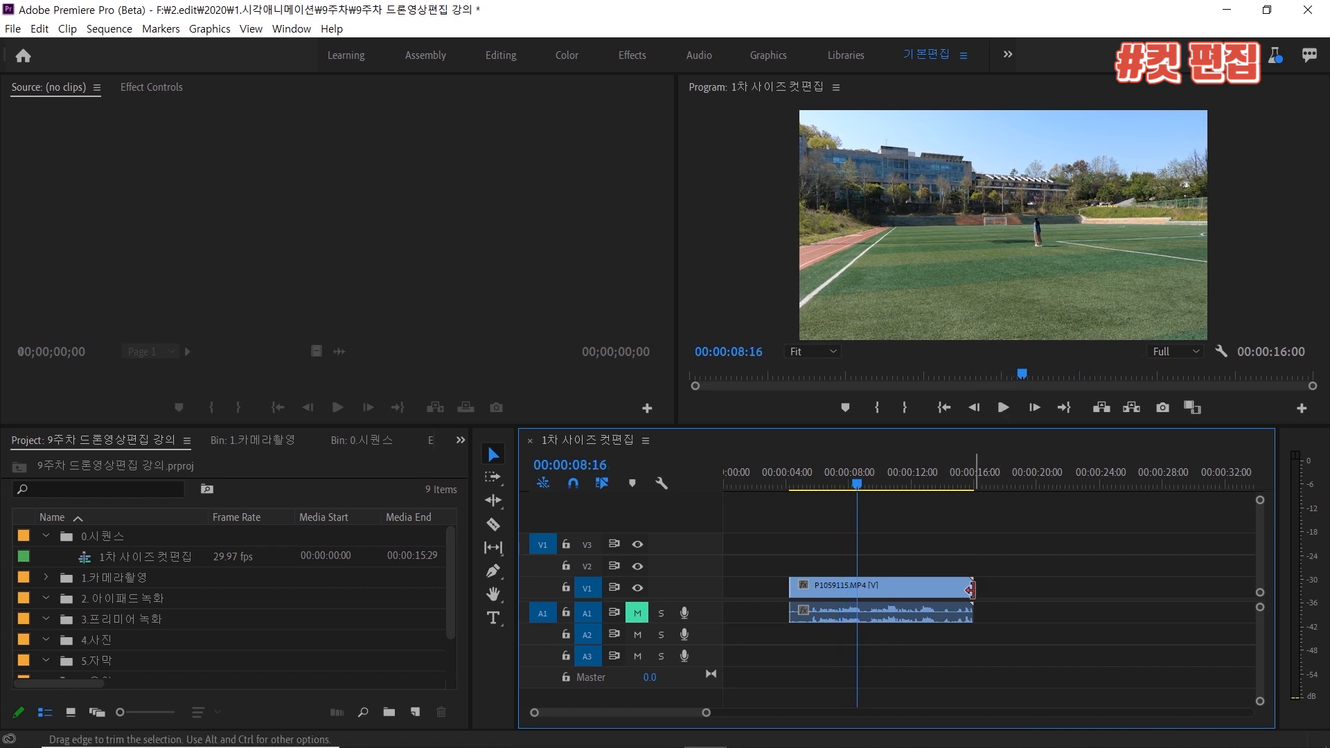
left_click_drag(972, 586, 858, 585)
Undo the end trim and the start trim of clip P1059115.MP4.
left_click(815, 485)
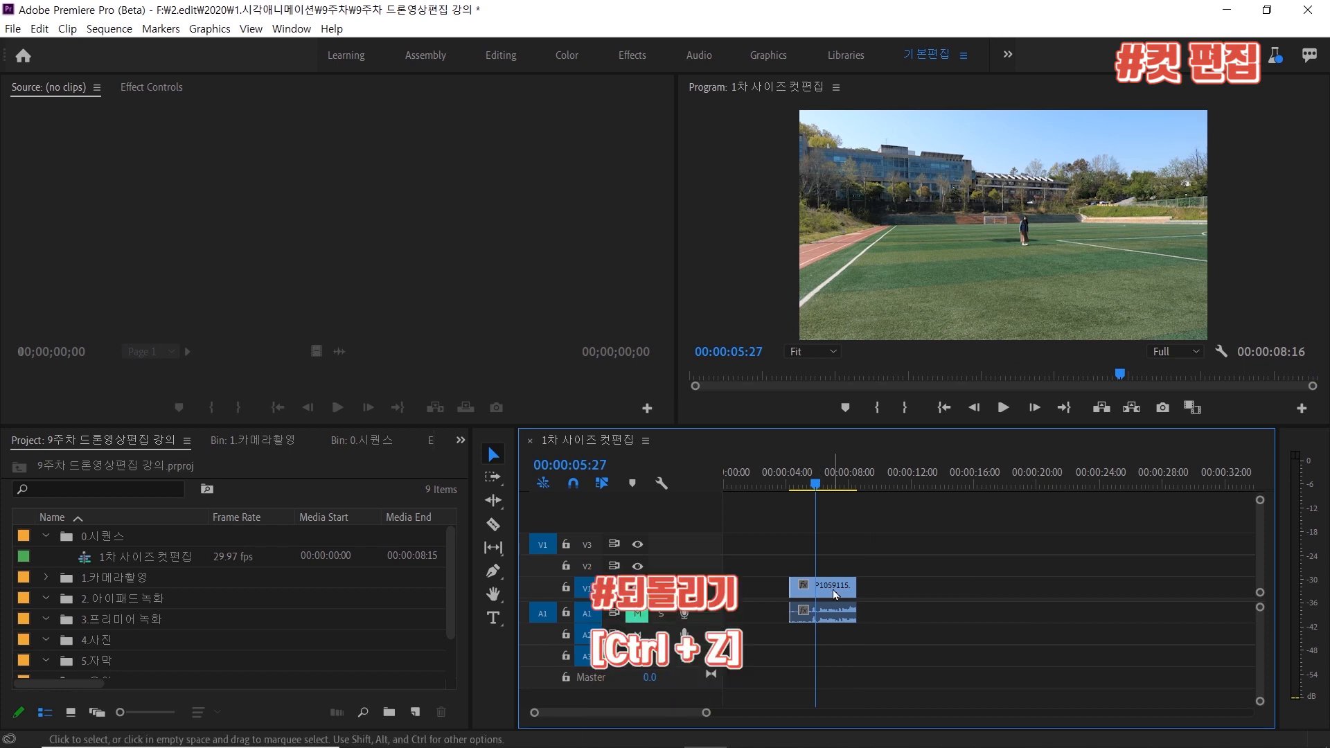
key("ctrl+z")
key("ctrl+z")
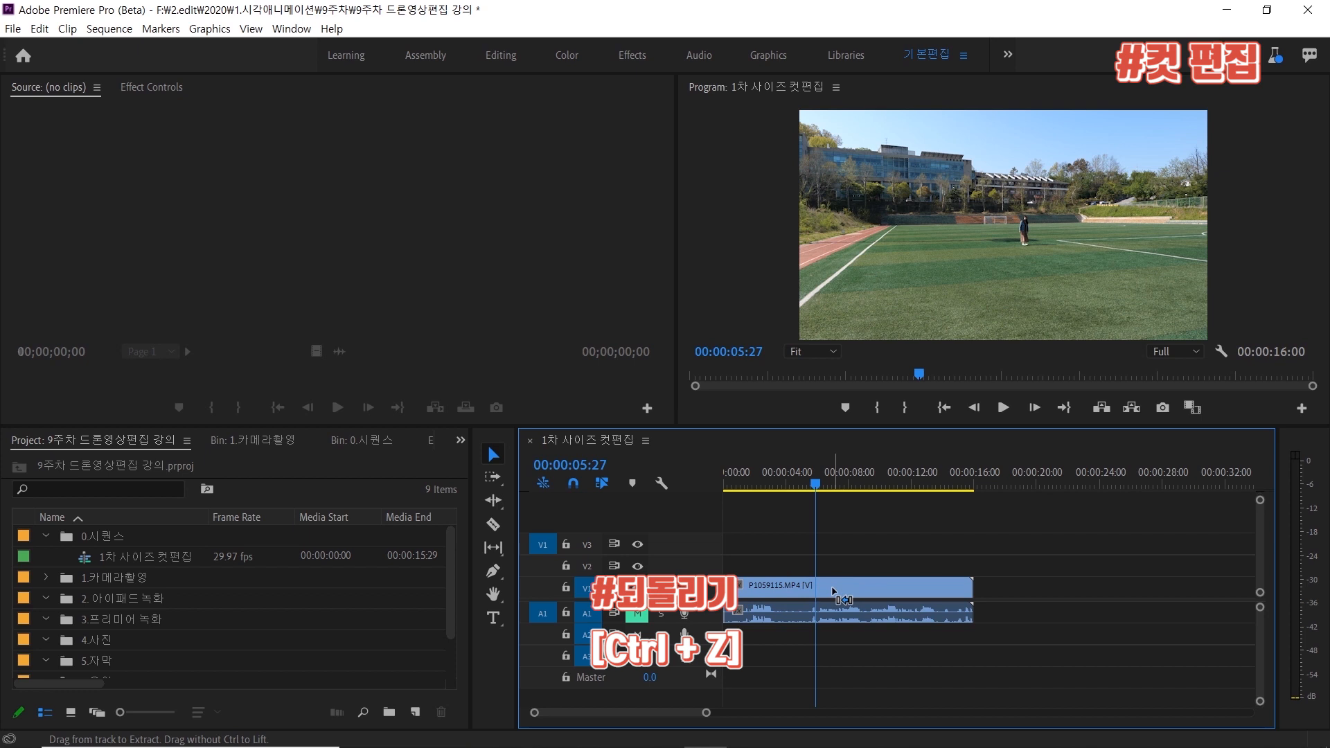
Position the playhead at 00:00:04:14 frame by frame and ripple trim away the part of P1059115.MP4 before it.
left_click(816, 485)
left_click_drag(815, 485, 765, 485)
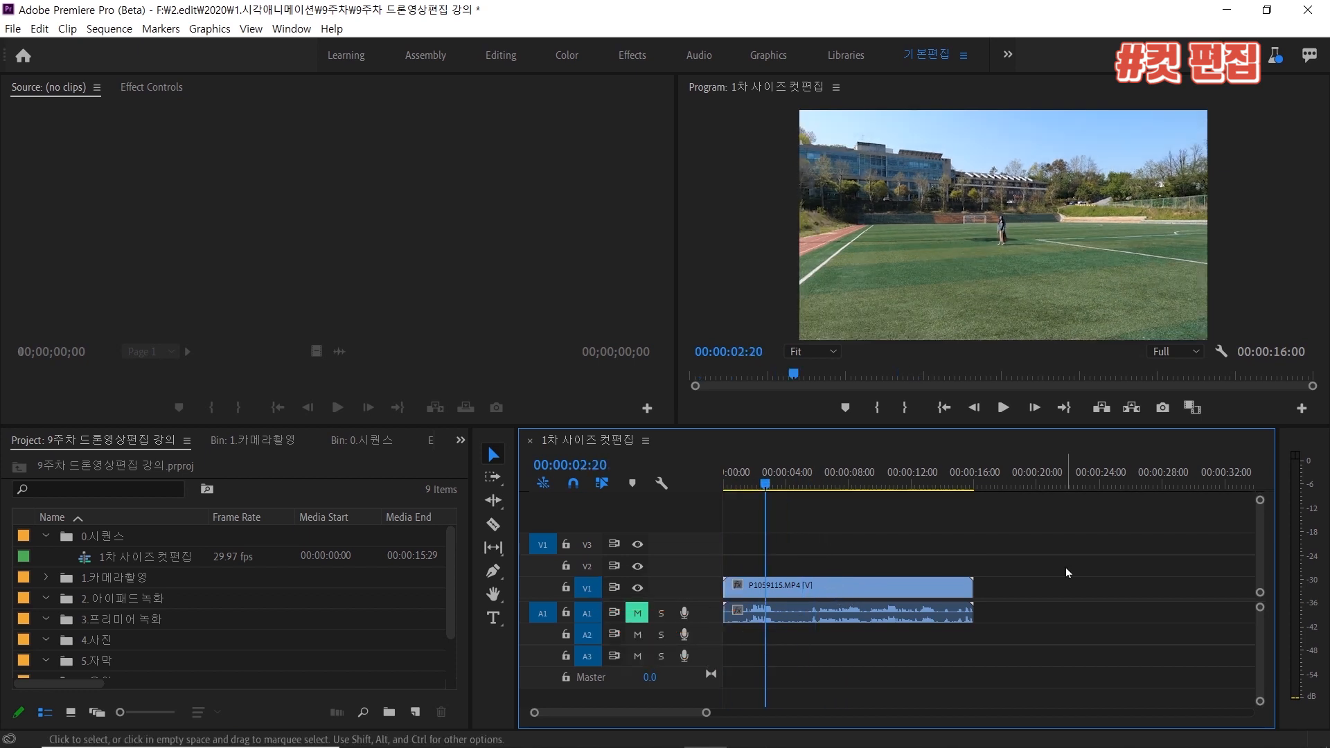
left_click(795, 478)
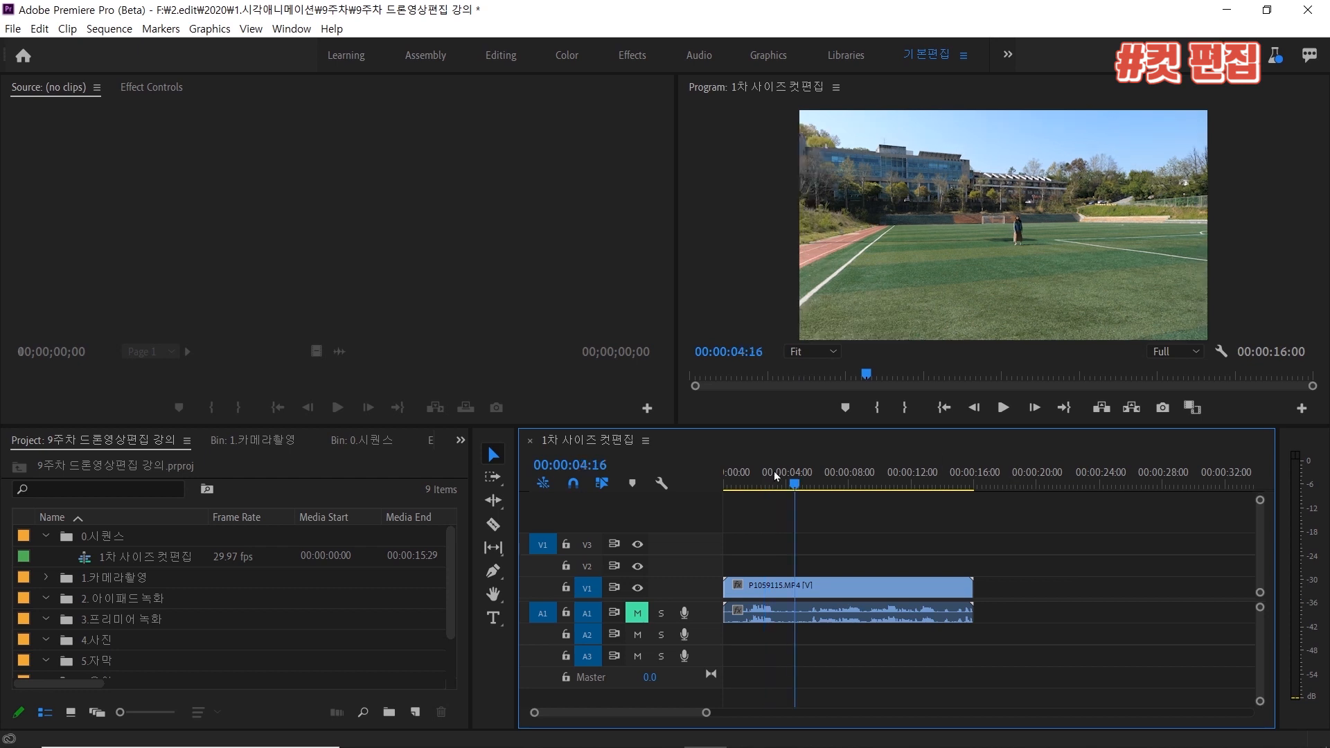
key("Right")
key("Left")
key("Left")
key("Left")
key("Left")
key("Left")
key("Left")
key("Left")
key("Left")
key("Left")
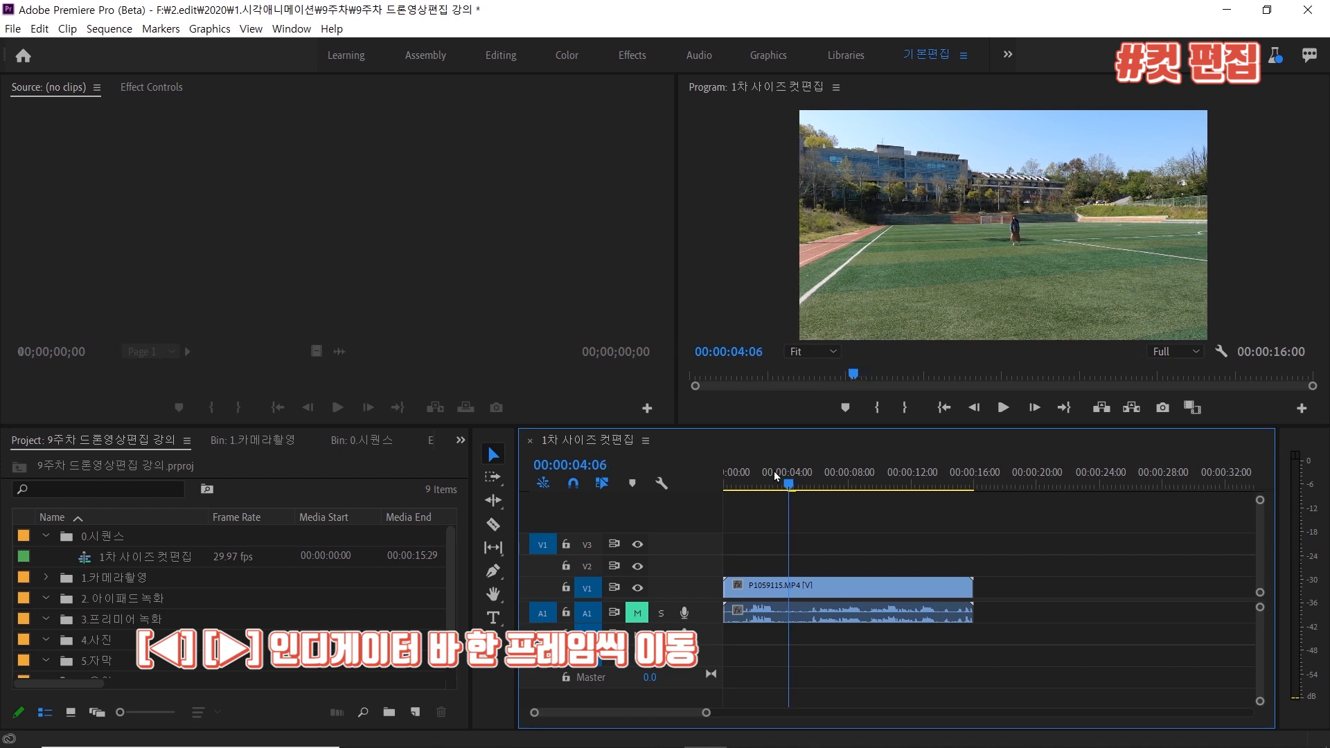
key("Right")
key("Right")
key("Right")
key("Right")
key("Right")
key("Right")
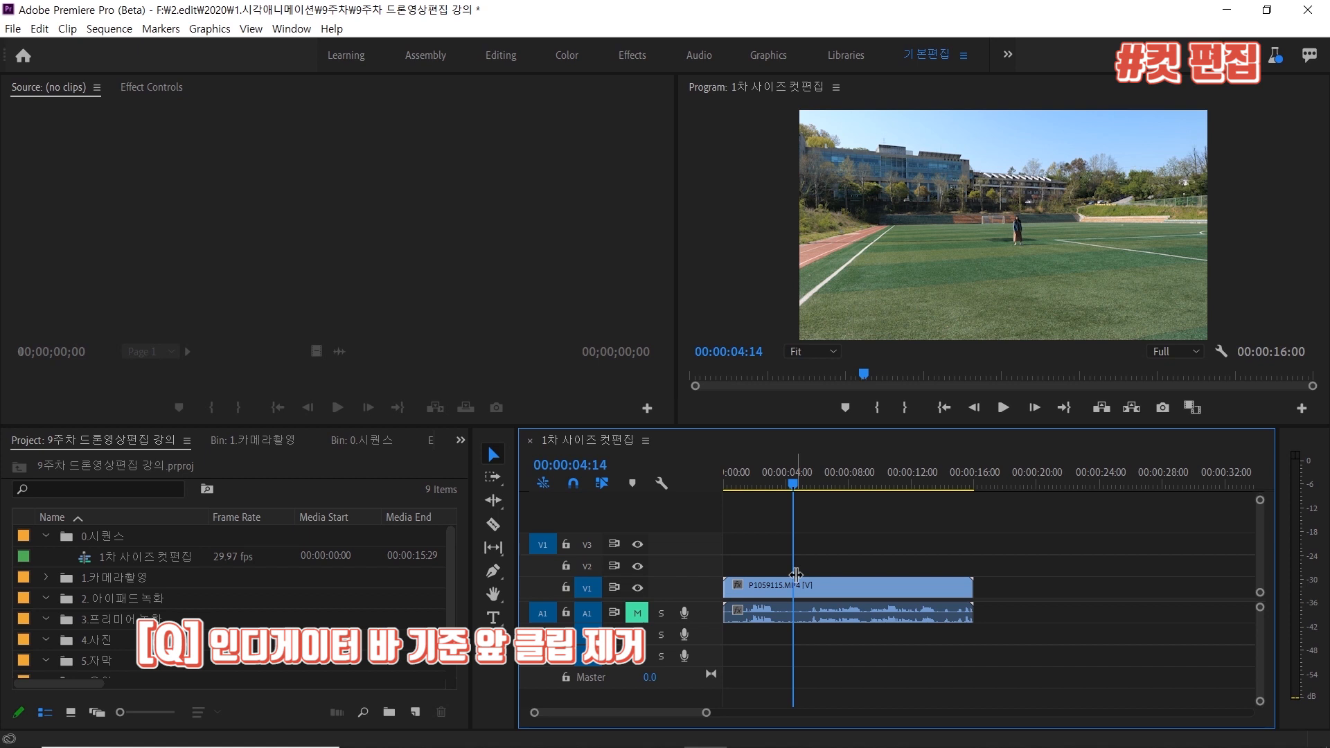
key("q")
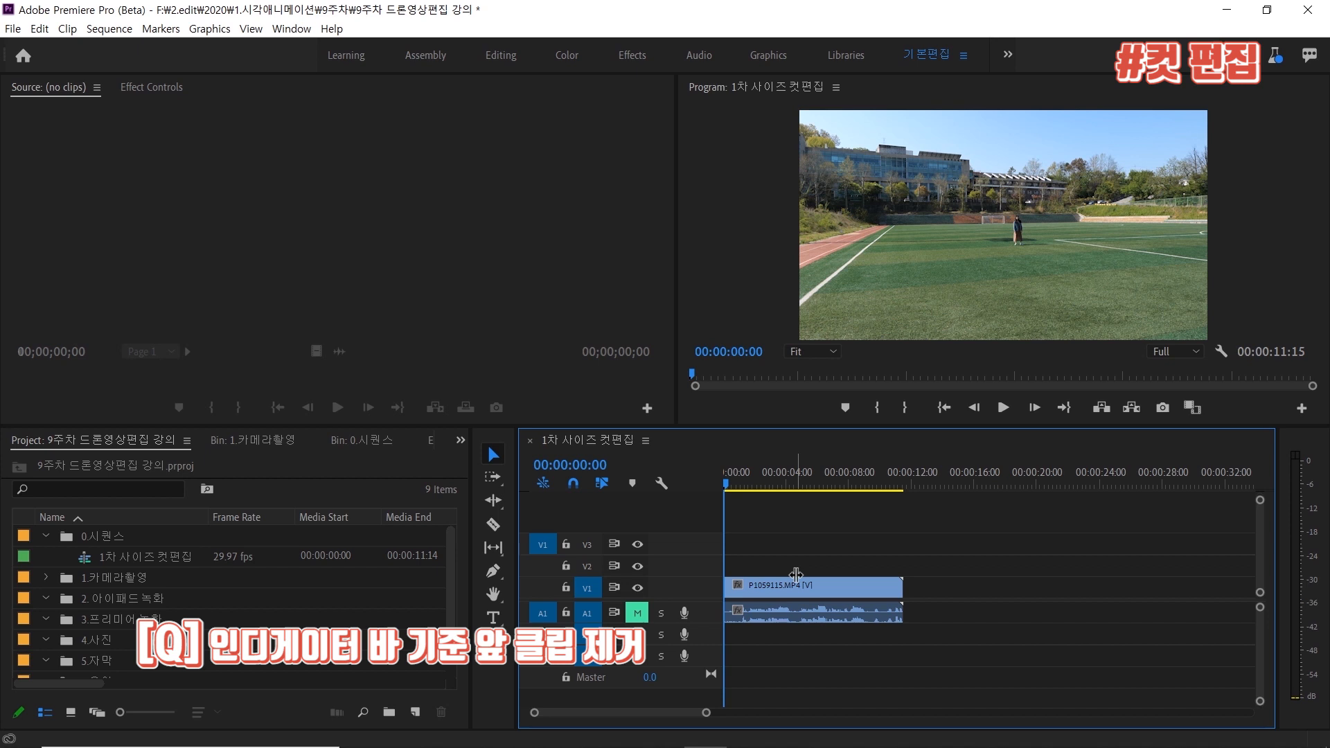
Play to 00:00:06:04, ripple trim away the rest of the clip after it, and step the playhead back to 00:00:06:02.
key("space")
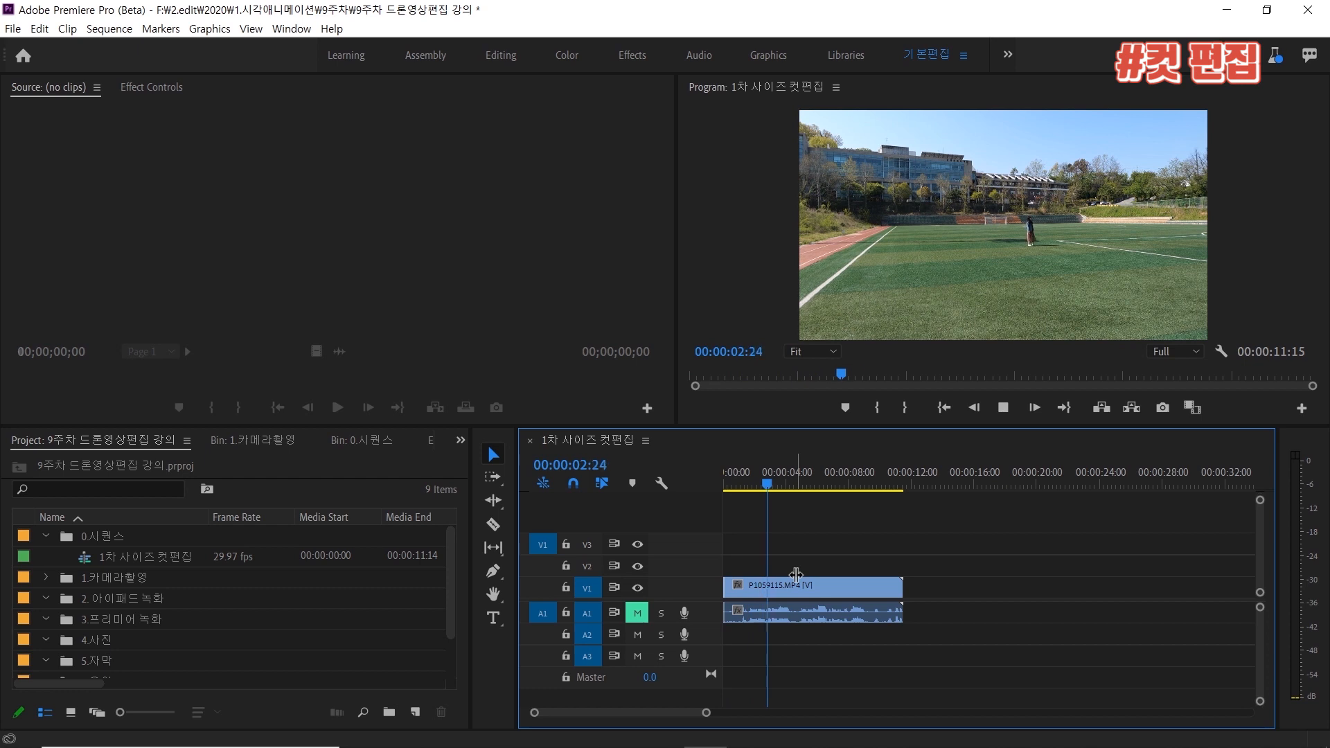
key("space")
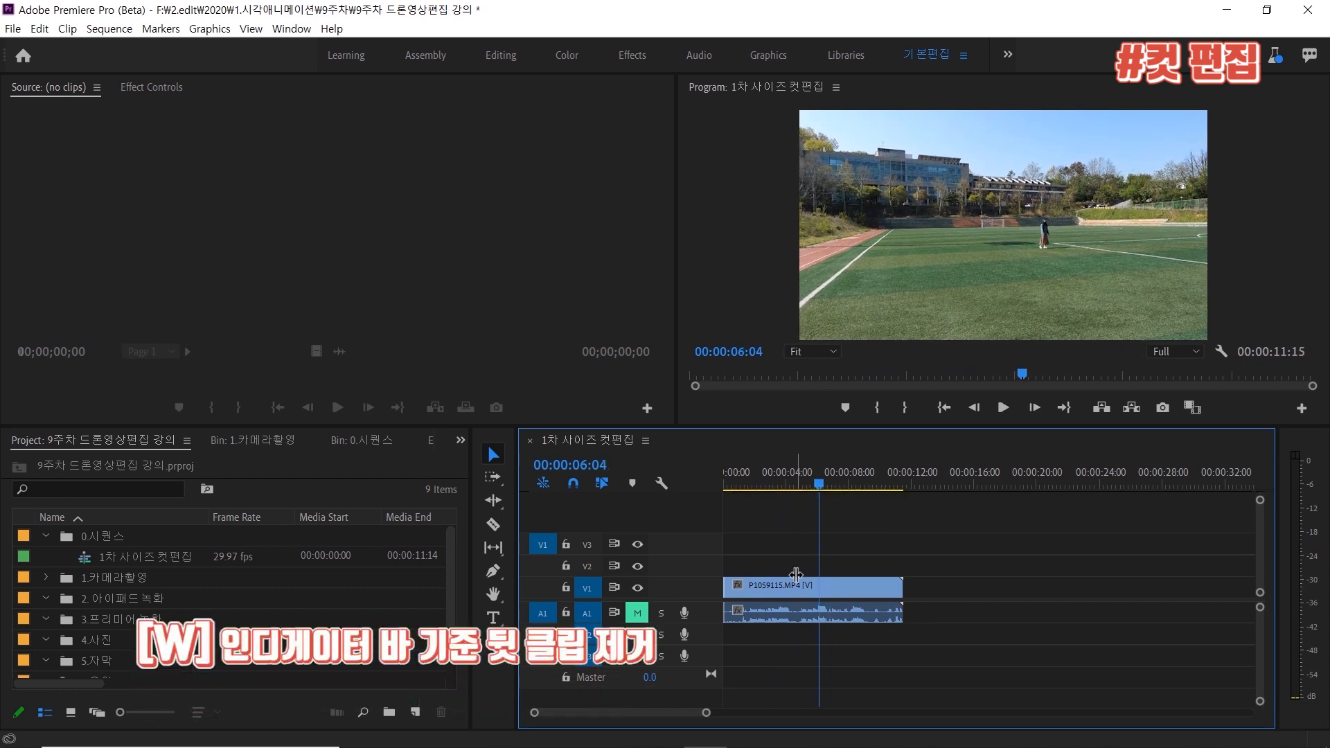
key("w")
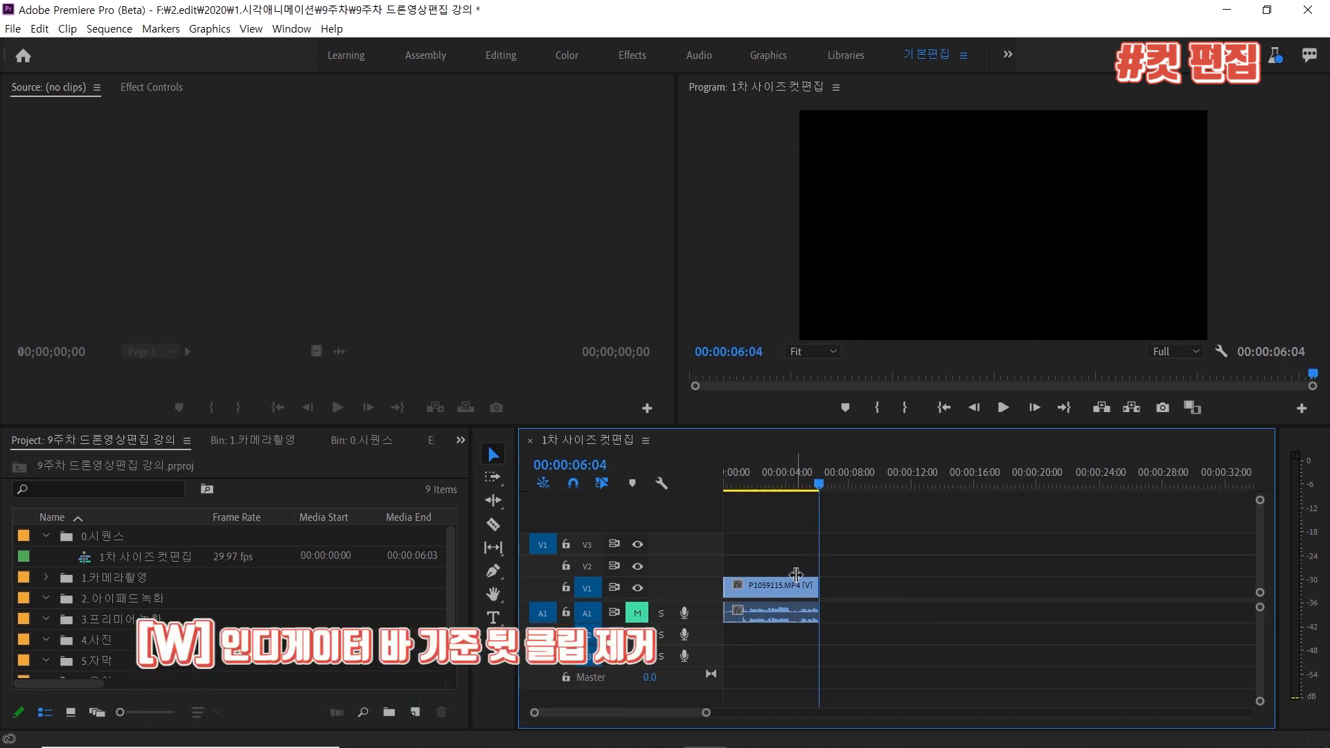
key("Left")
key("Left")
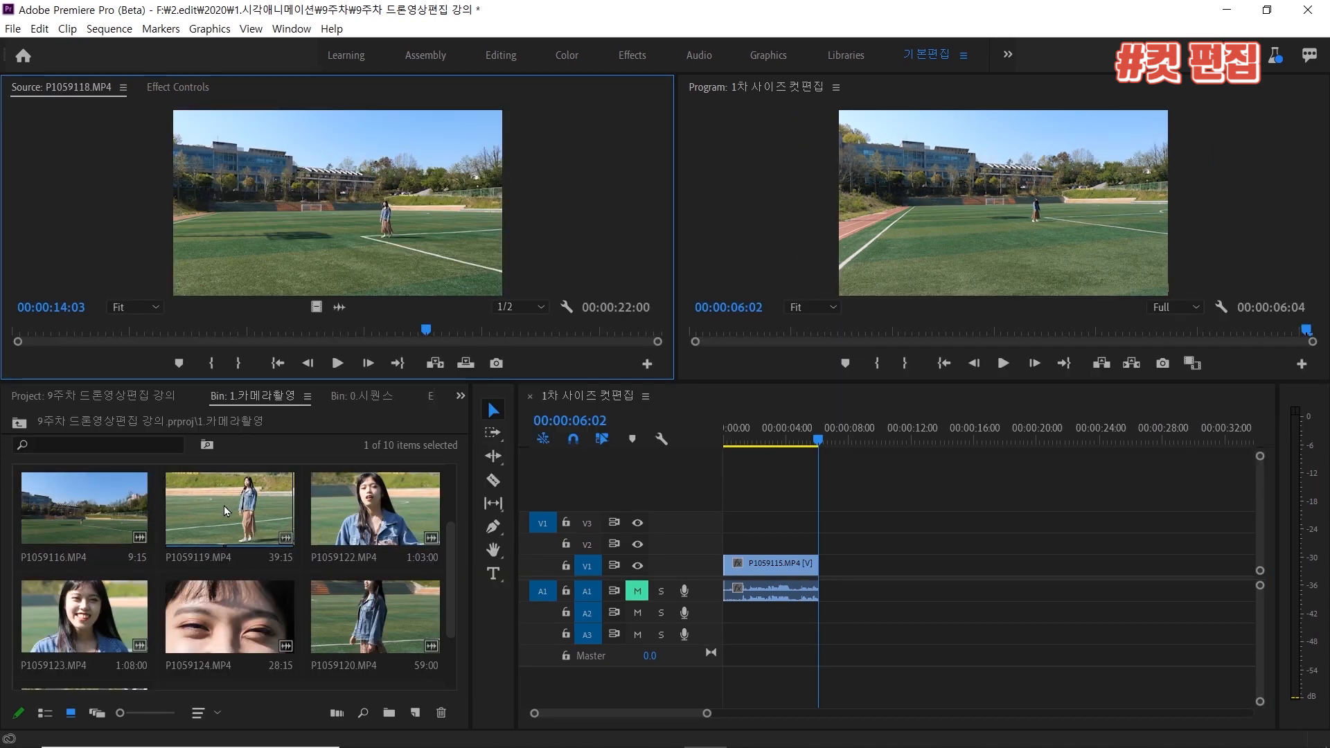
Load P1059119.MP4 in the source monitor and mark In at 00:00:13:29 and Out at 00:00:32:23.
double_click(224, 511)
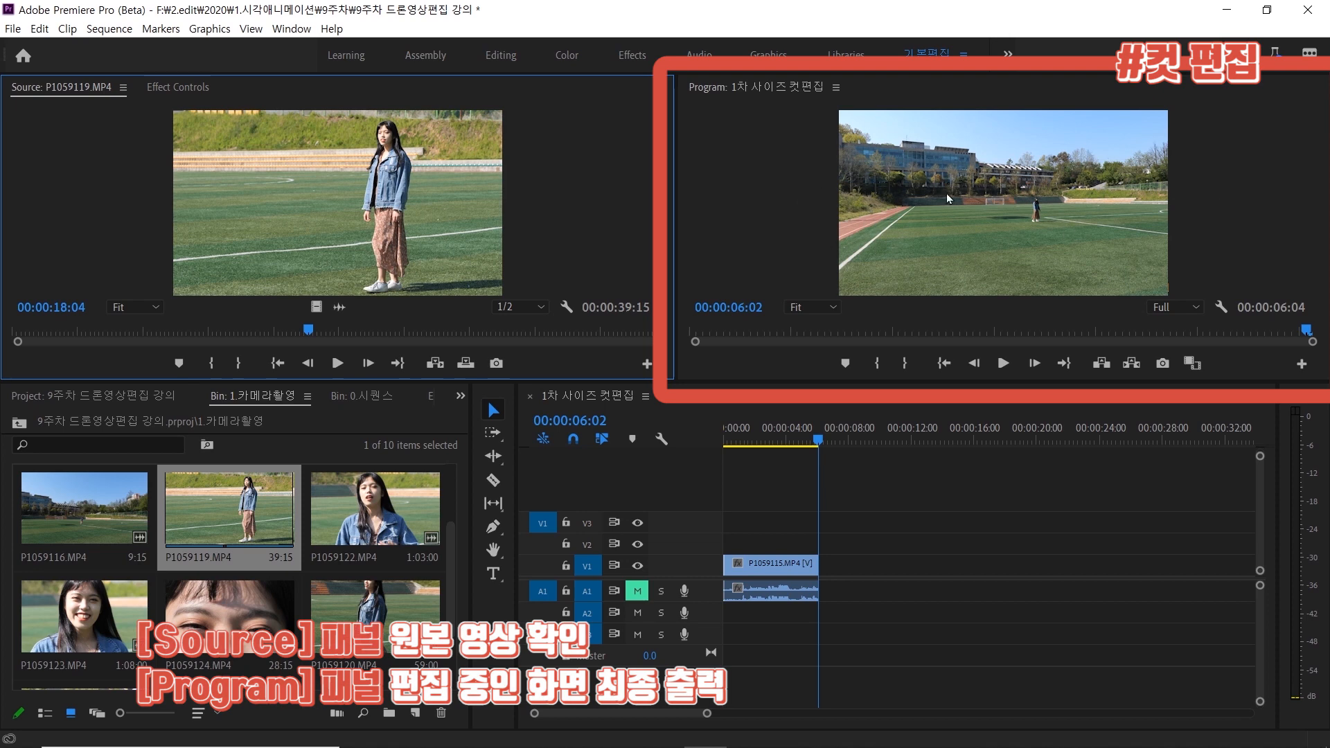
left_click(338, 363)
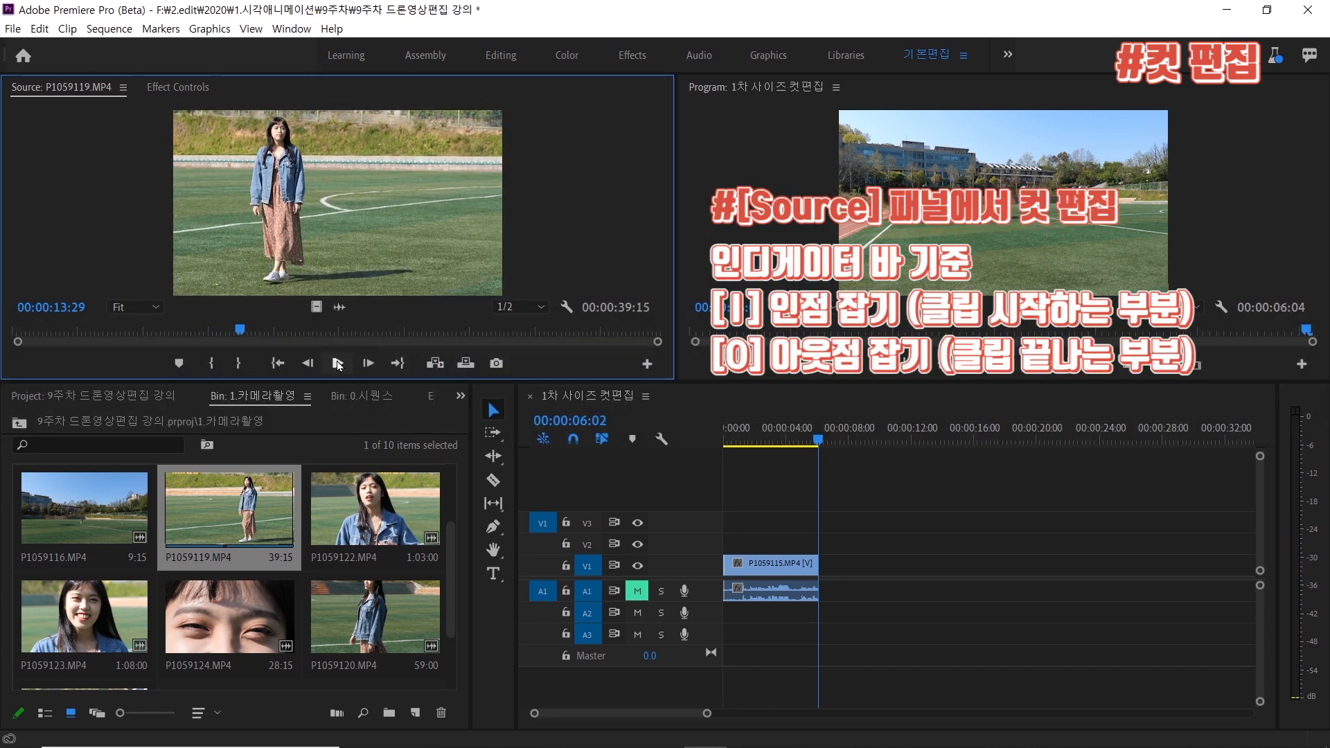
key("i")
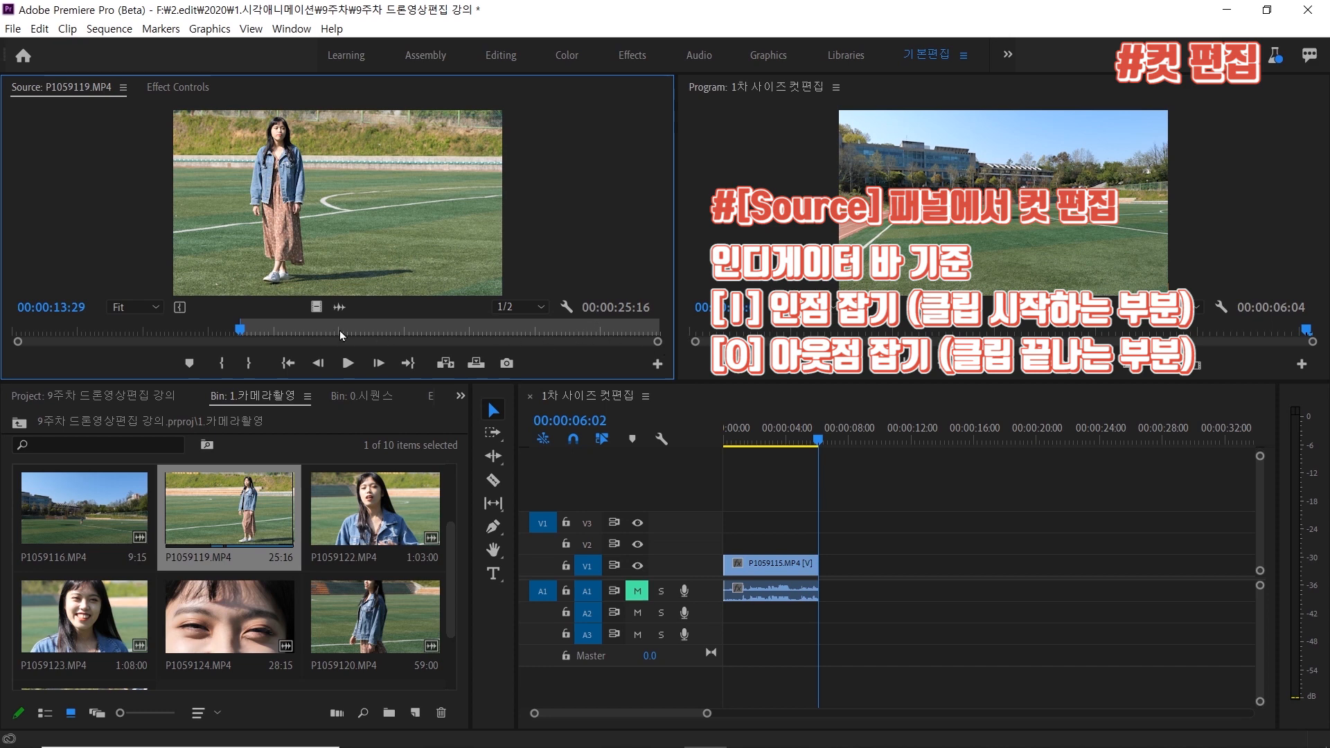
key("space")
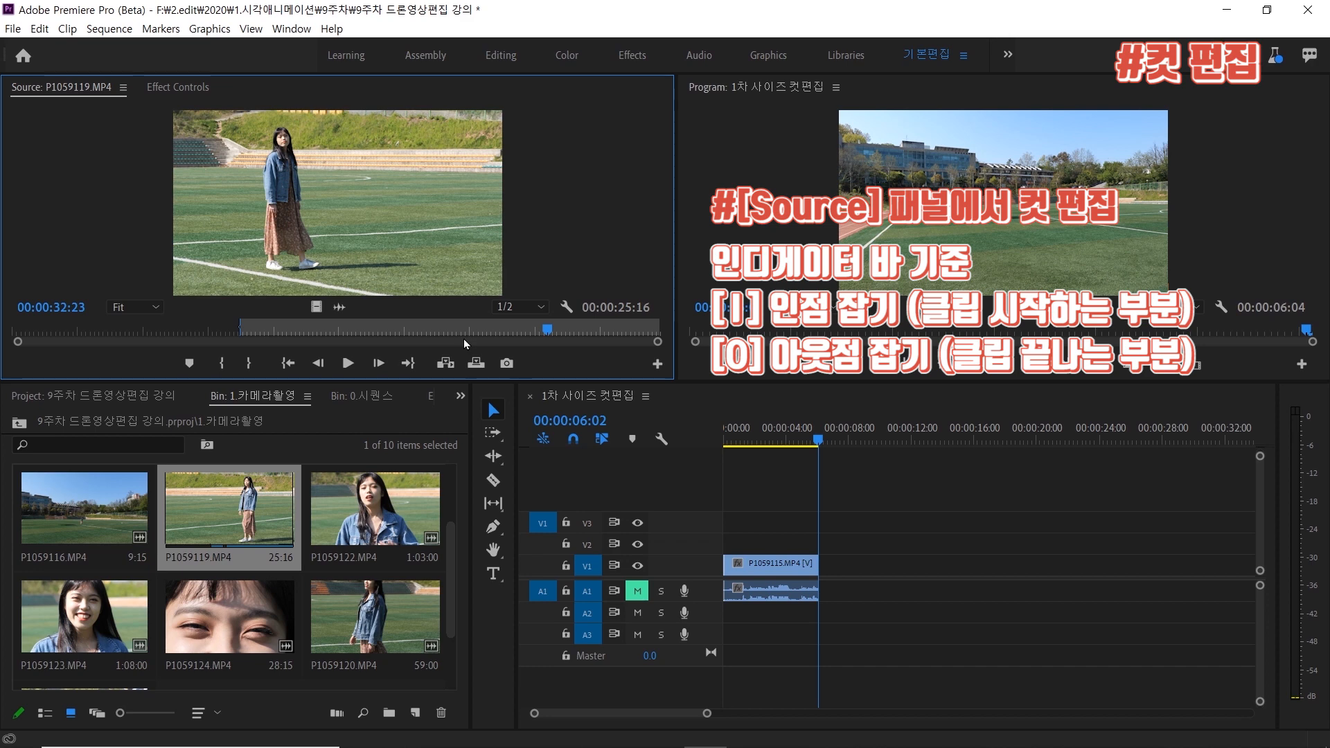
key("o")
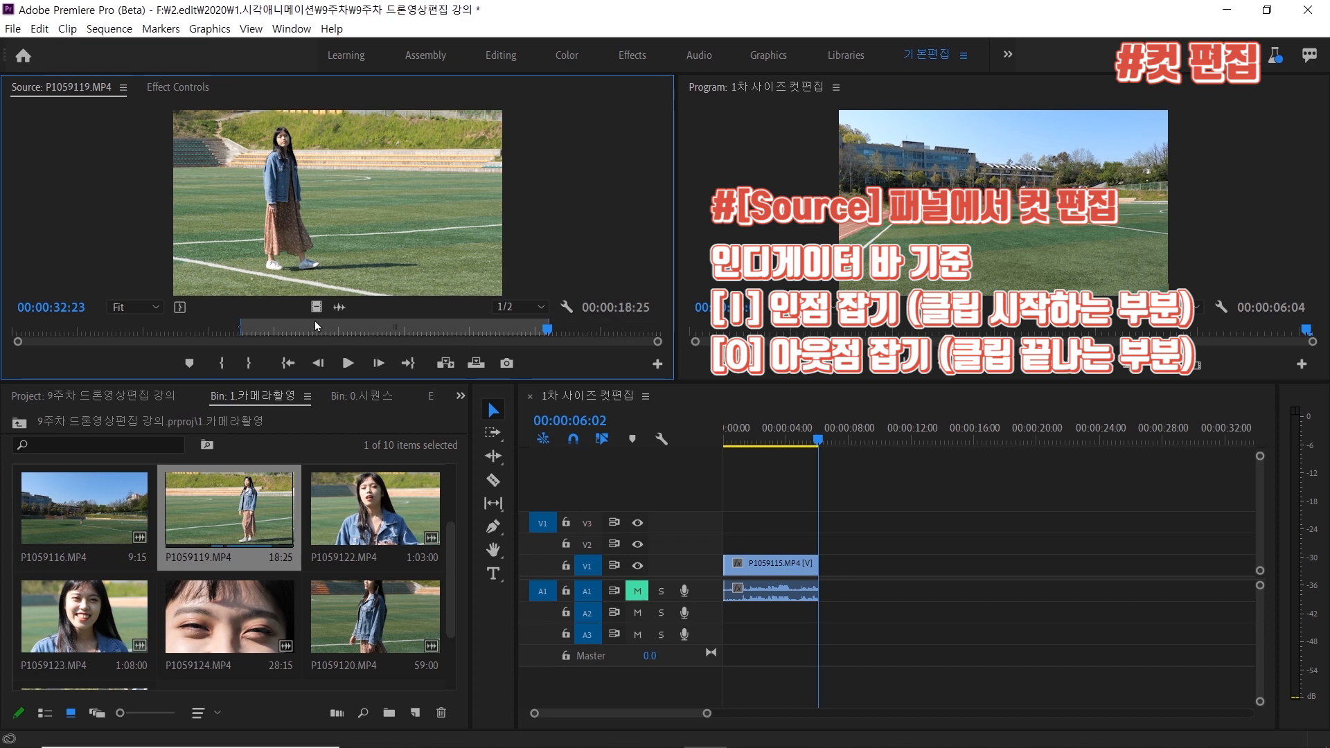
Reset the In point of P1059119.MP4 to 00:00:24:11 and insert the marked range into the sequence at 00:00:06:02.
left_click_drag(325, 324, 412, 319)
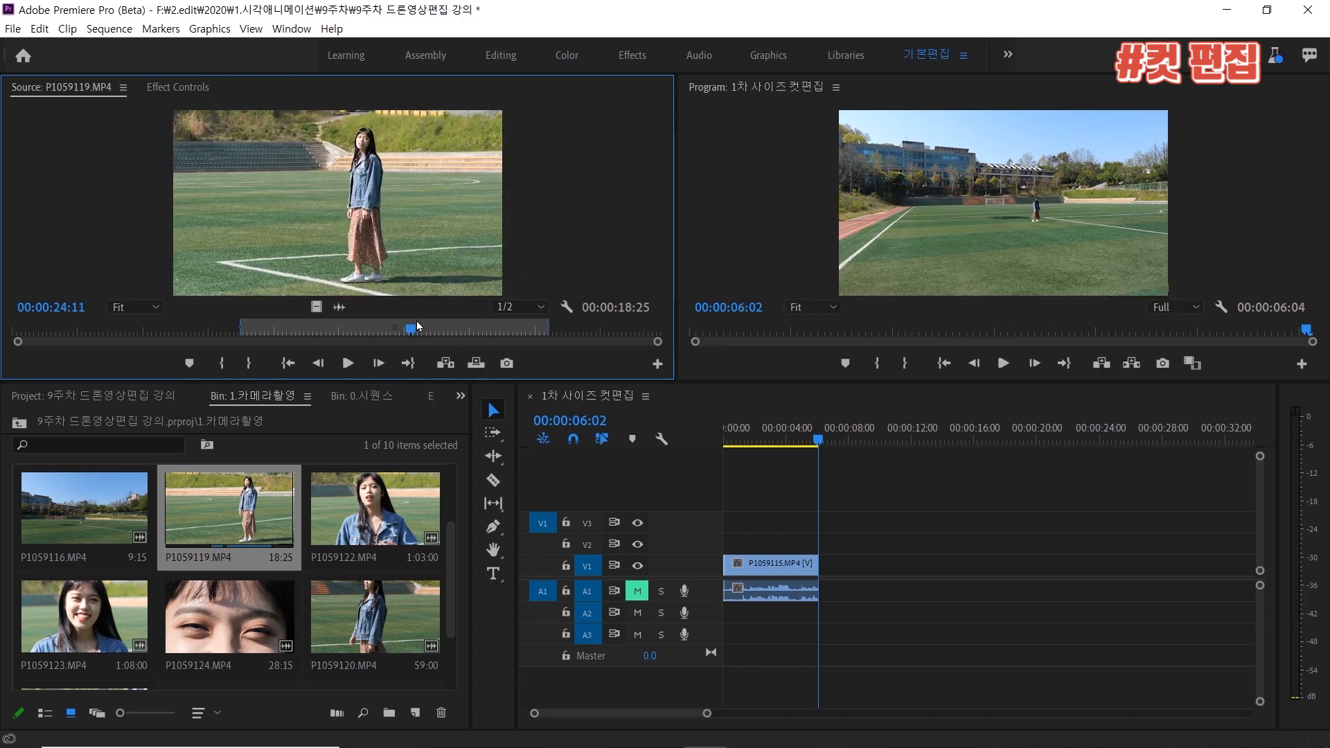
key("i")
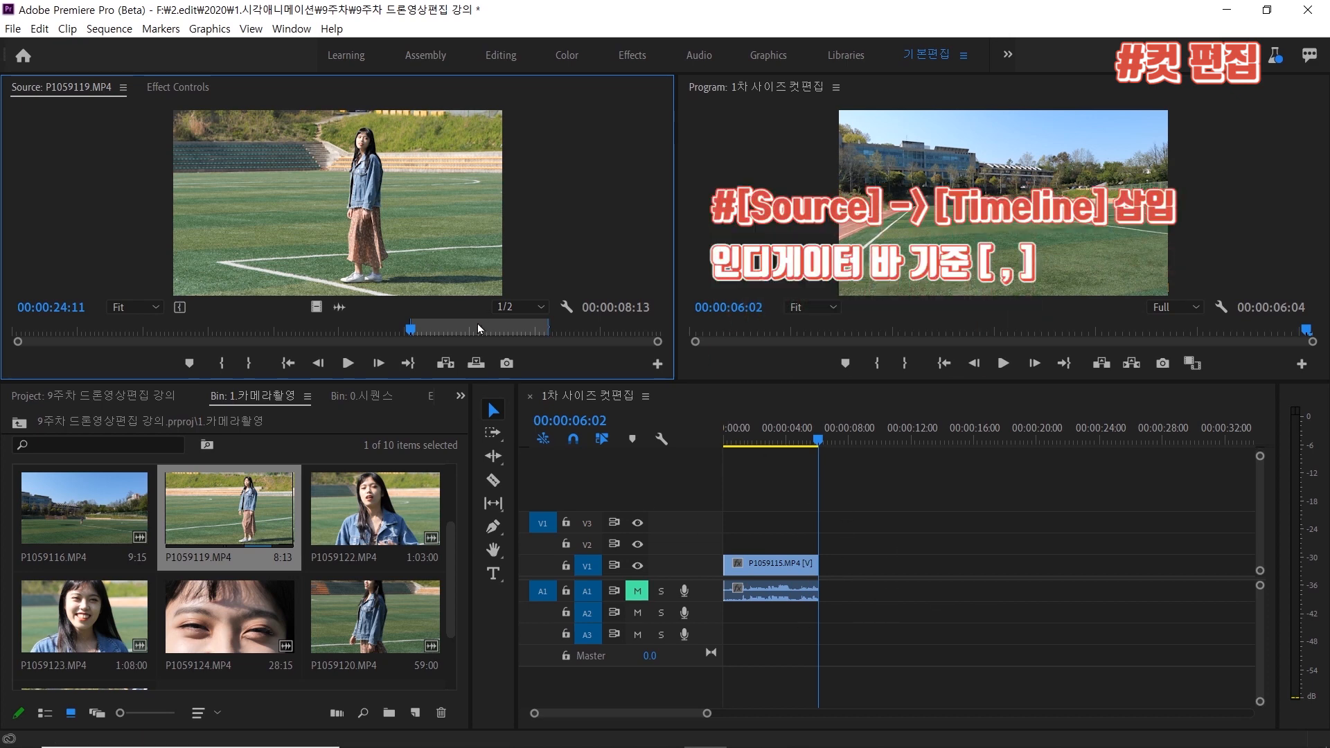
key("comma")
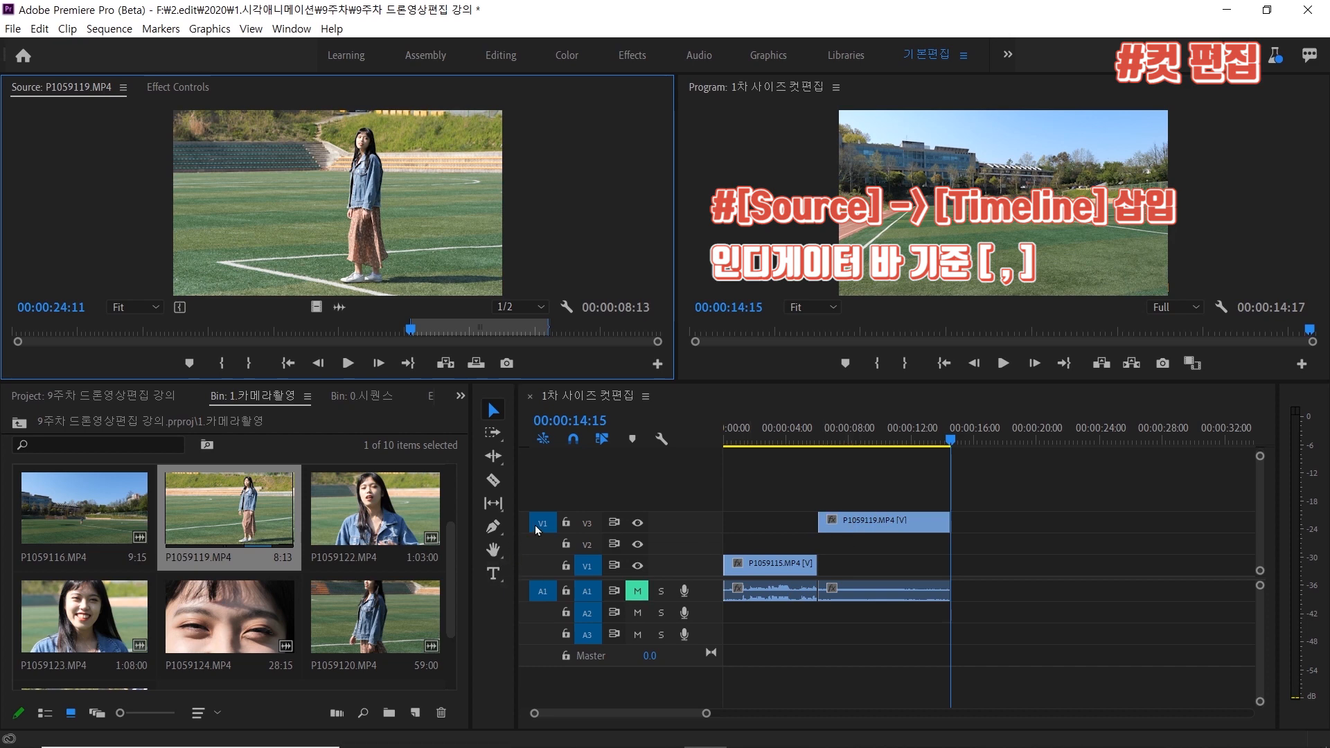
Move the inserted P1059119.MP4 clip from V3 down to V1 and route the source video to track V1.
left_click_drag(893, 521, 905, 570)
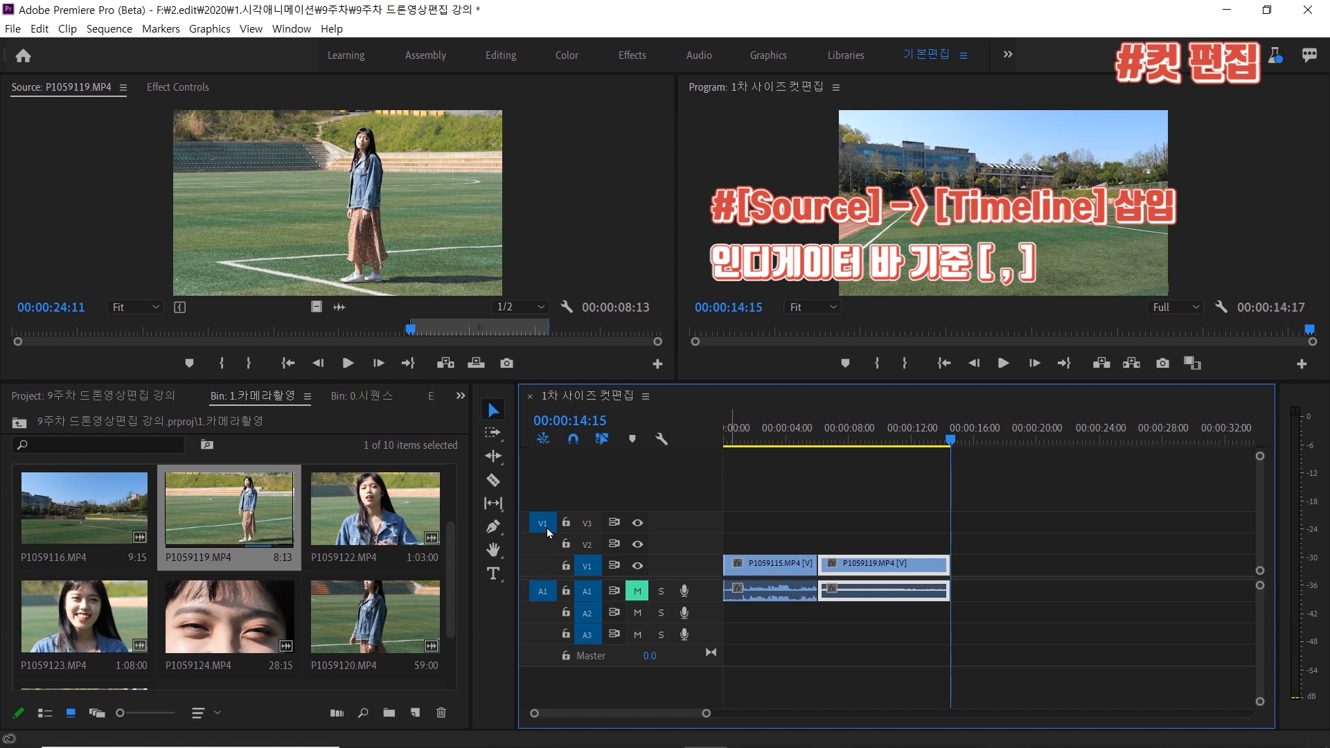
left_click(554, 562)
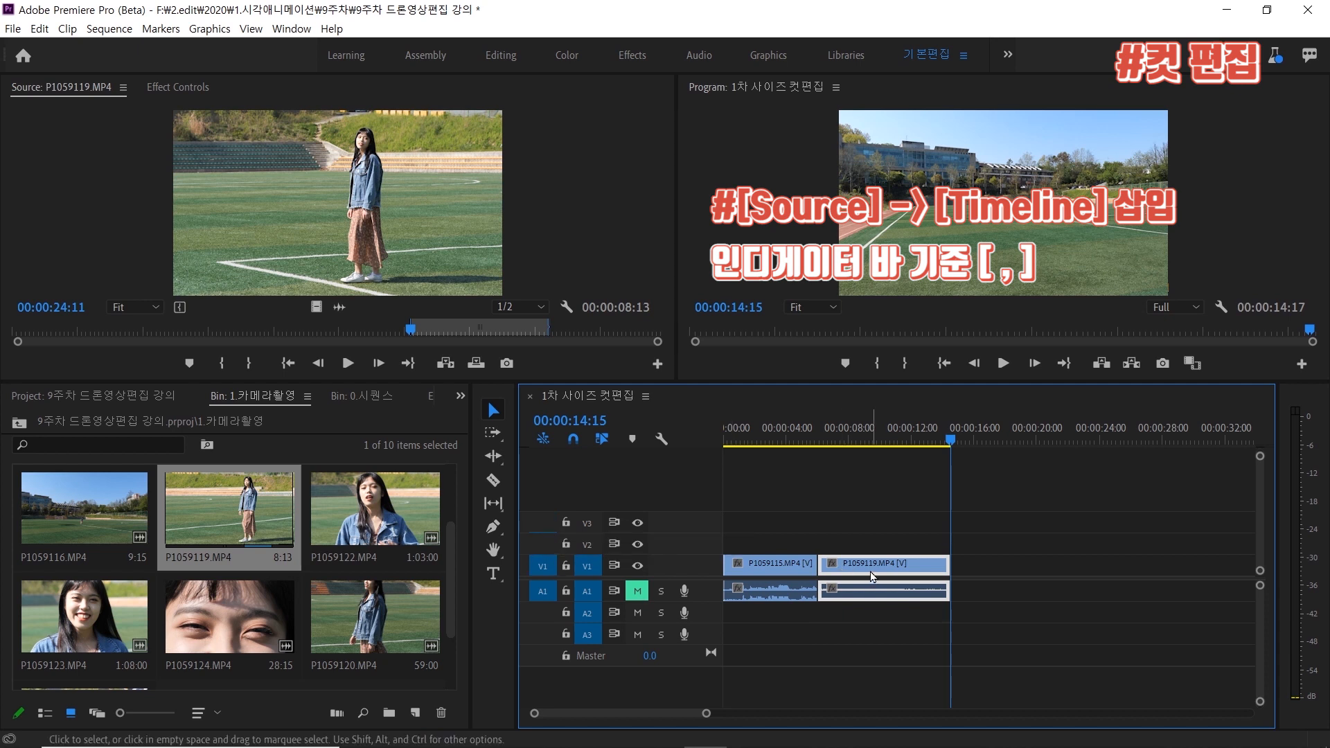
Delete the P1059119.MP4 clip, insert the marked range again on V1 at 00:00:06:02 and play the cut.
key("Delete")
key("Up")
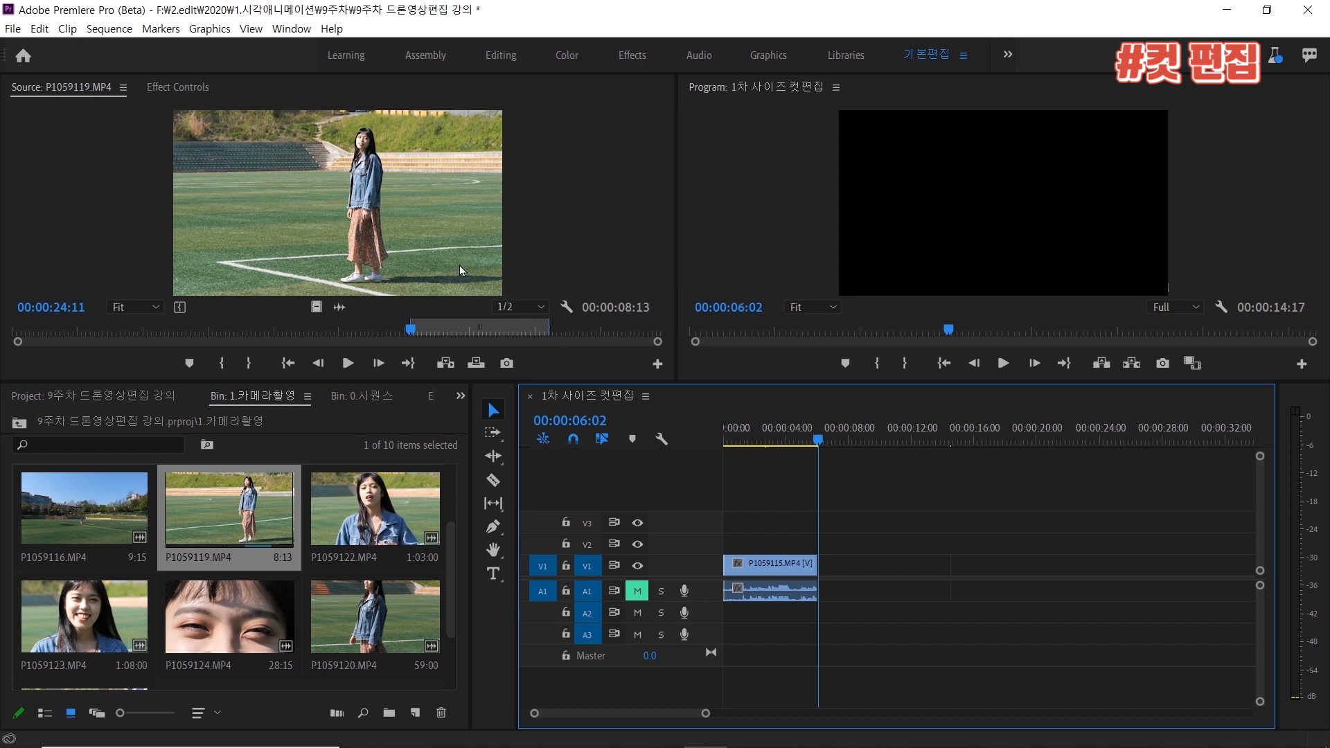
key(".")
left_click(802, 433)
key("space")
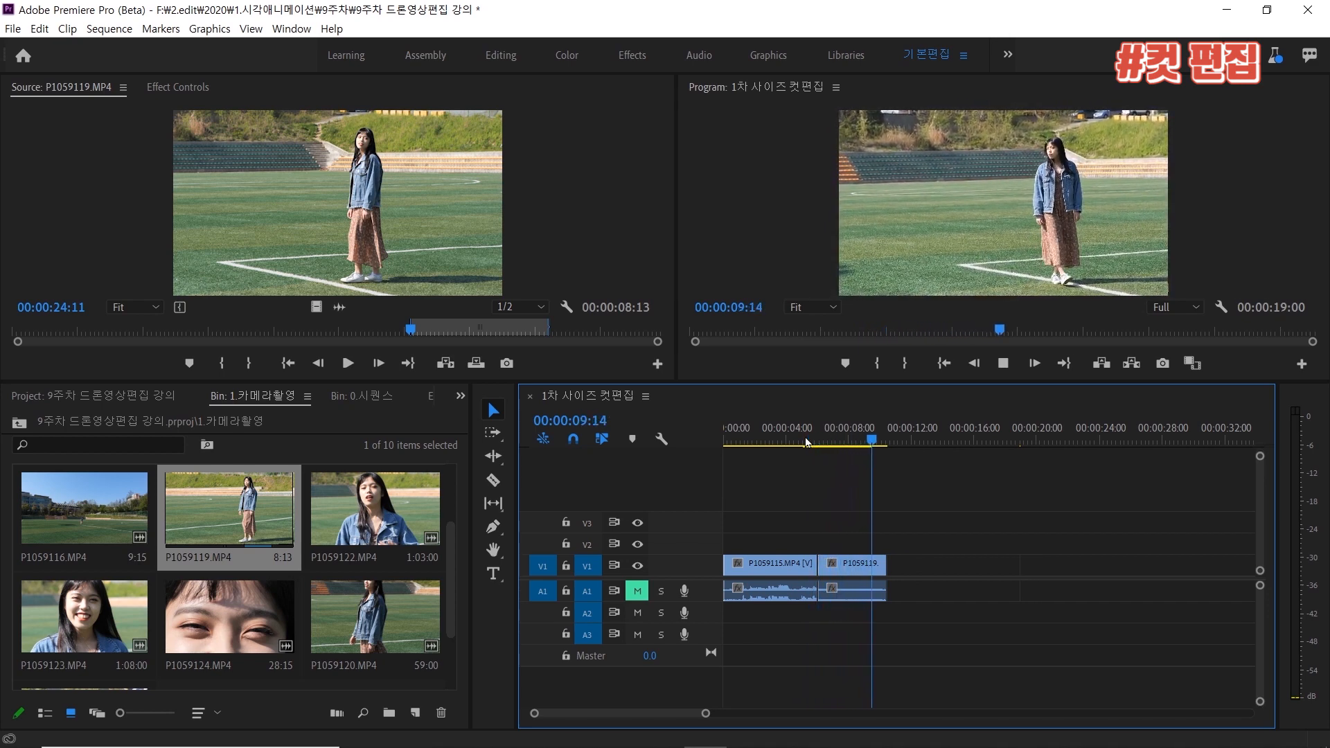
Delete the tiny leftover clip fragment just before 00:00:19:00 on the timeline.
left_click_drag(1019, 427, 1016, 407)
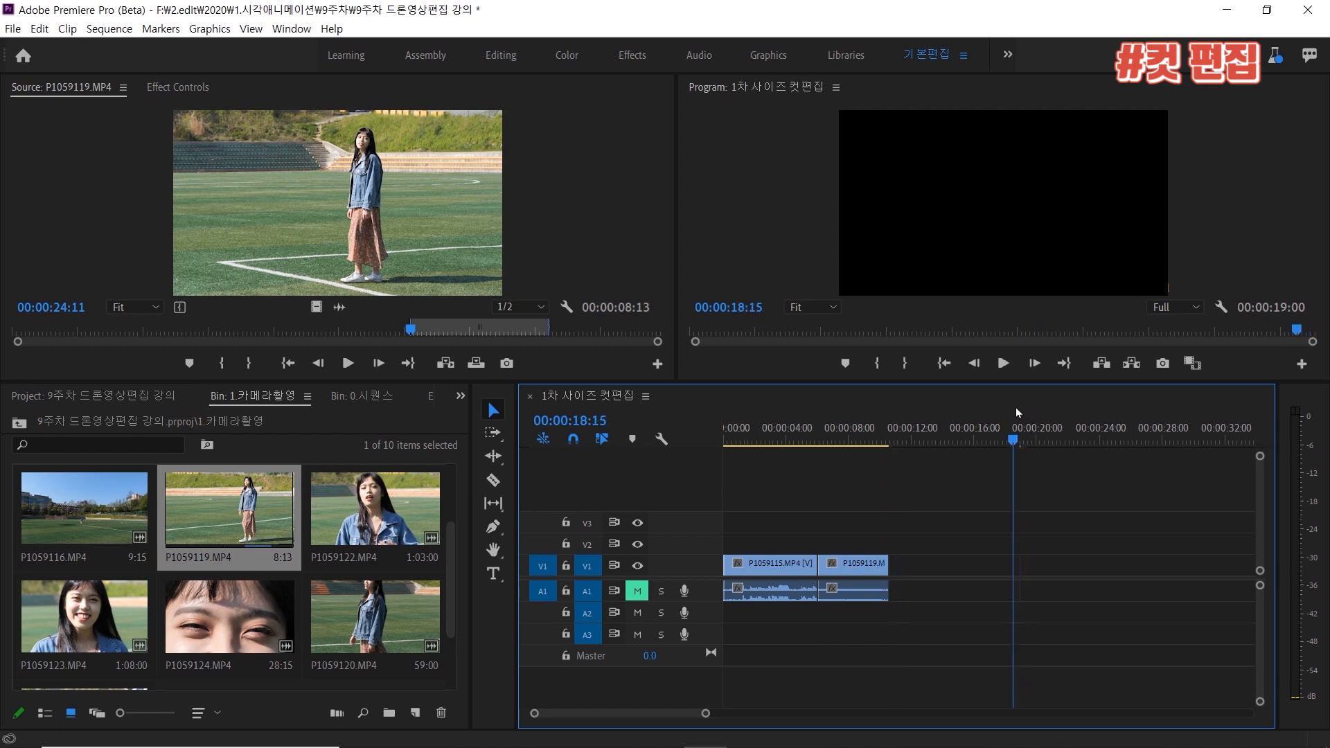
key("equal")
key("equal")
key("equal")
key("equal")
key("equal")
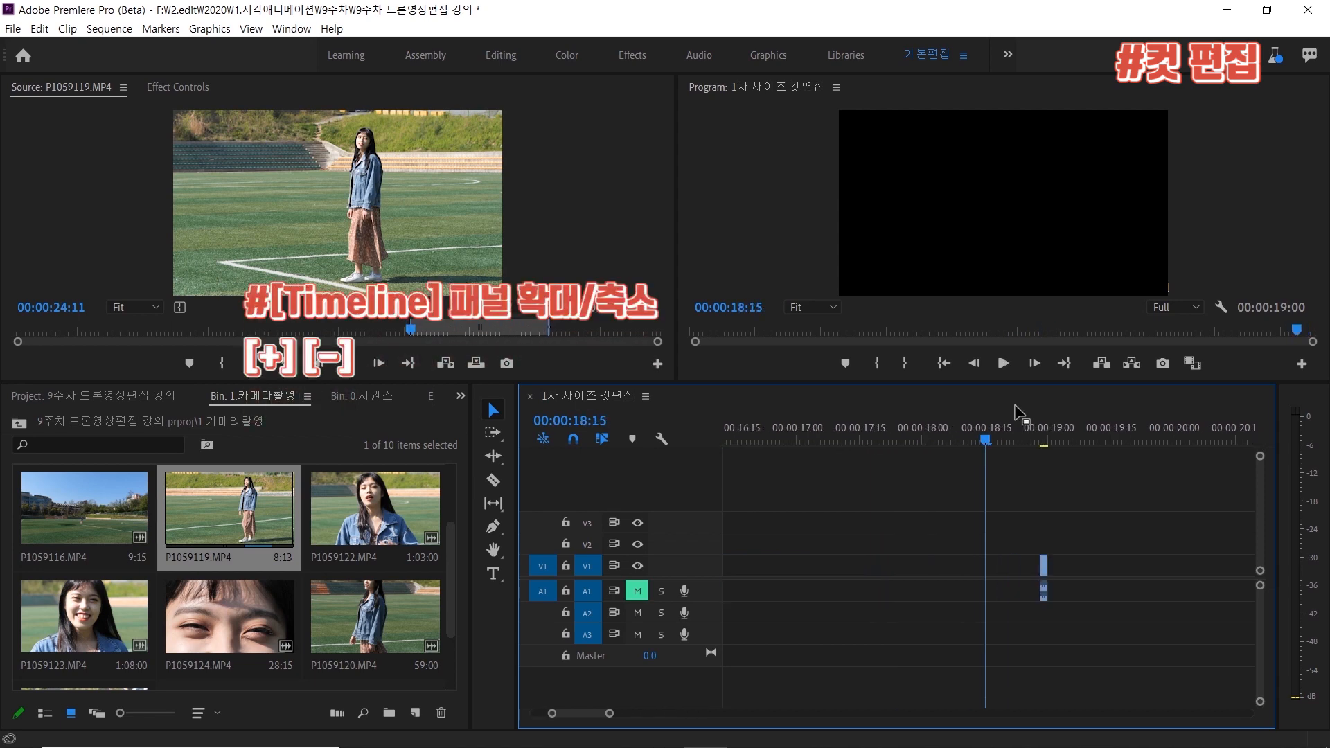
left_click(1112, 431)
key("Left")
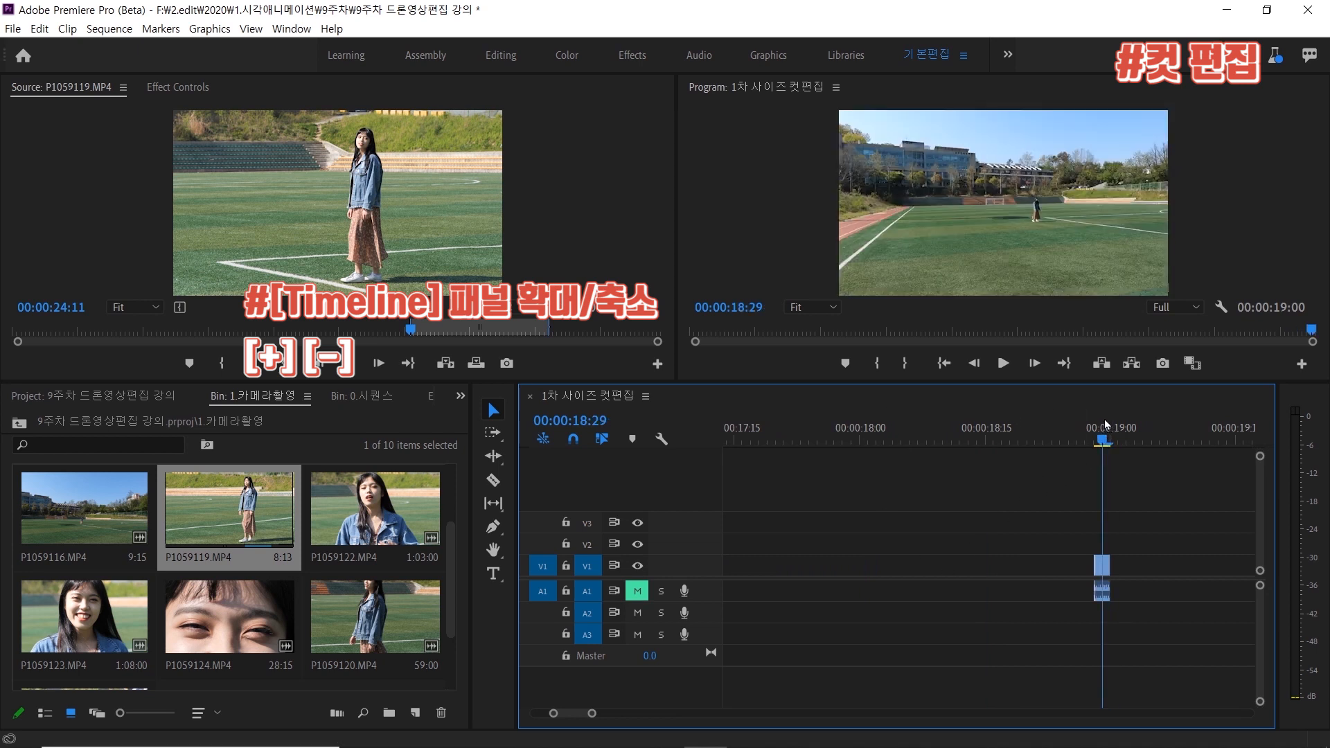
key("equal")
key("equal")
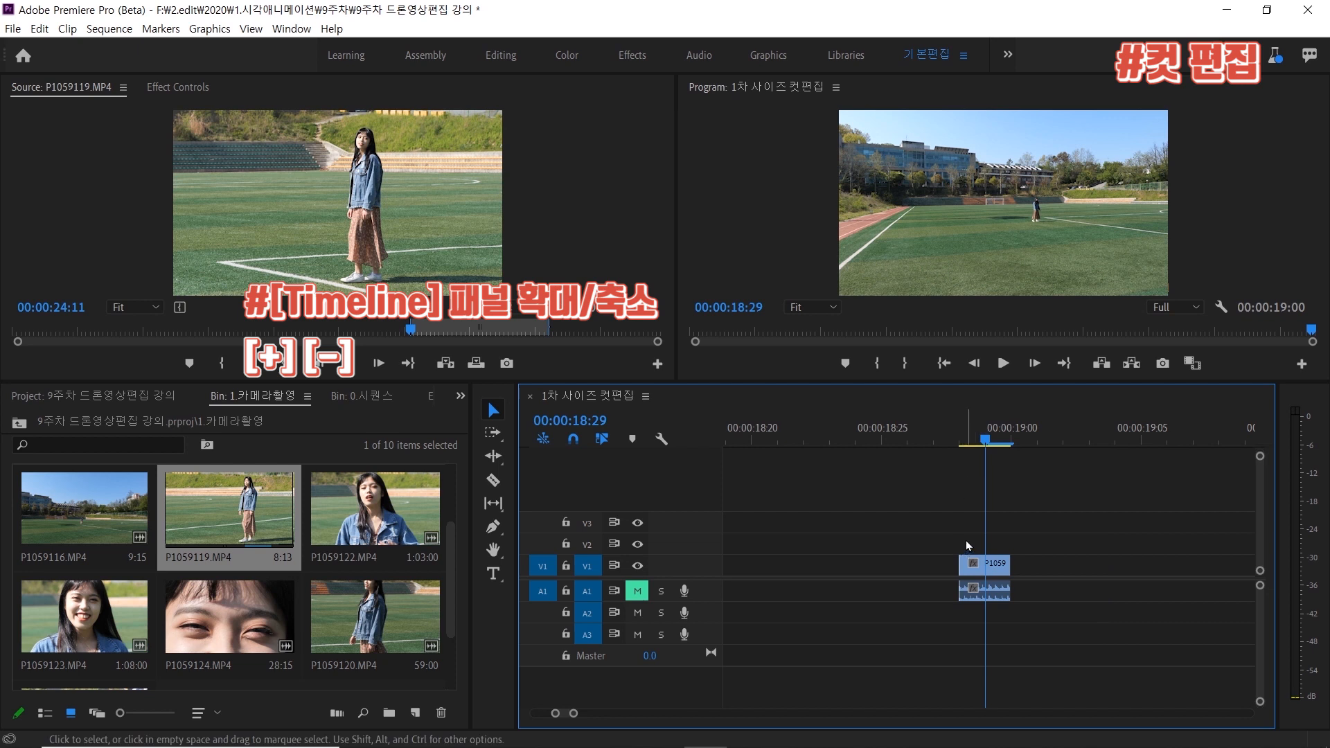
key("minus")
key("minus")
key("equal")
key("equal")
key("minus")
key("minus")
key("equal")
key("minus")
key("minus")
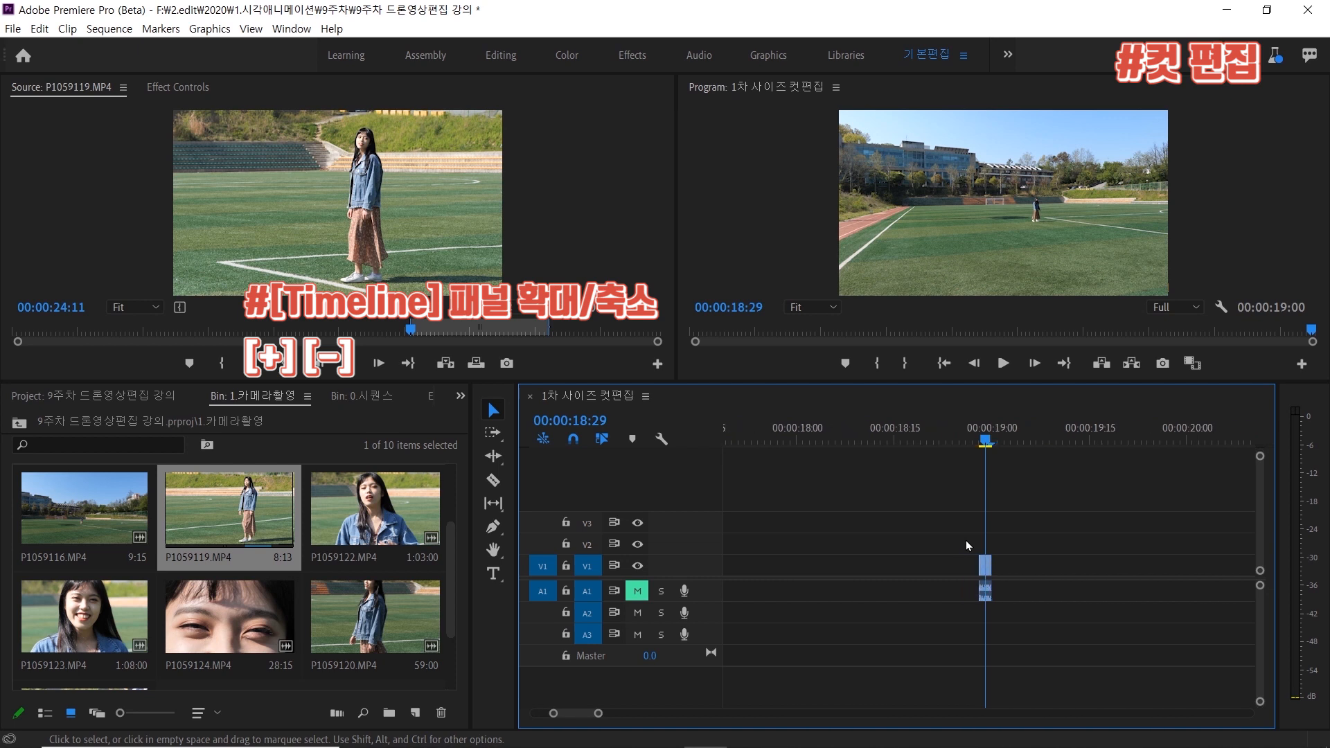
key("equal")
key("equal")
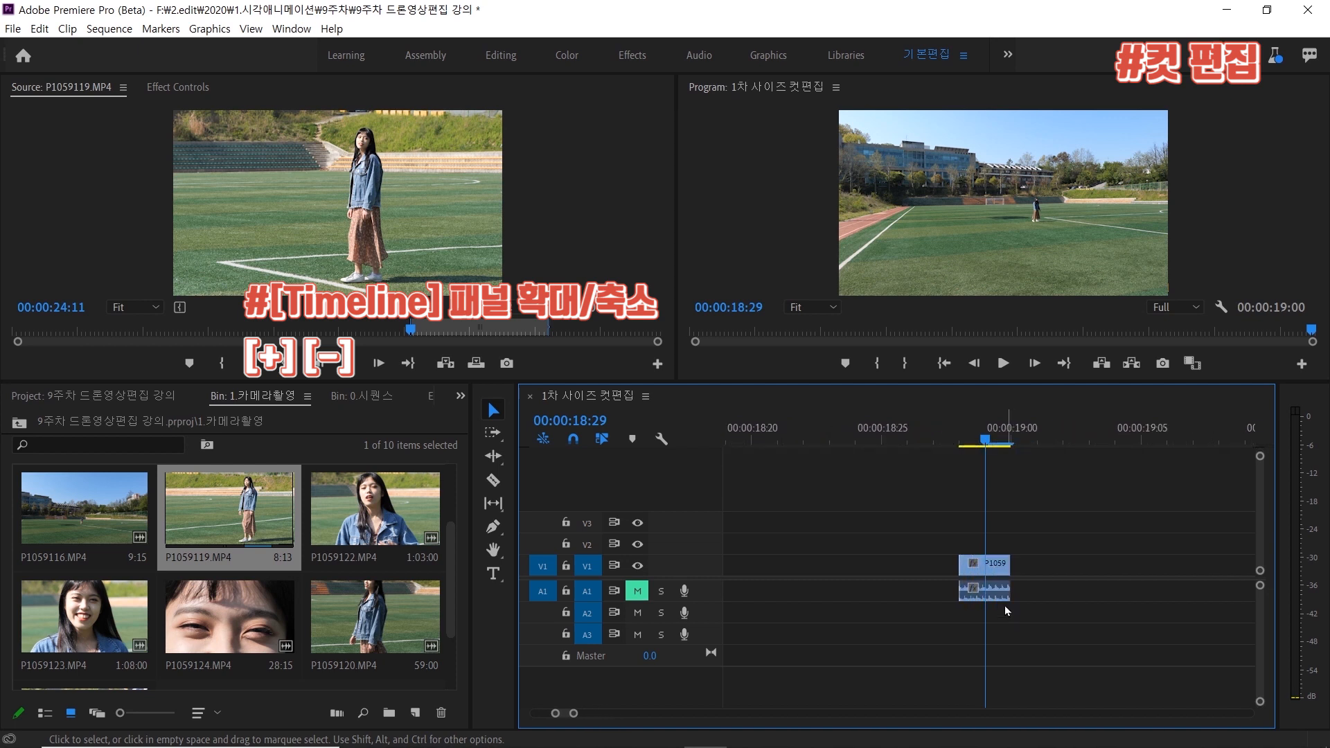
left_click(989, 573)
key("Delete")
Position the playhead at the end of the P1059119.MP4 clip, at 00:00:10:18.
left_click(950, 439)
key("minus")
key("minus")
key("minus")
key("minus")
key("minus")
key("minus")
key("minus")
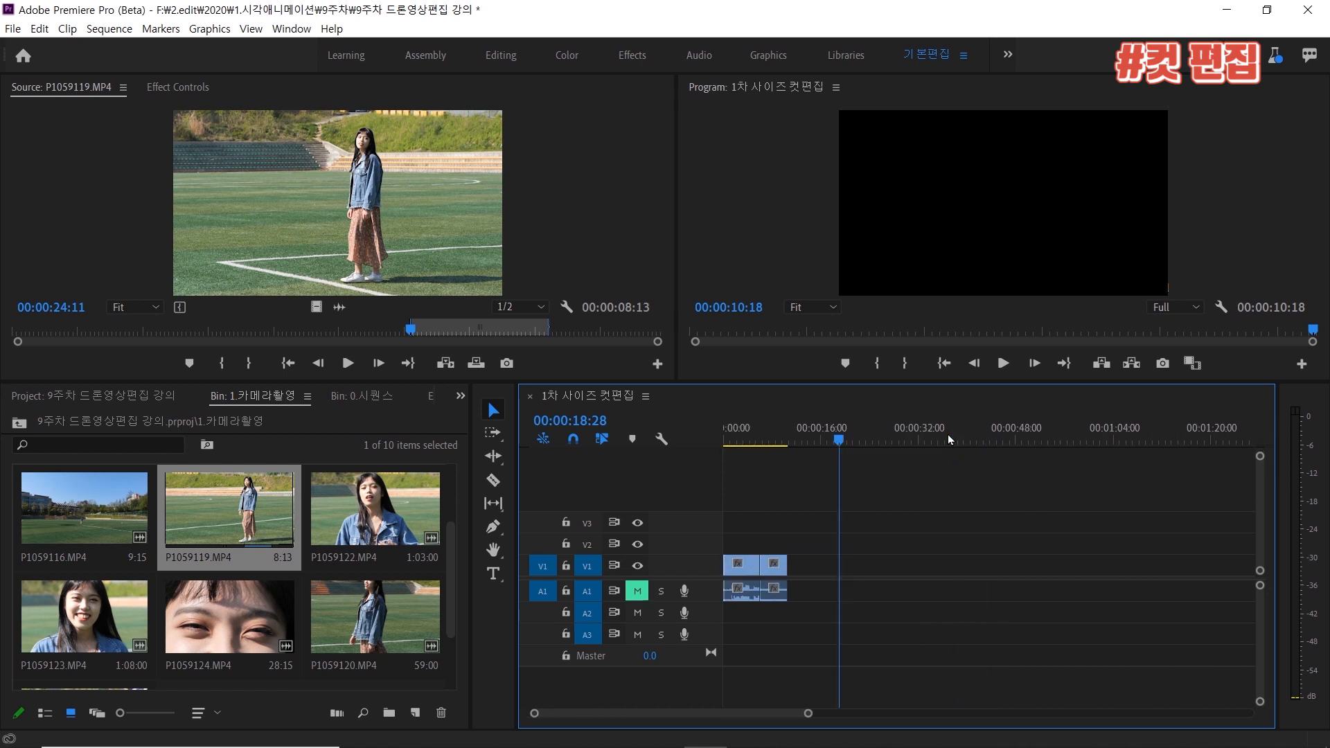
key("equal")
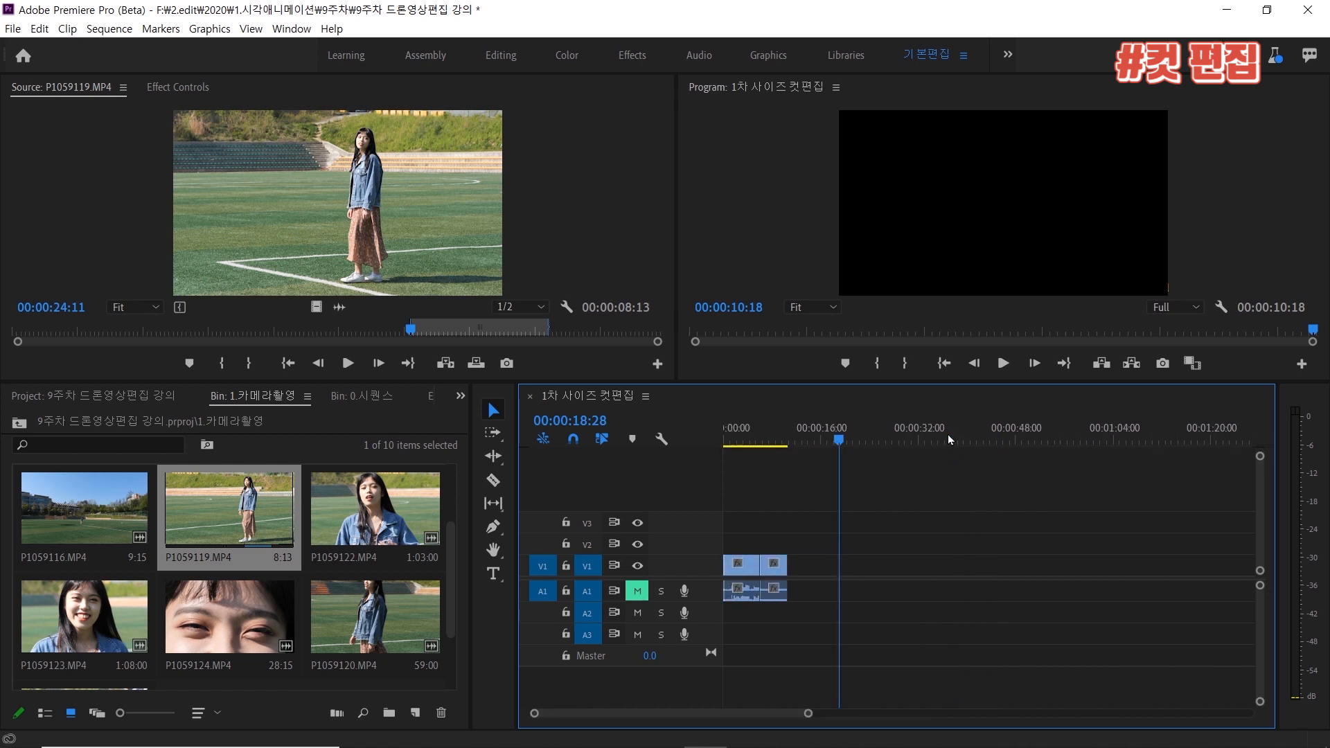
key("Up")
key("equal")
key("equal")
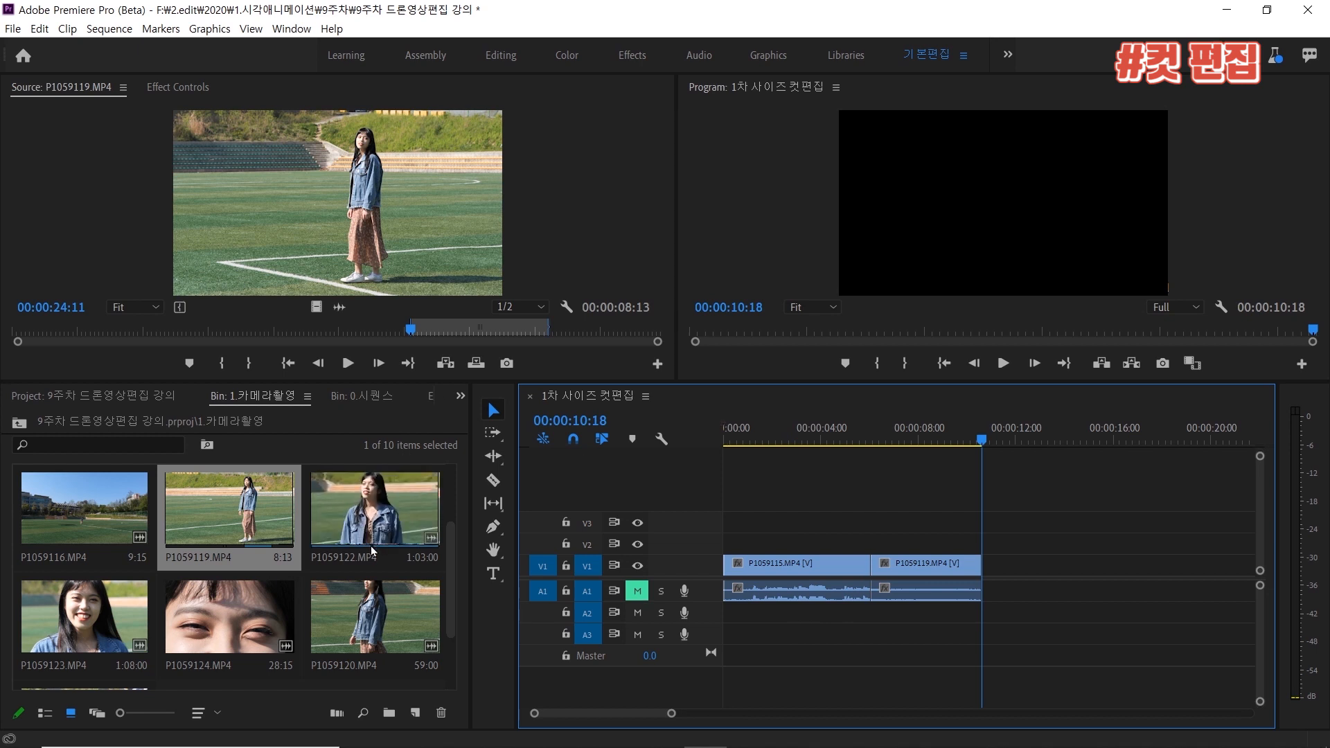
Mark a range of P1059120.MP4 ending at 00:00:33:14 and insert it at 00:00:10:18 in the sequence.
scroll(374, 554, "up", 1)
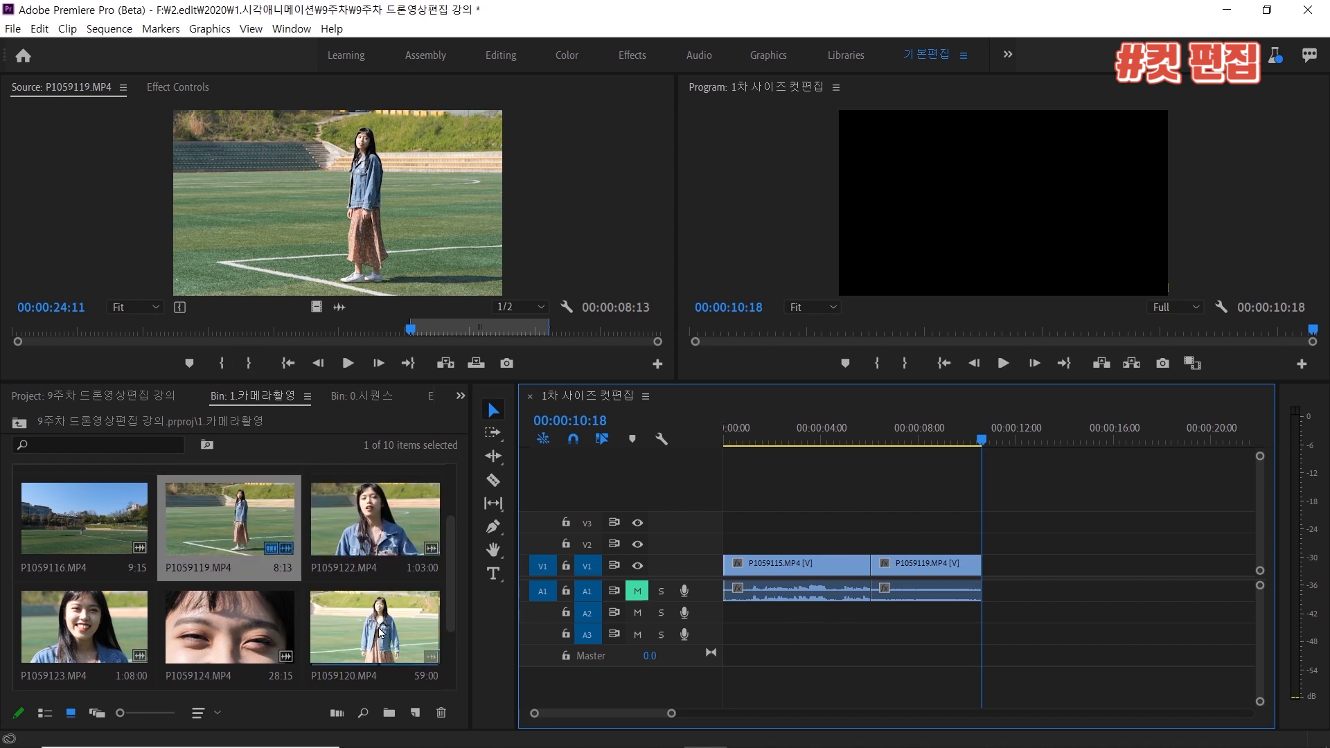
scroll(380, 632, "down", 3)
left_click(368, 524)
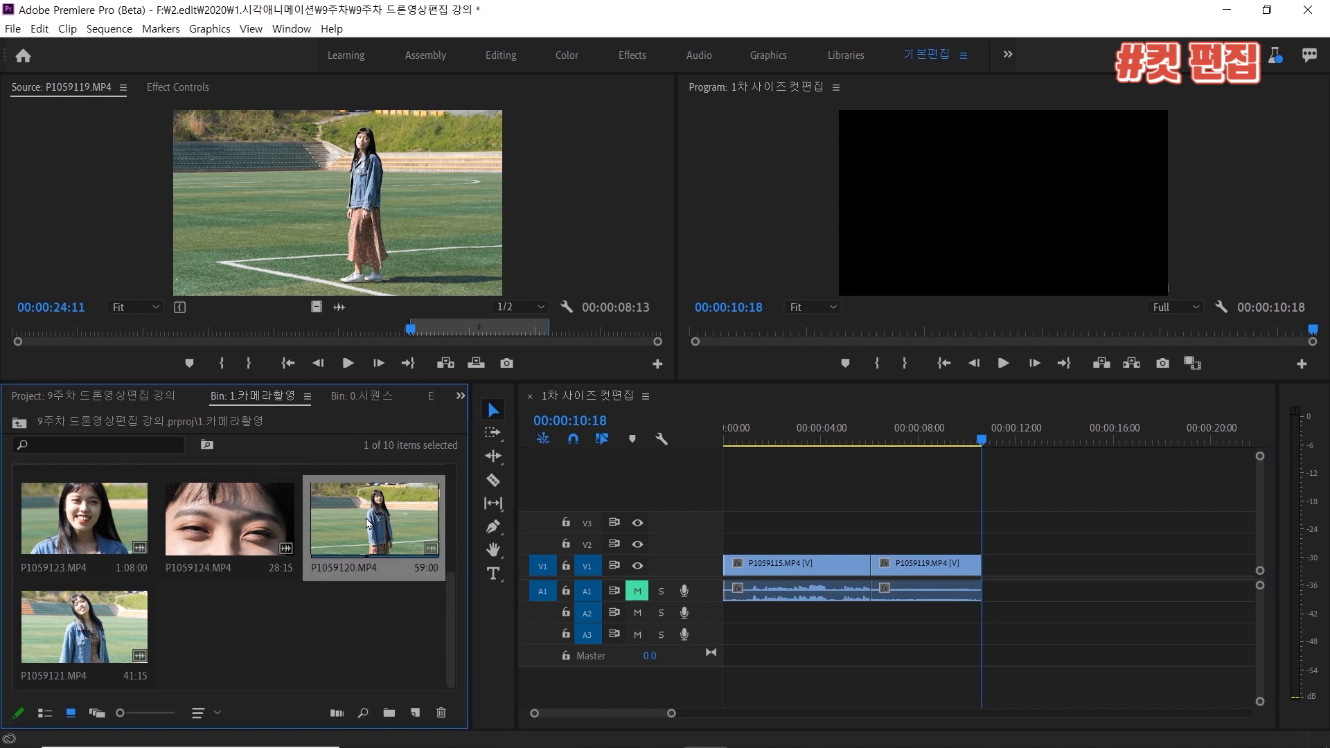
double_click(368, 524)
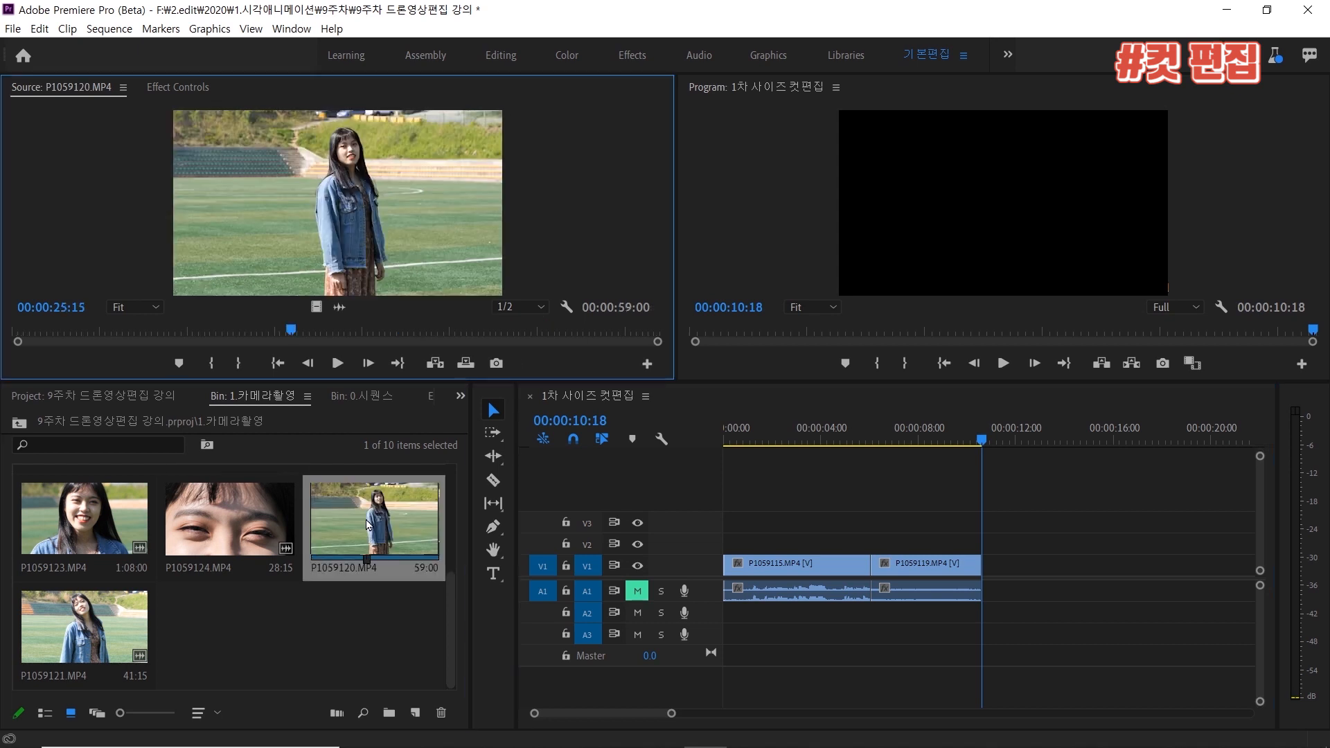
key("i")
key("space")
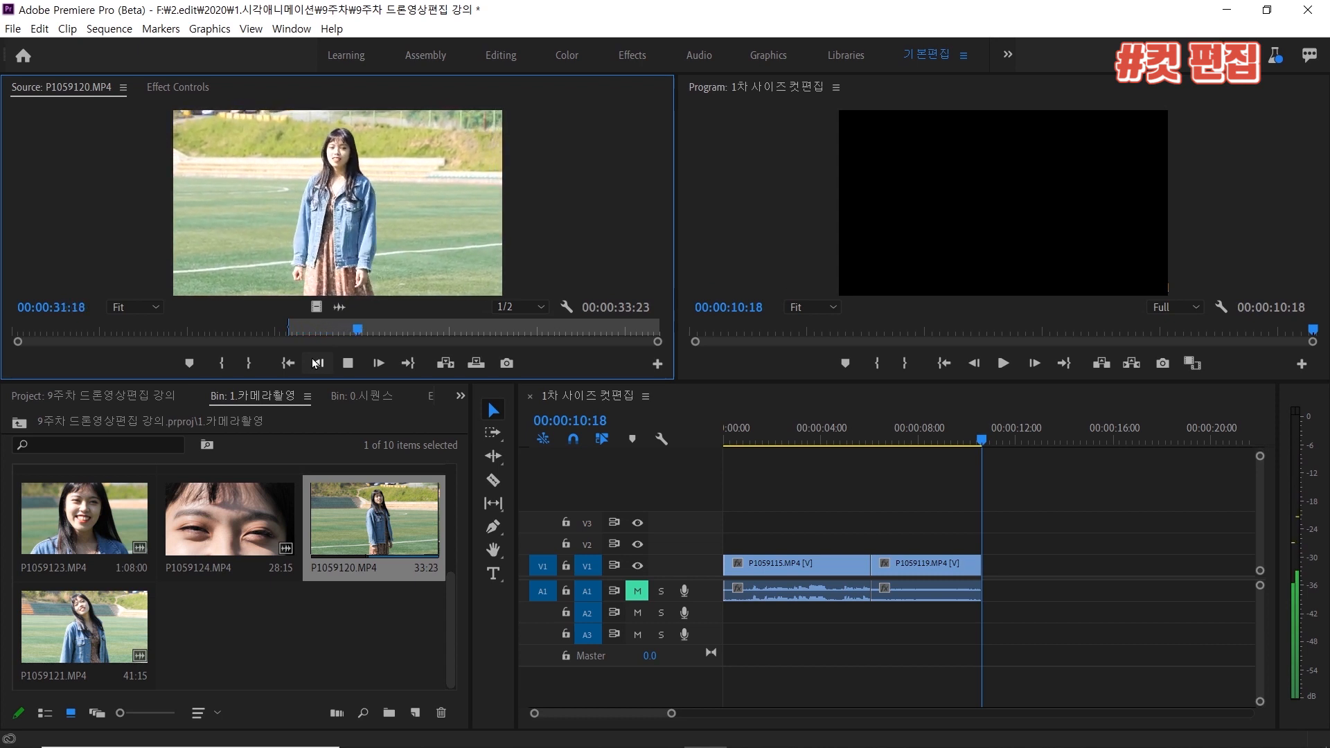
key("space")
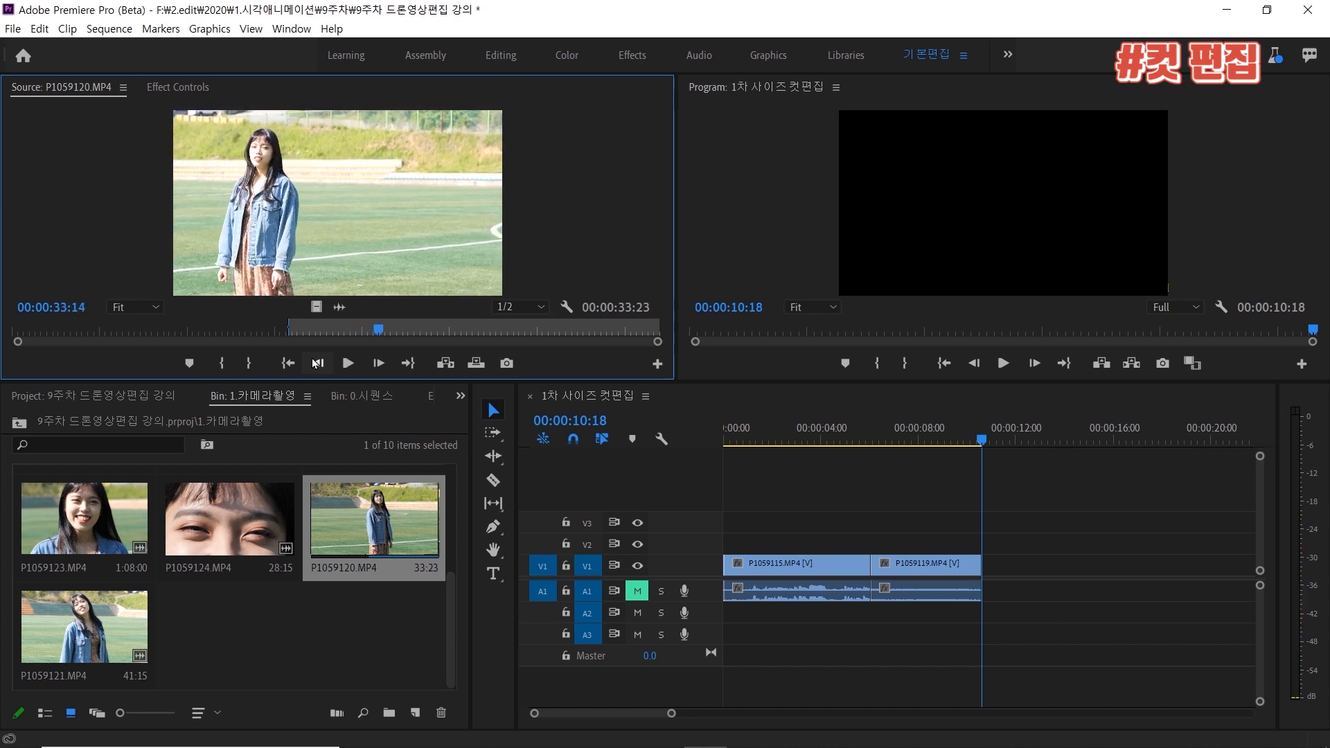
key("o")
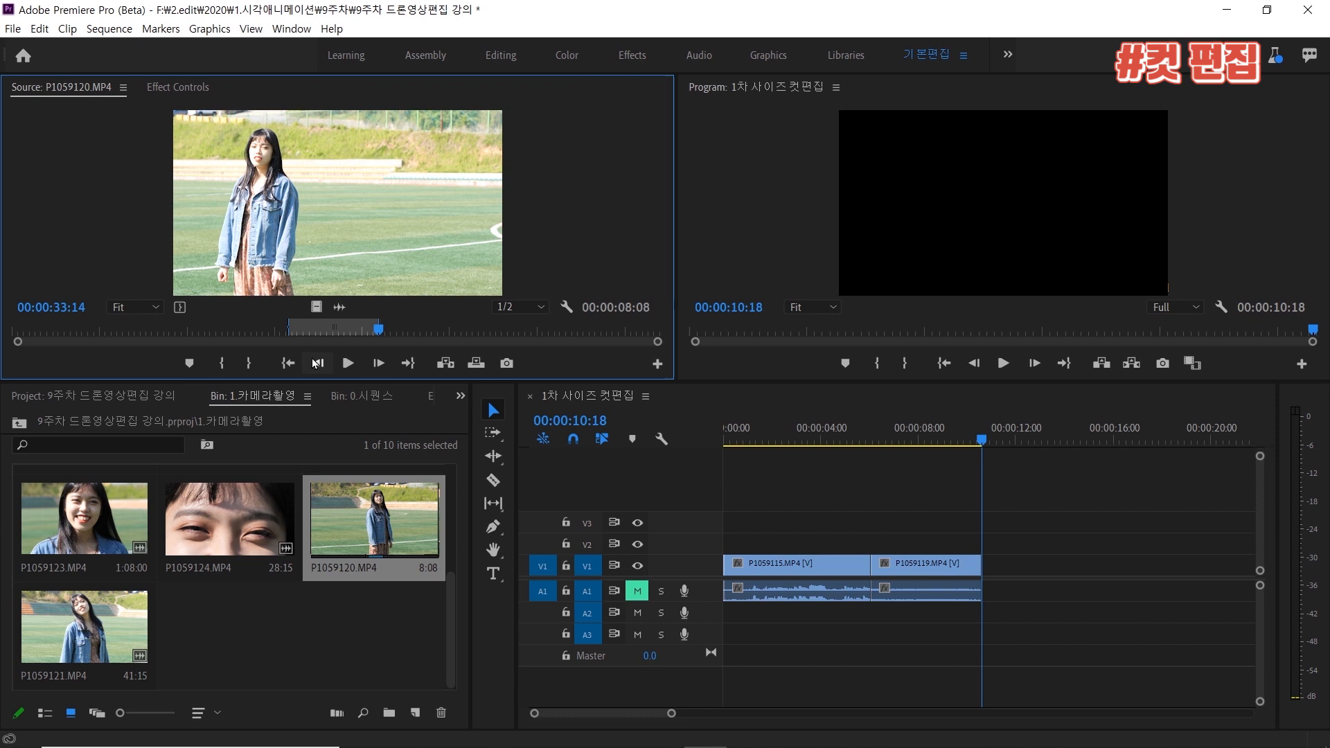
key("comma")
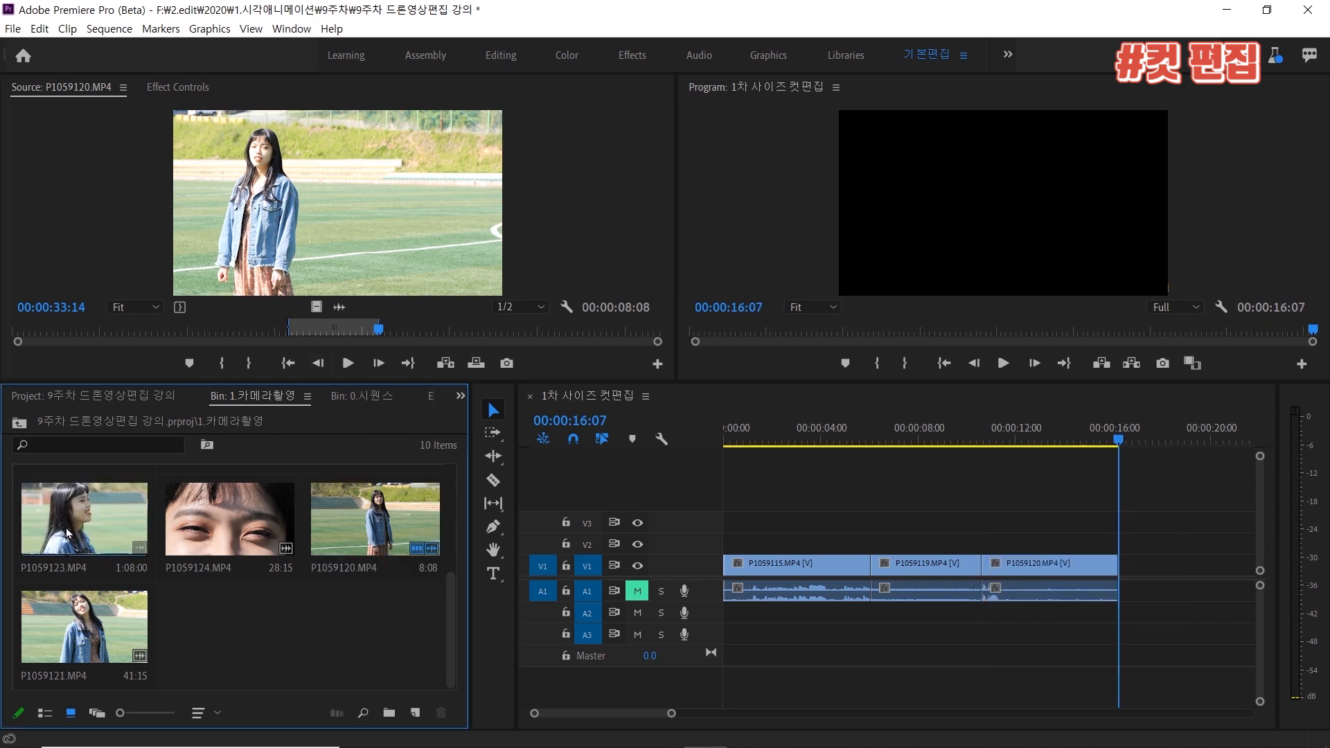
Load P1059123.MP4 in the source monitor, step back frame by frame to 00:00:32:25 and mark the In point.
double_click(66, 530)
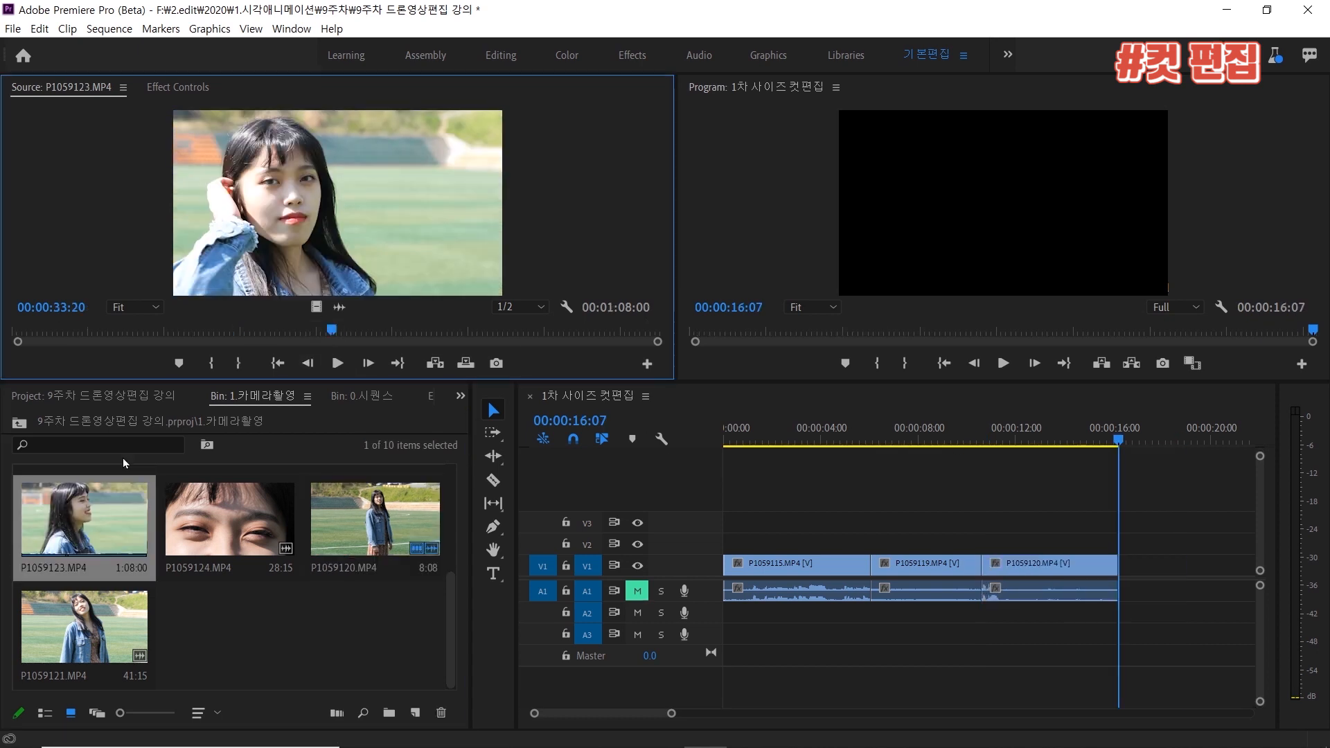
key("Left")
key("Left")
key("Left")
key("Left")
key("Left")
key("Left")
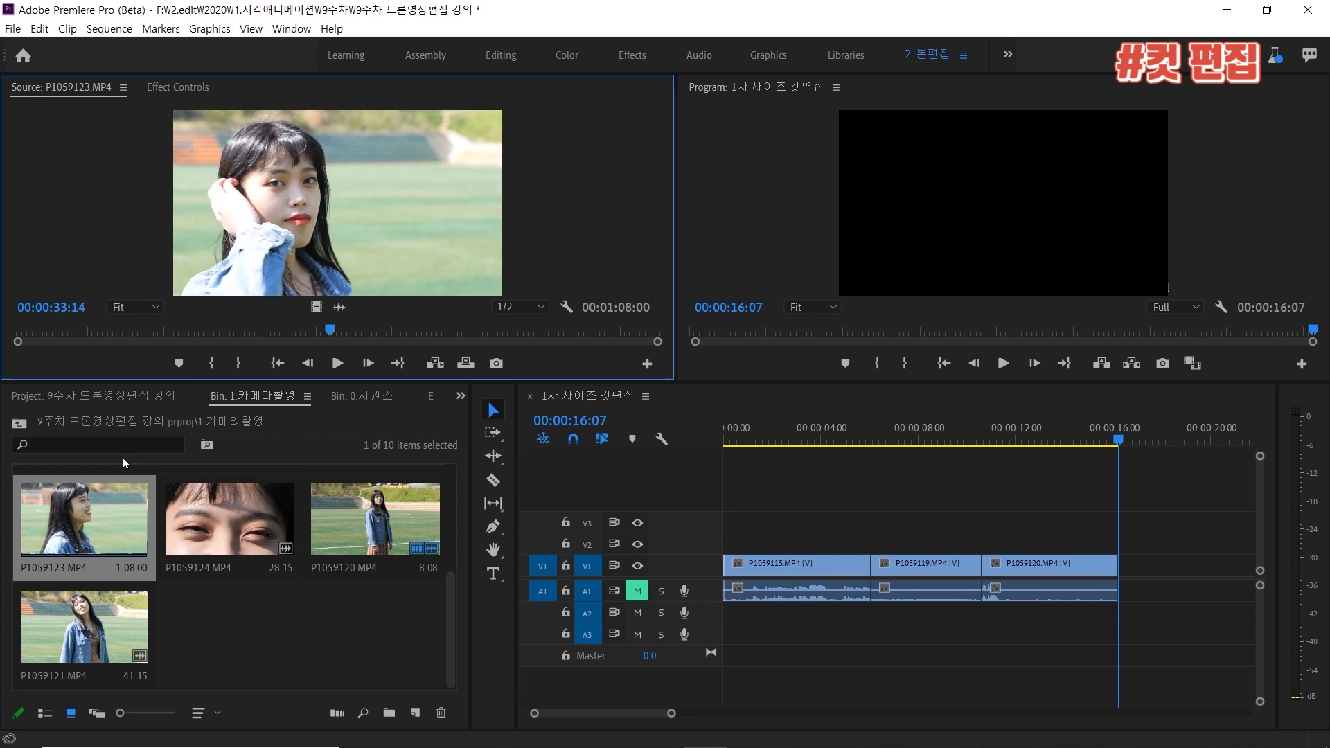
key("Left")
key("Left")
key("Left")
key("Left")
key("Left")
key("Left")
key("Left")
key("Left")
key("Left")
key("Left")
key("Left")
key("Left")
key("Left")
key("Left")
key("Left")
key("Left")
key("Left")
key("Left")
key("Left")
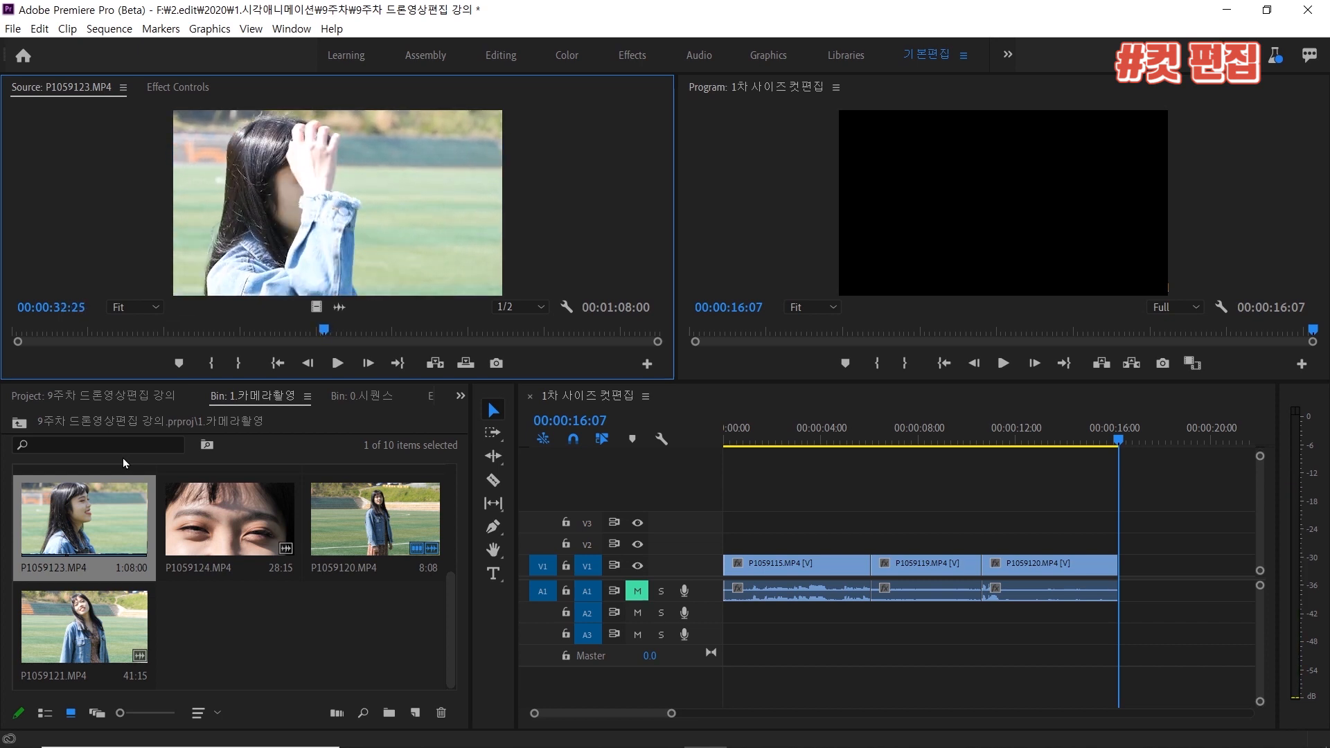
key("i")
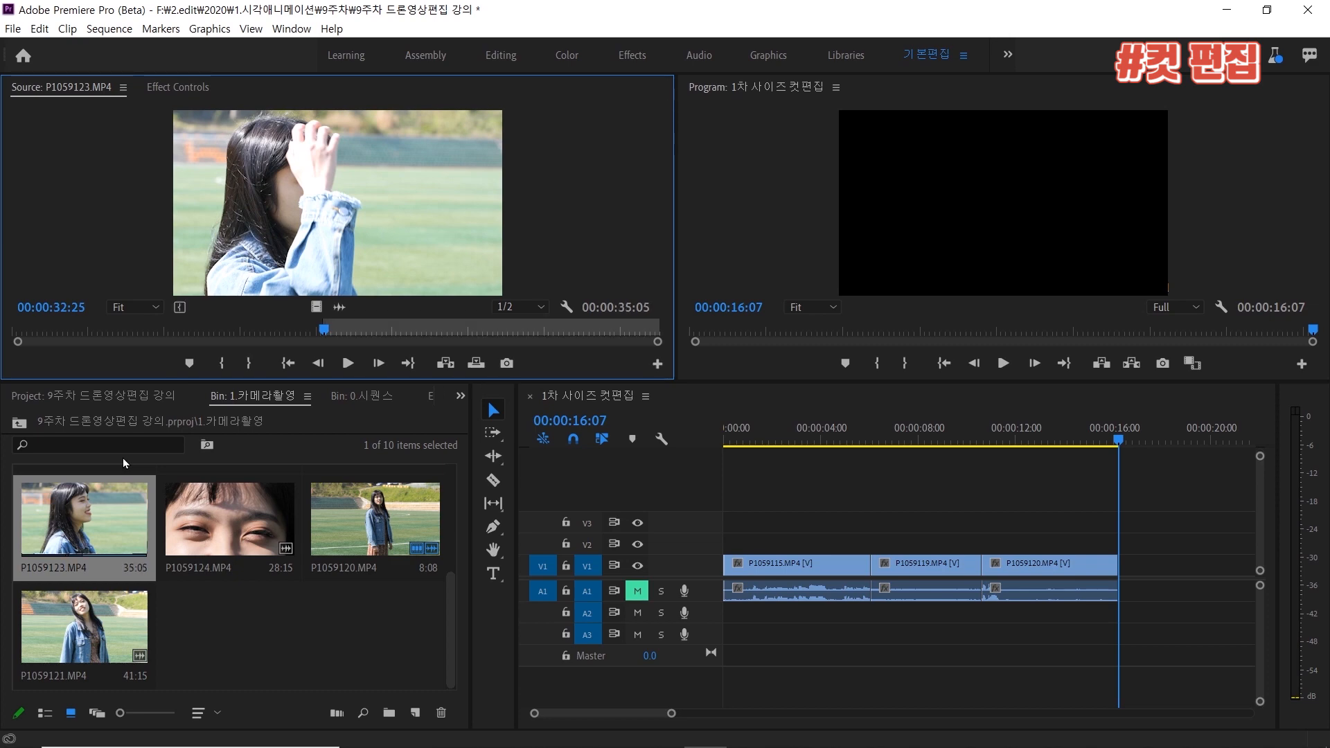
Play P1059123.MP4 to an end point, mark Out and insert the range at 00:00:16:07 in the sequence.
key("space")
key("space")
key("o")
key("comma")
Mark a short close-up range of P1059124.MP4 ending at 00:00:10:13 and add it to the sequence at 00:00:22:01.
double_click(238, 521)
key("space")
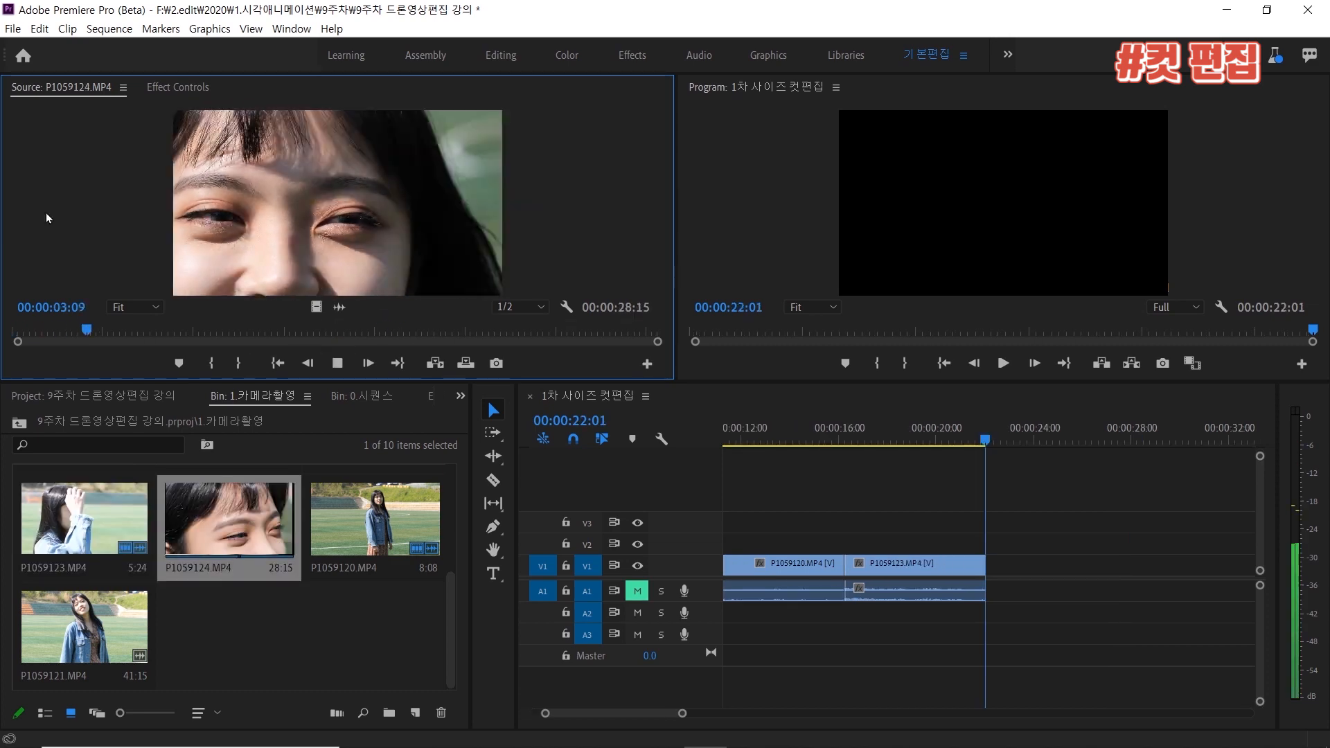
key("i")
key("space")
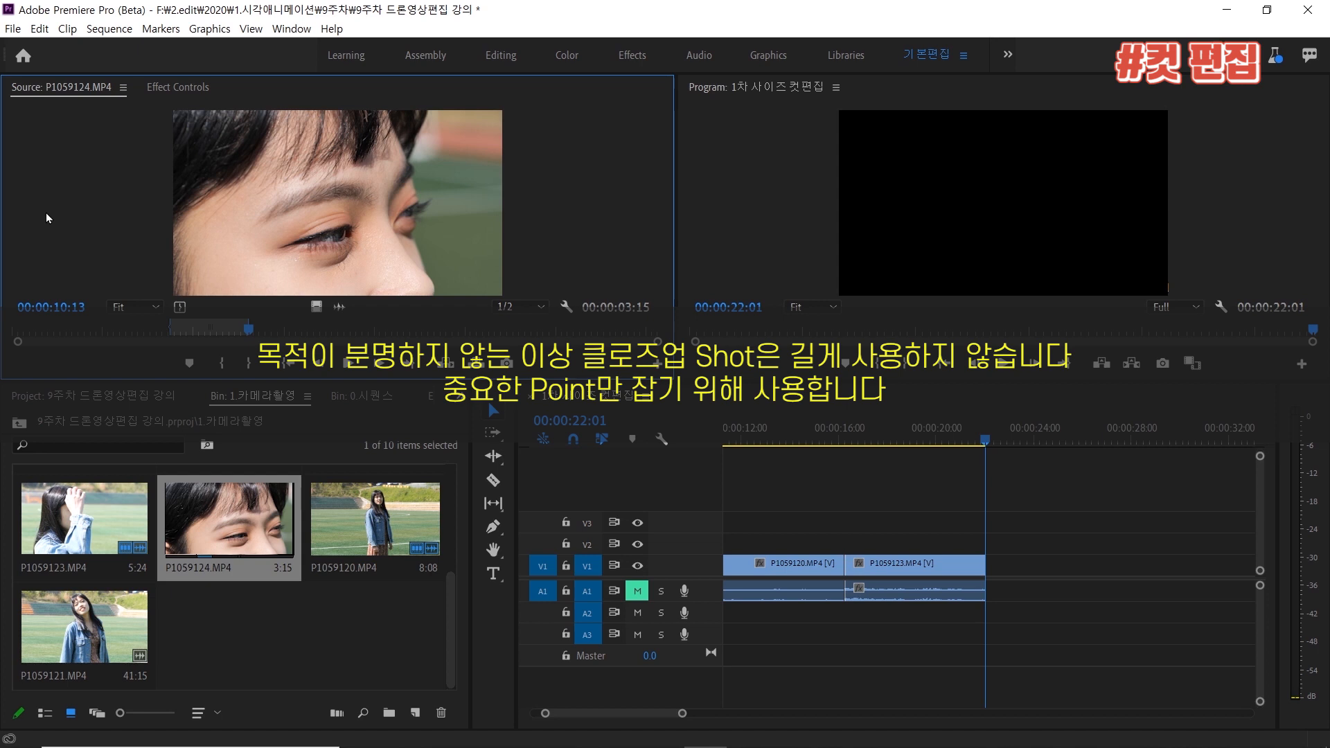
key("period")
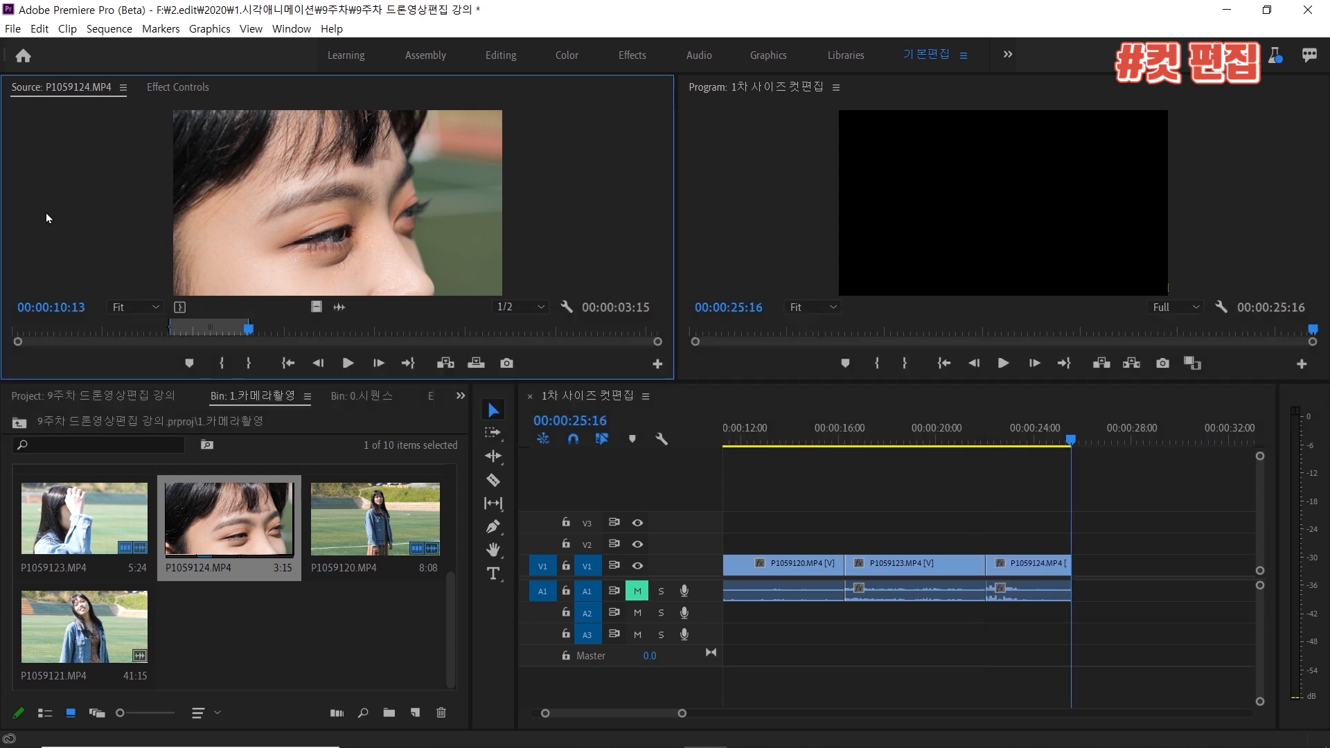
Open the media export settings for the sequence and choose the H.264 format with the Match Source - High bitrate preset.
left_click(871, 437)
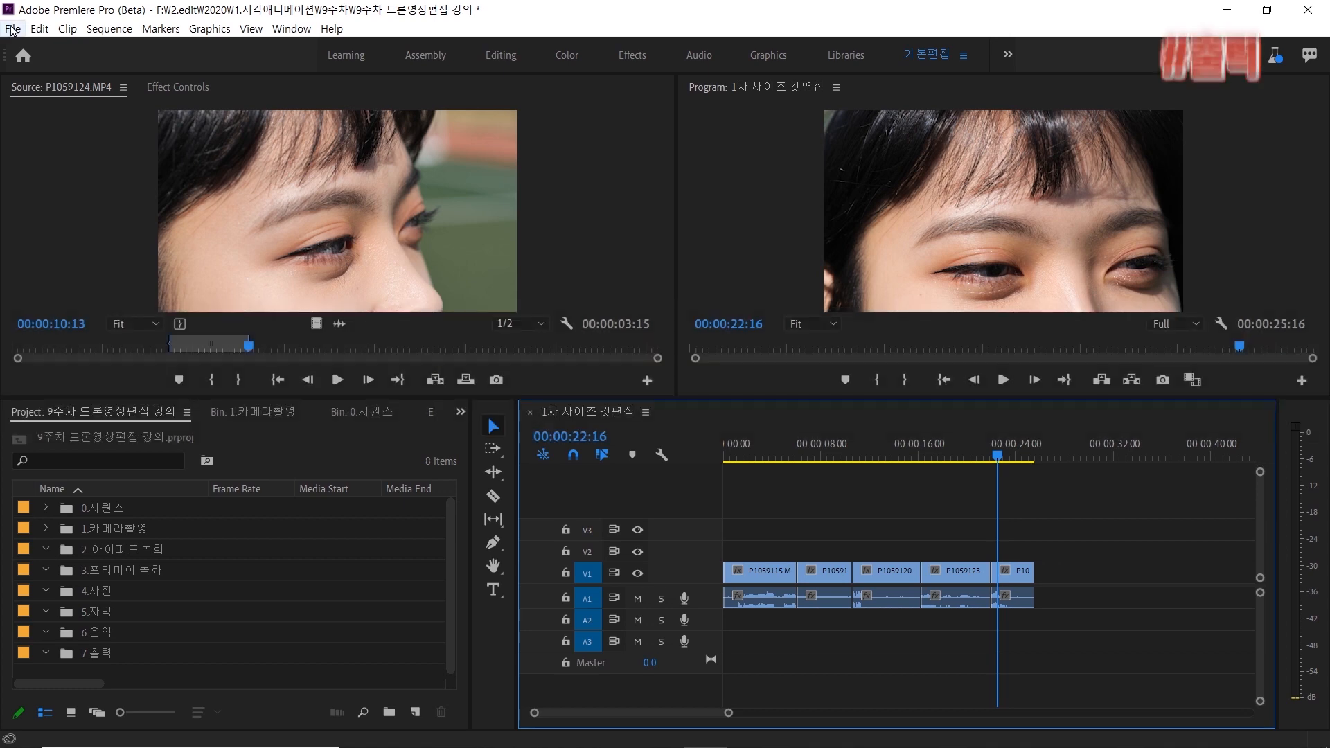
left_click(12, 29)
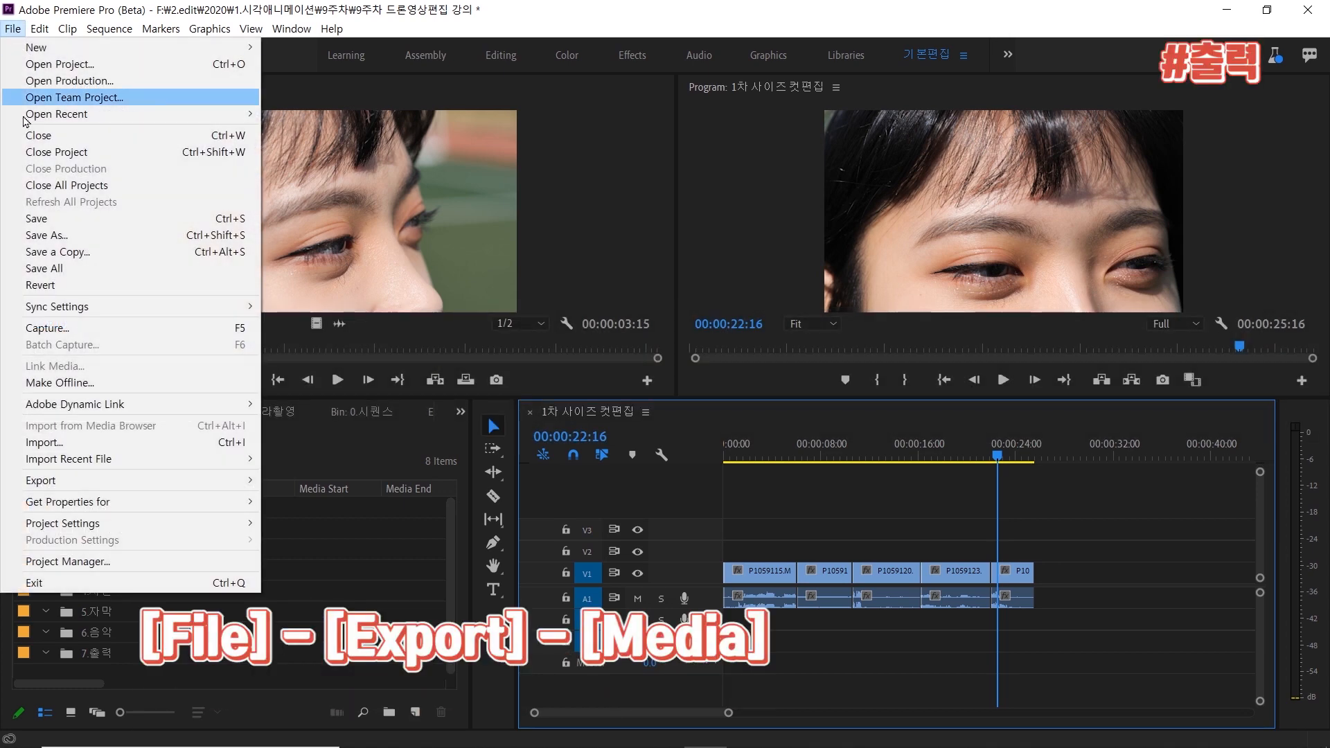
mouse_move(118, 491)
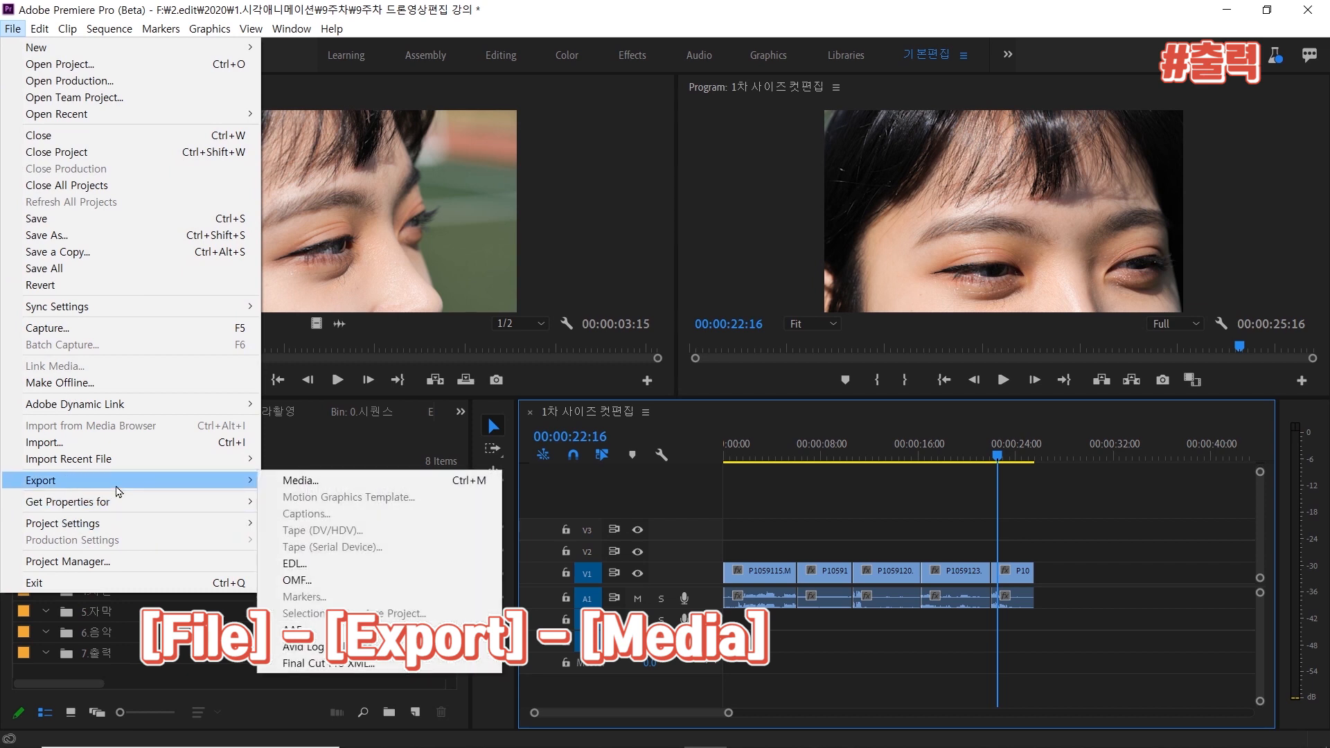
left_click(402, 486)
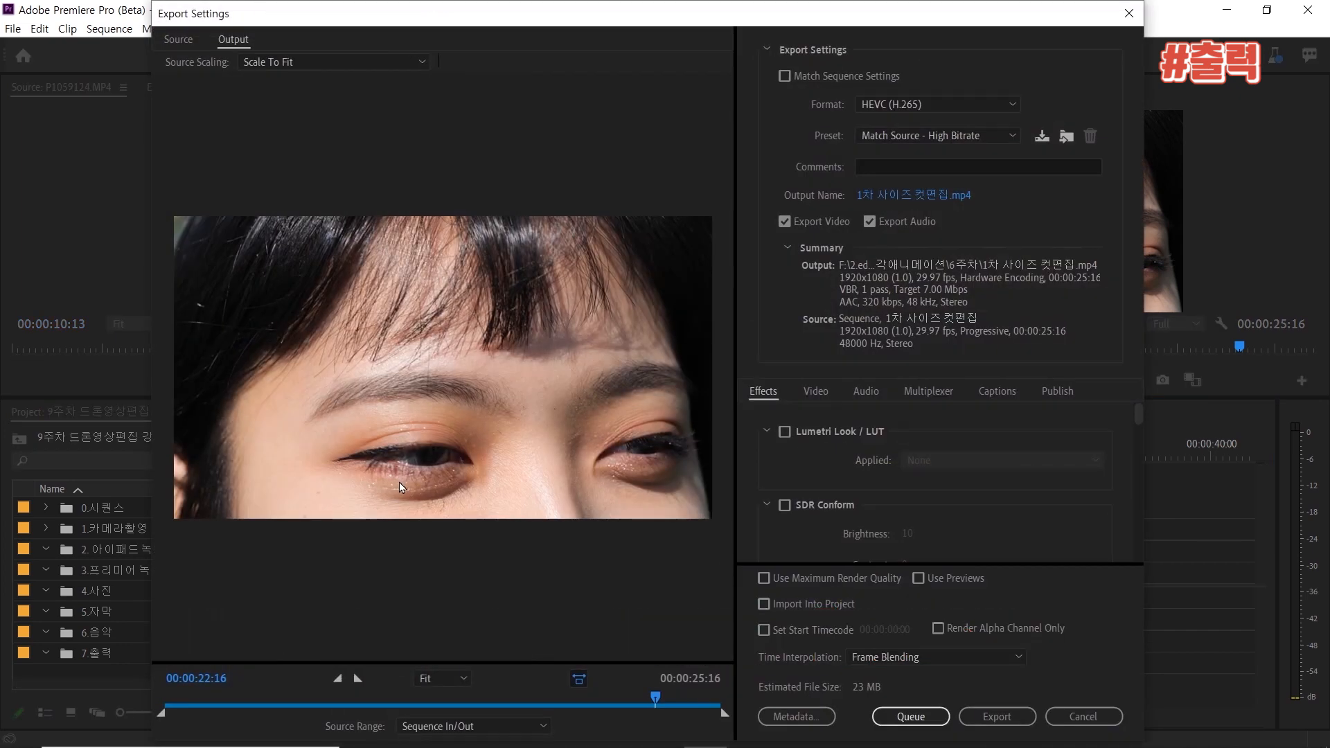
left_click(937, 104)
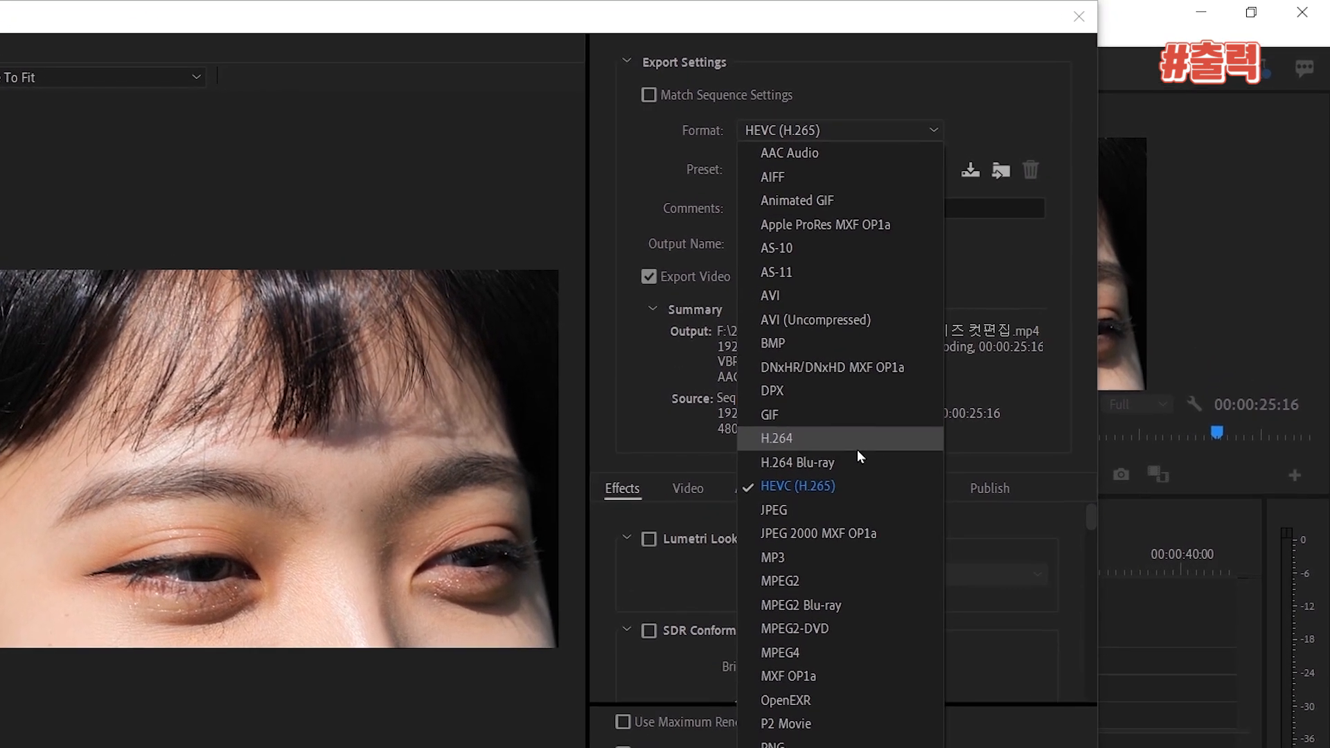
left_click(857, 449)
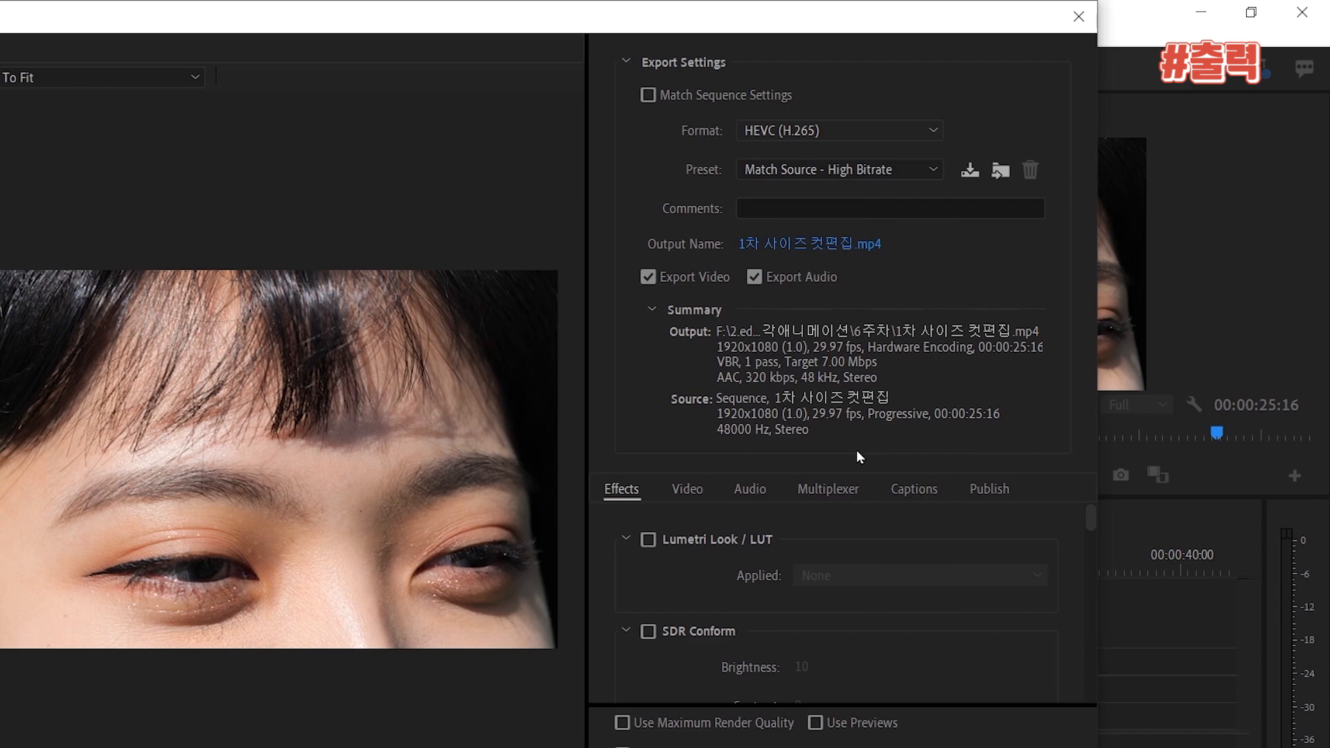
left_click(836, 165)
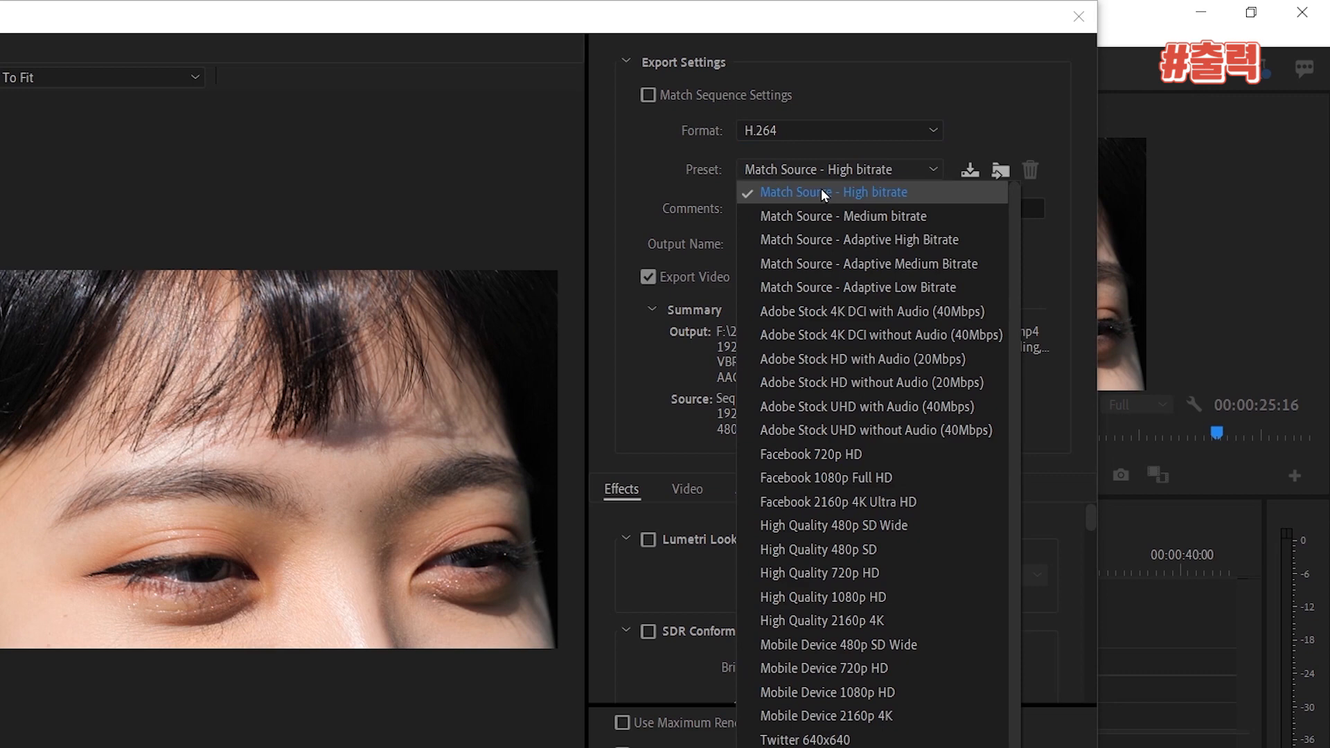
left_click(821, 188)
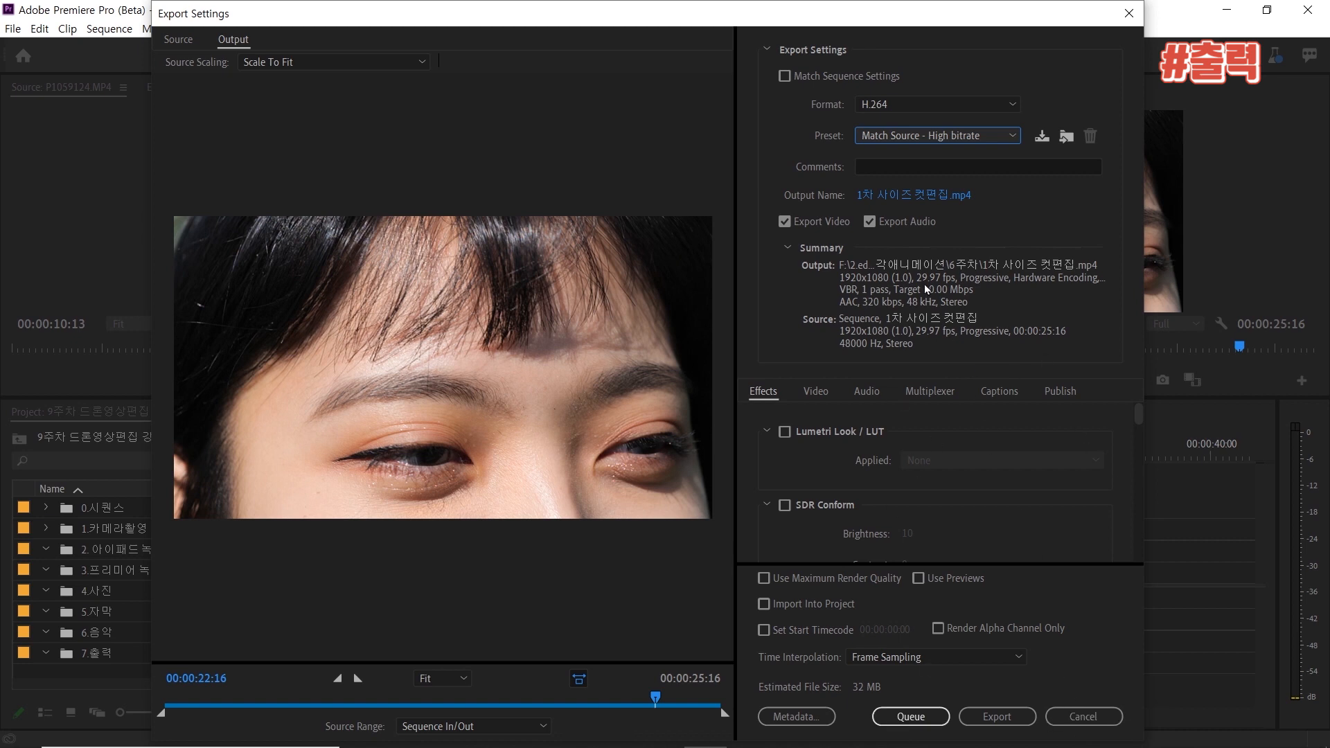
Try shortening the export range to 00:00:19:09 in the export settings, restore the full range and cancel the export.
left_click(887, 194)
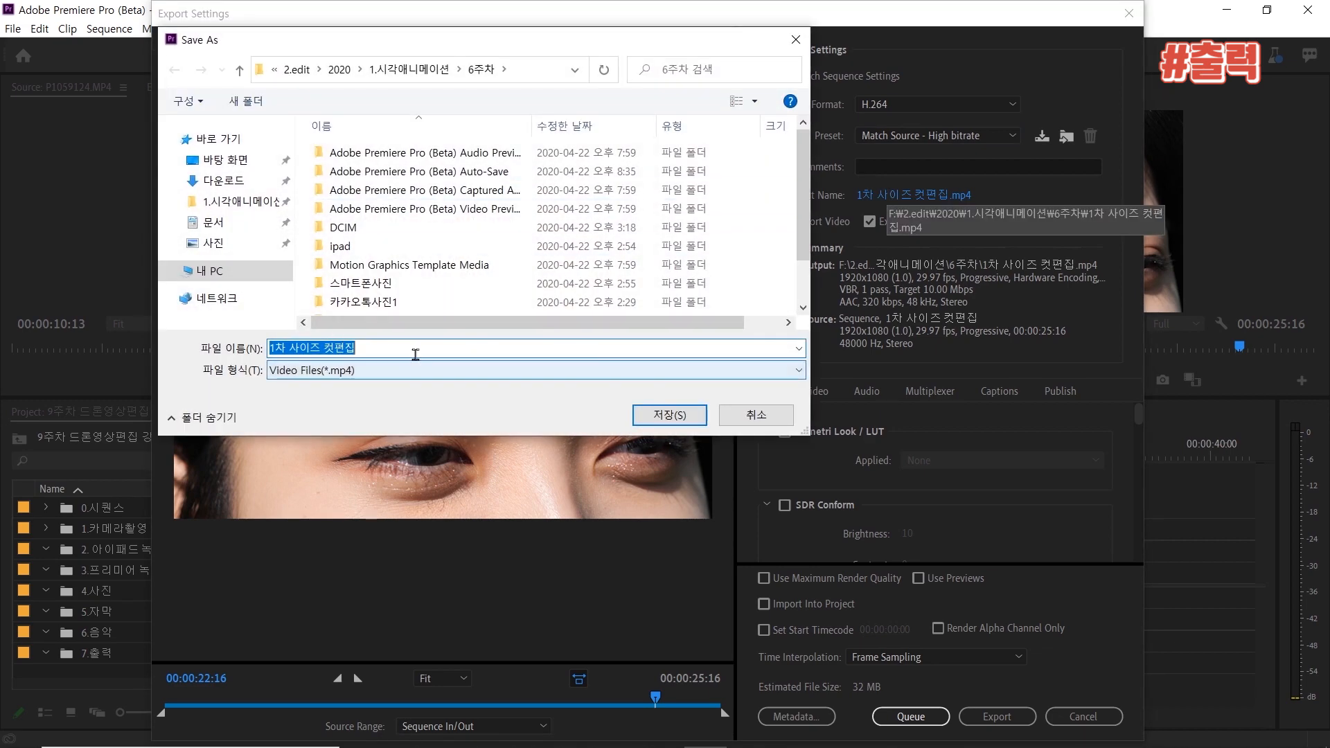
left_click(767, 415)
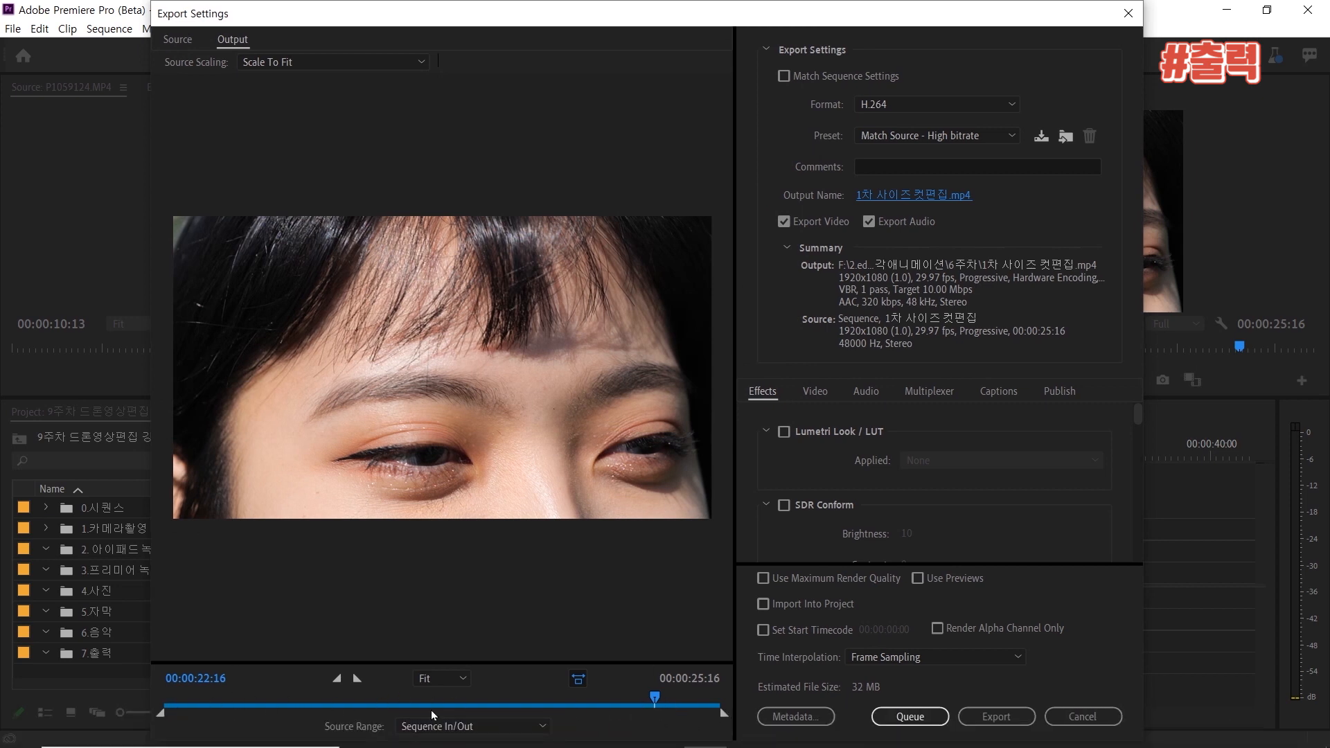
left_click_drag(726, 713, 587, 710)
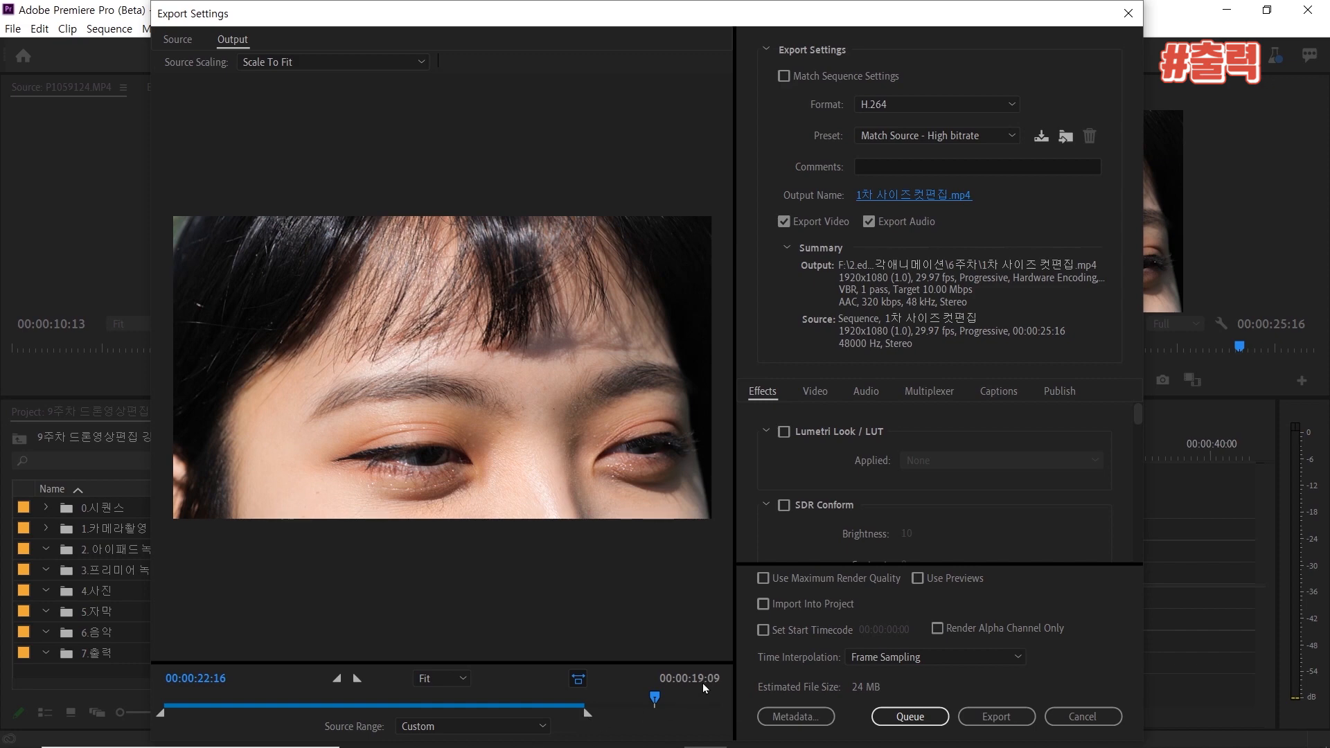
left_click_drag(585, 712, 731, 713)
left_click_drag(730, 712, 730, 713)
left_click(1101, 719)
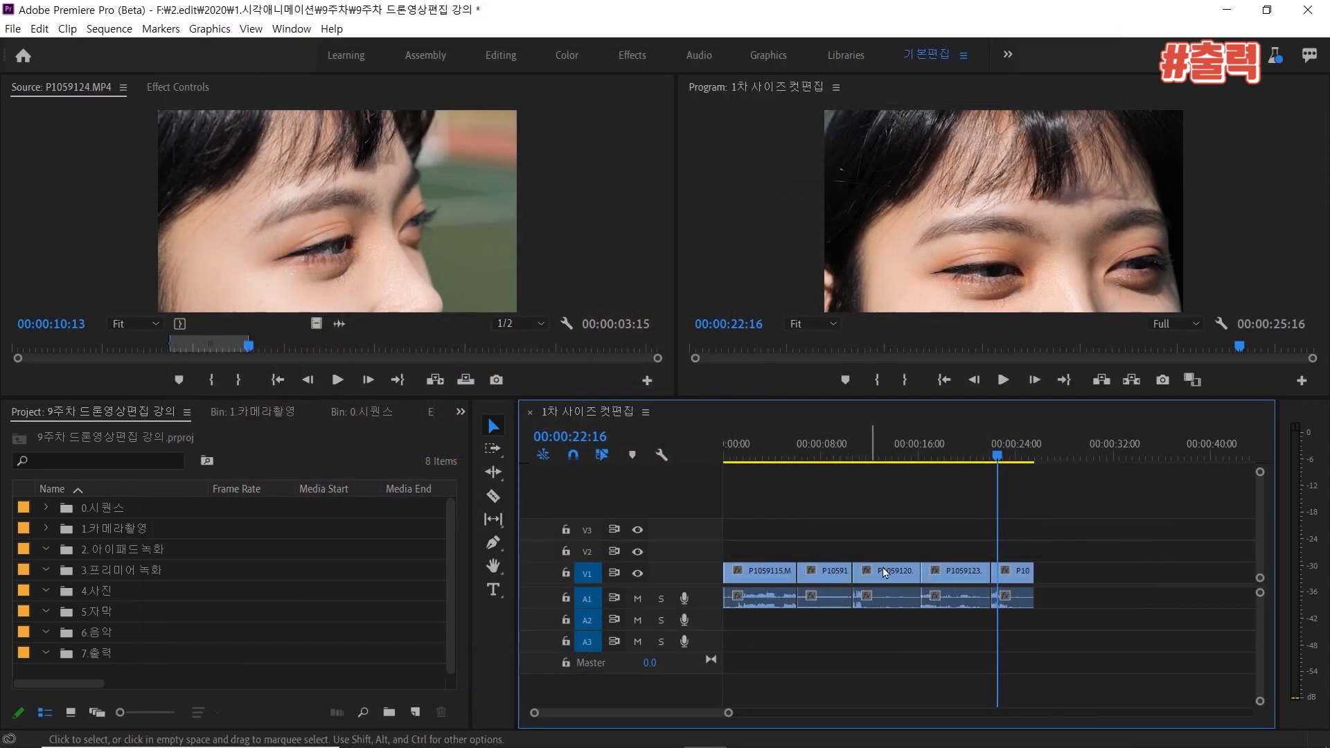
Mark the In point at the sequence start and the Out point at its end, 00:00:25:16.
left_click_drag(915, 452, 1062, 462)
key("Home")
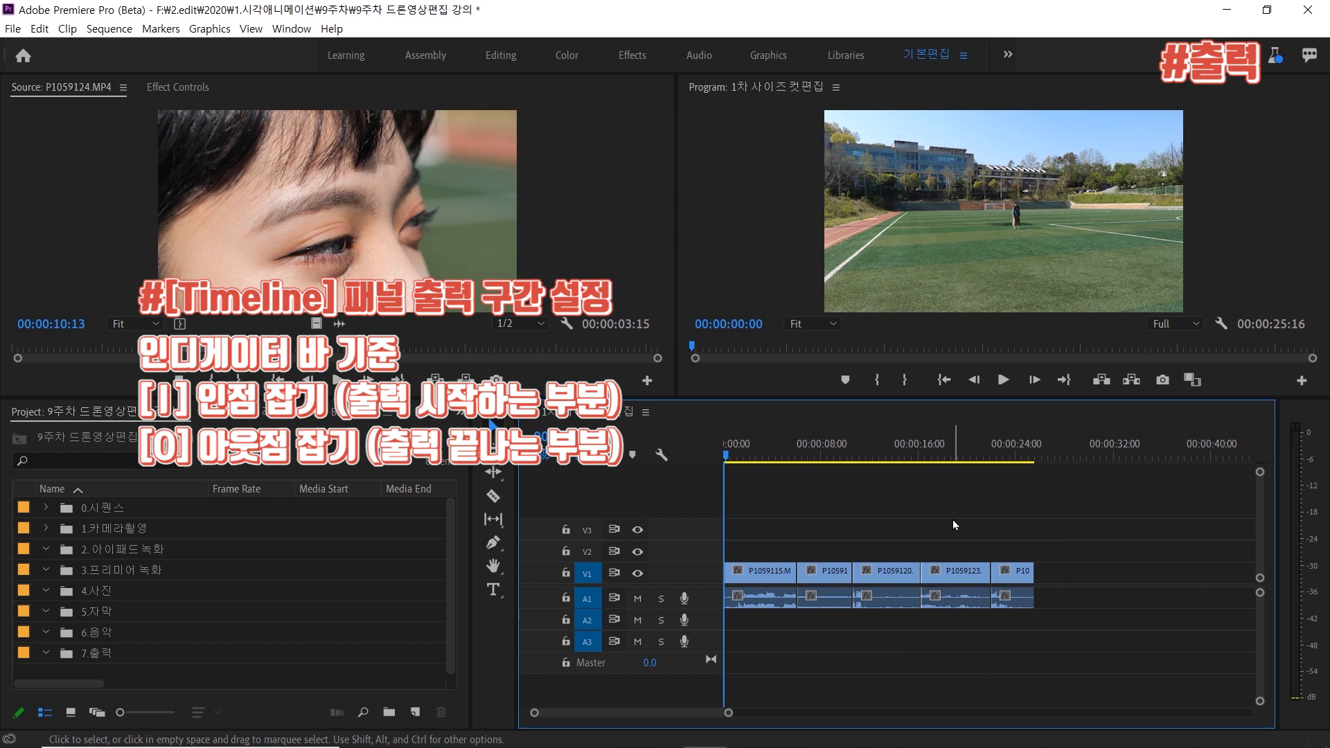
key("i")
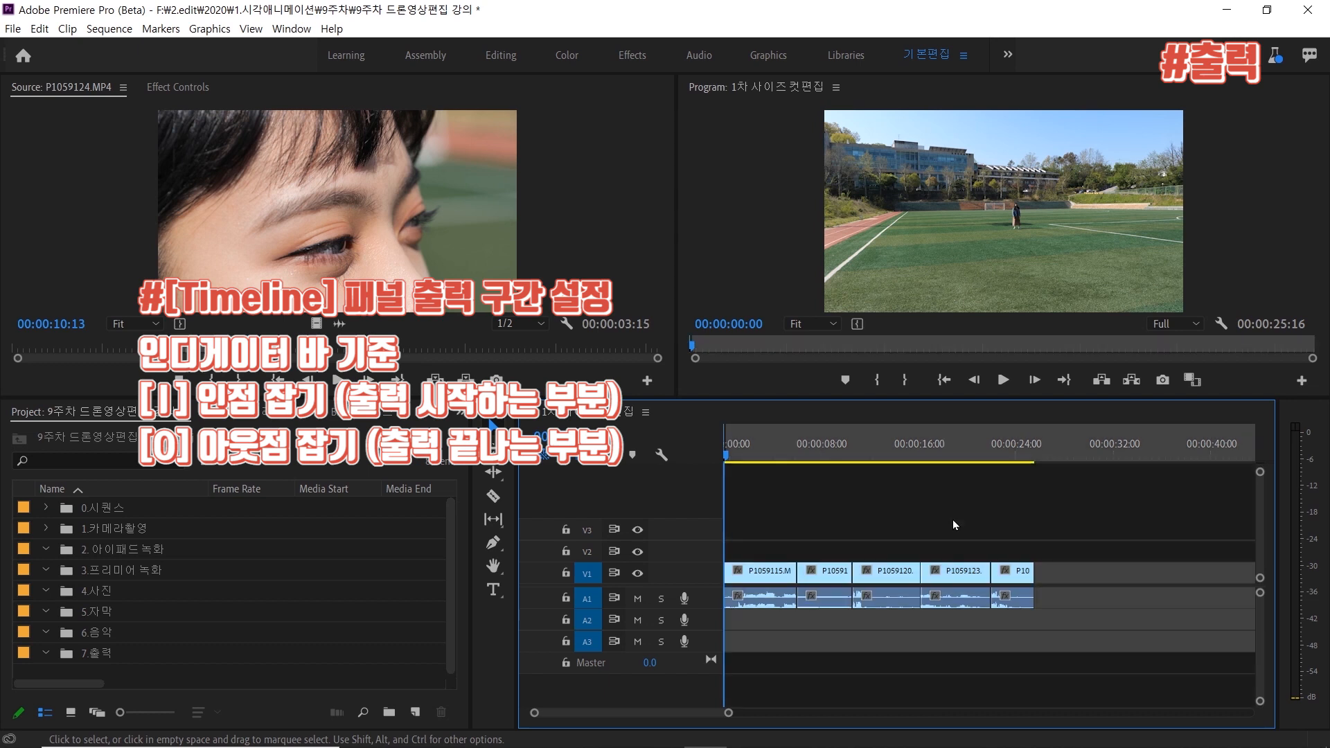
left_click(1024, 447)
key("End")
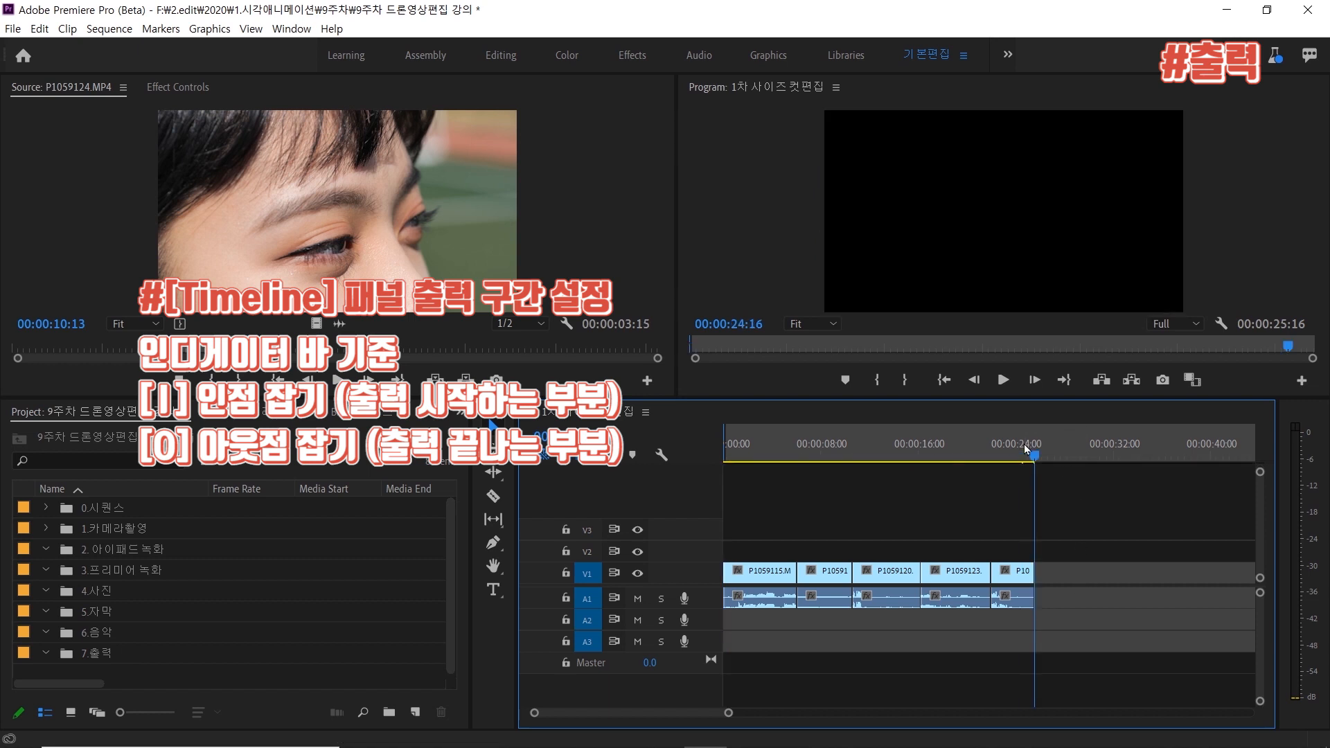
key("o")
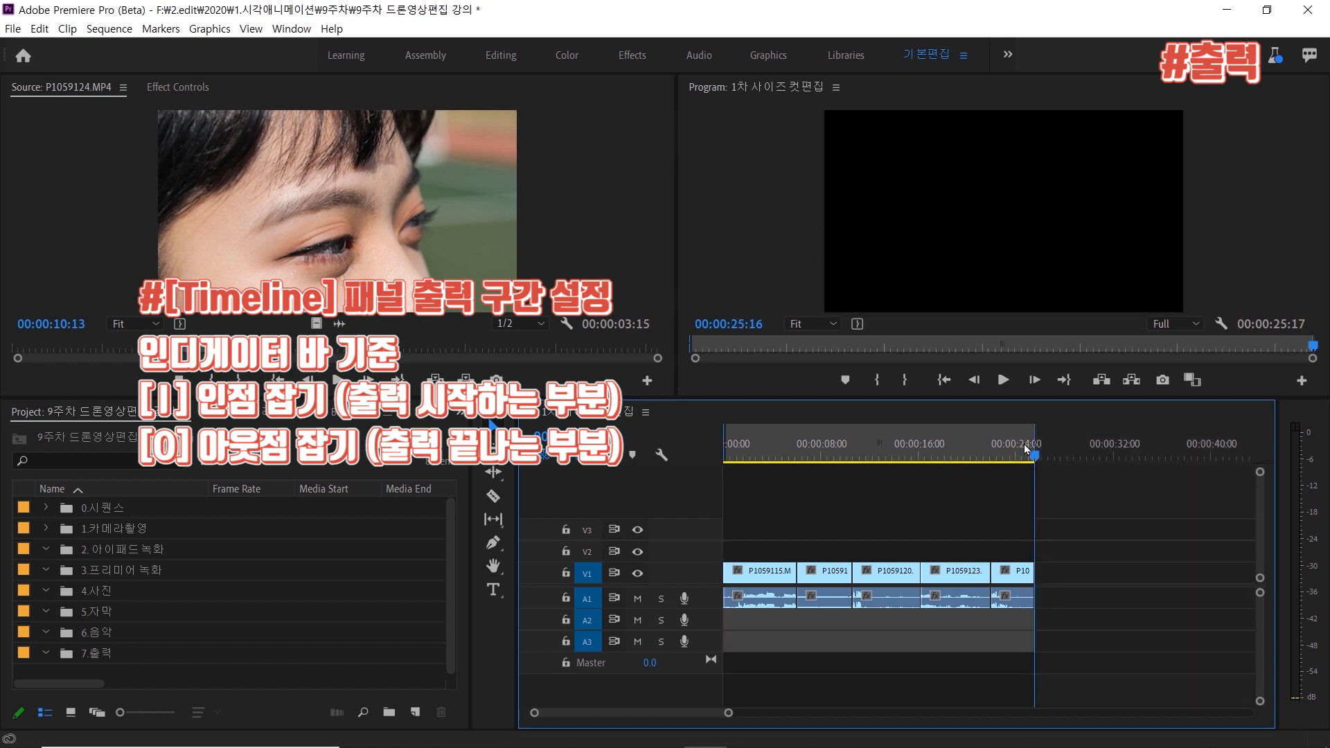
Check the marked range in the export settings without exporting and mark the sequence's Out point at 00:00:21:27.
key("ctrl+m")
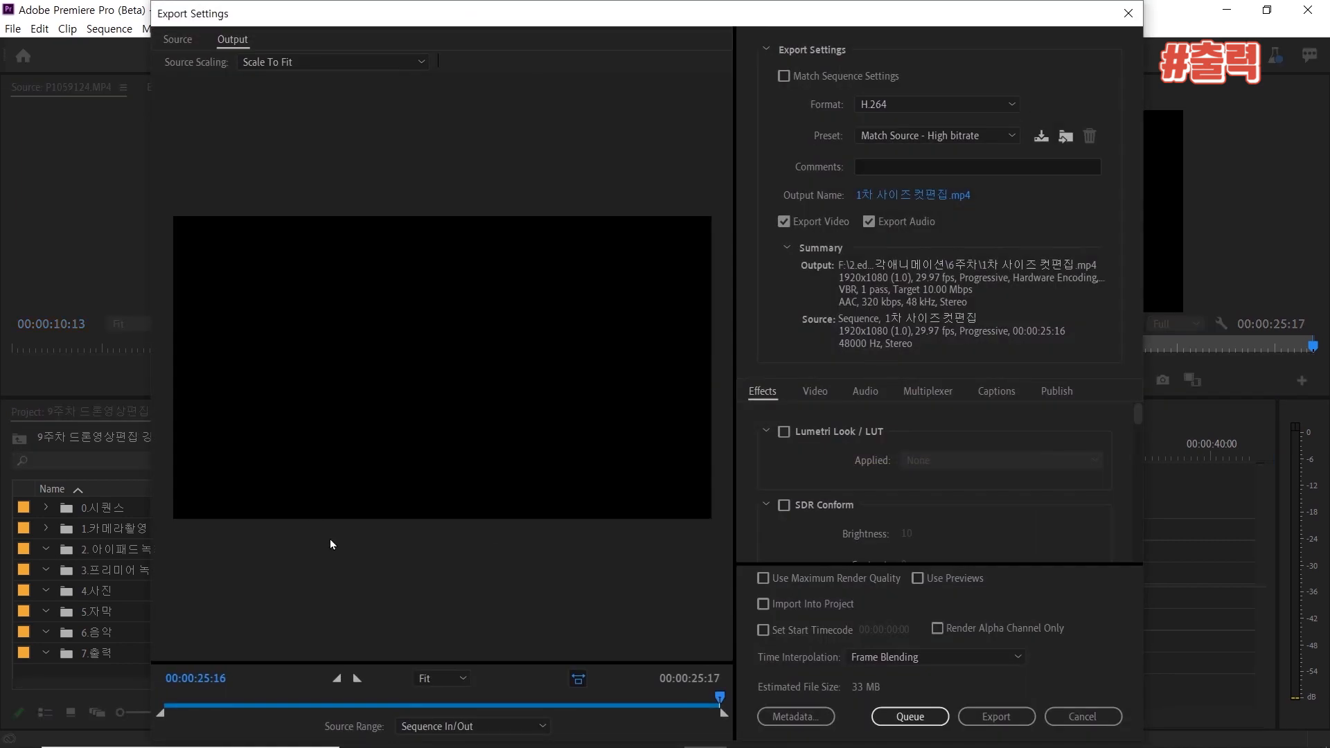
left_click(1083, 716)
left_click(937, 441)
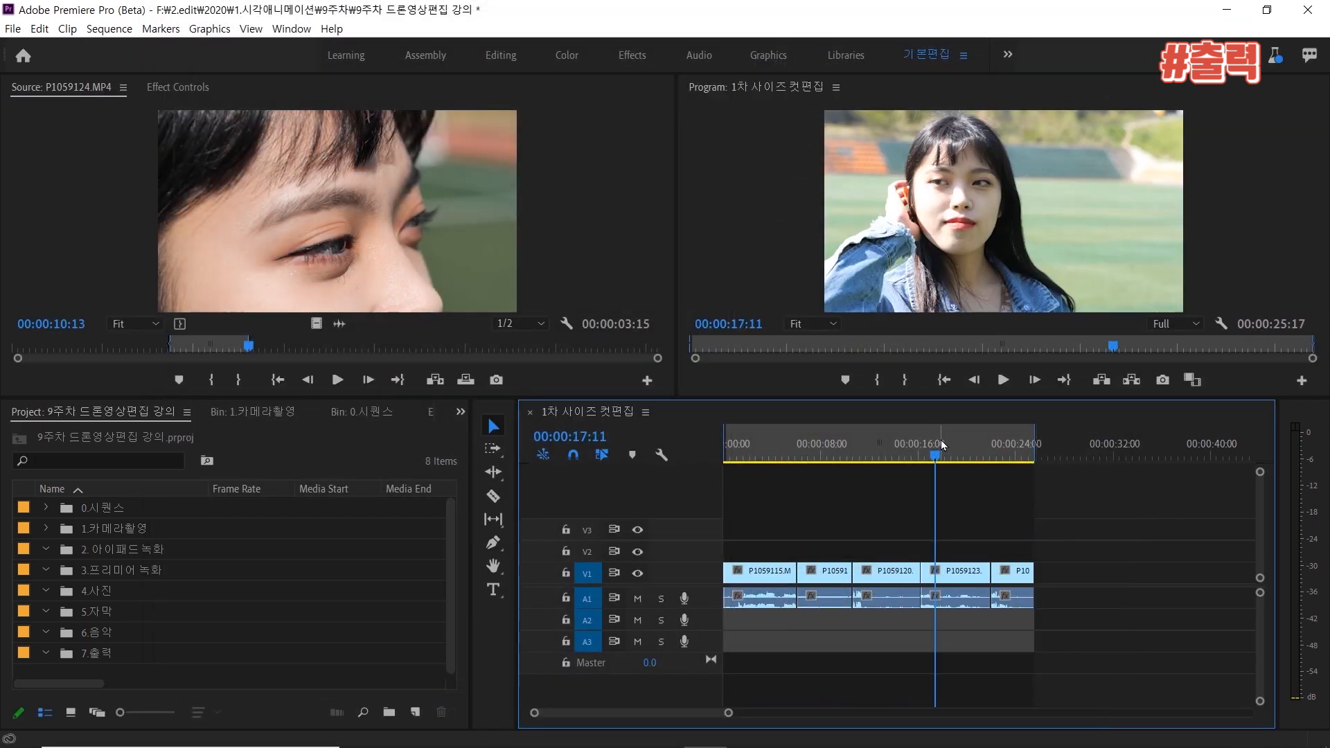
left_click(963, 447)
left_click_drag(963, 447, 992, 452)
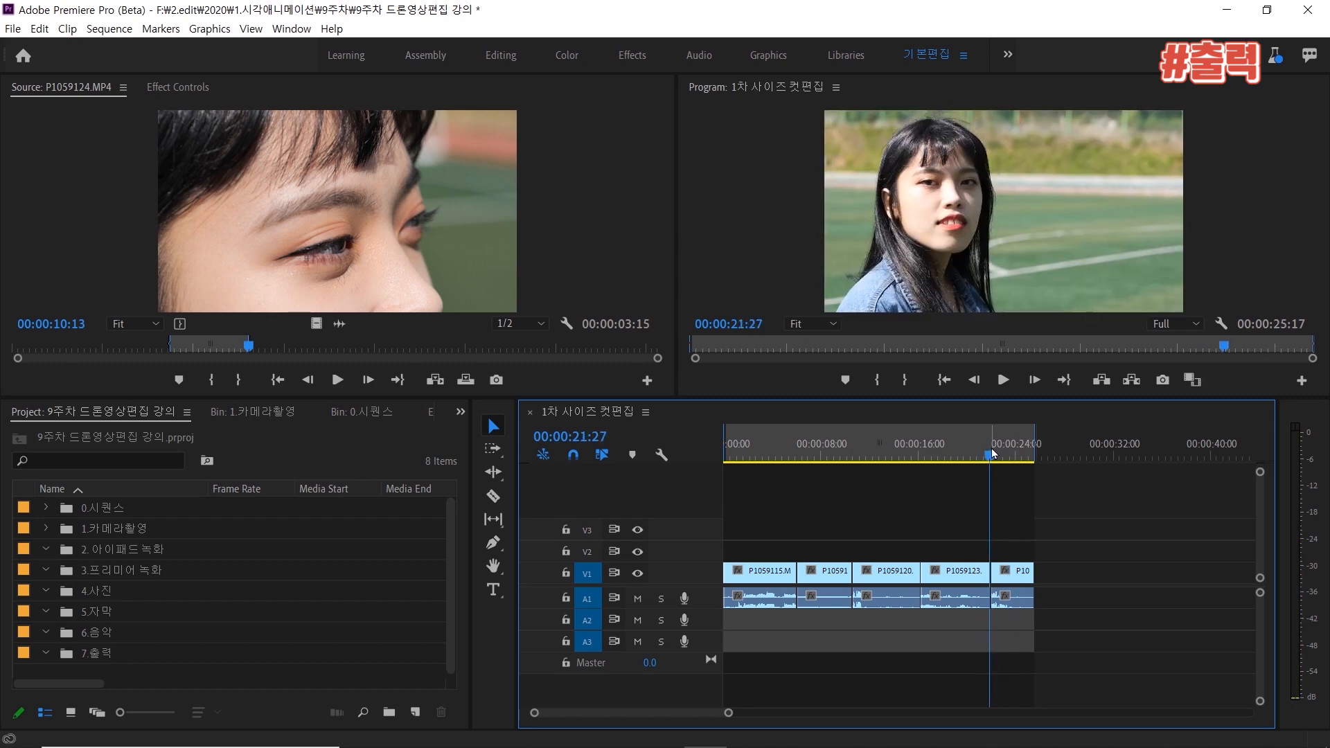
key("o")
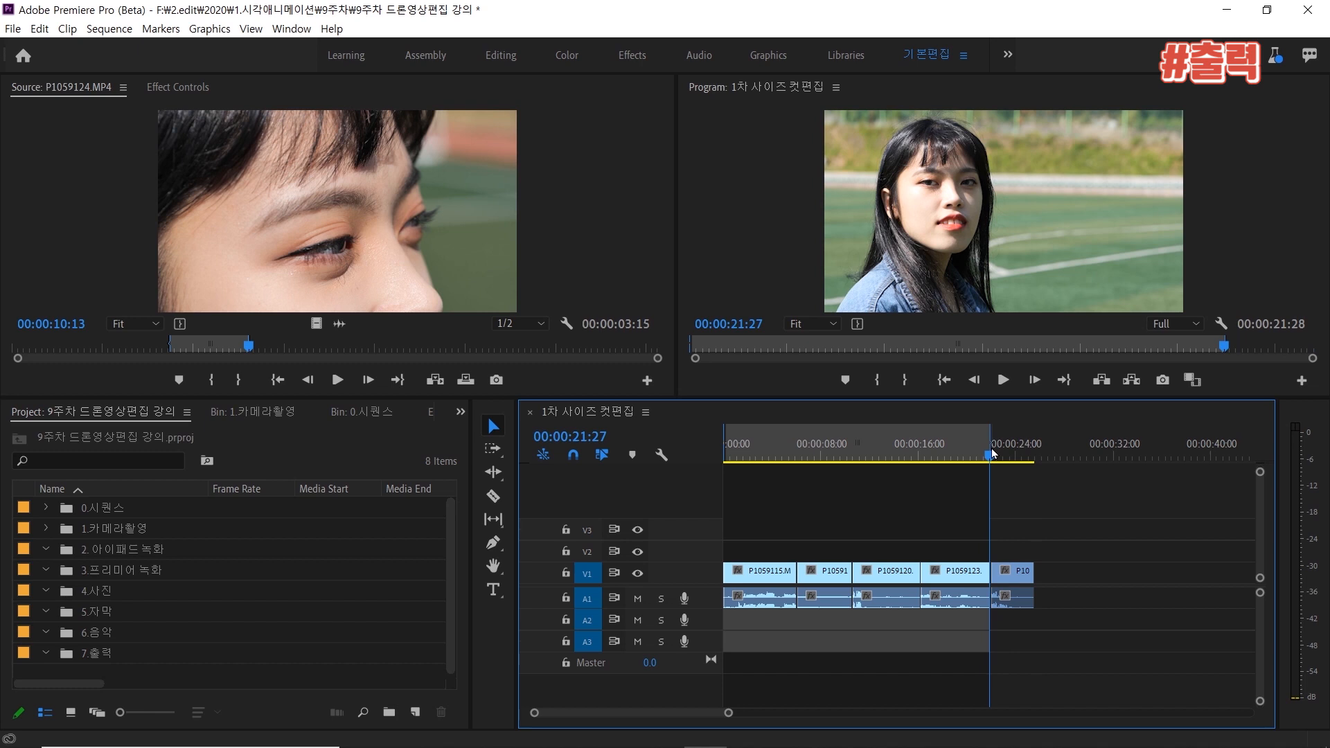
Mark the Out point at the very end of the sequence so the export range covers all clips.
key("End")
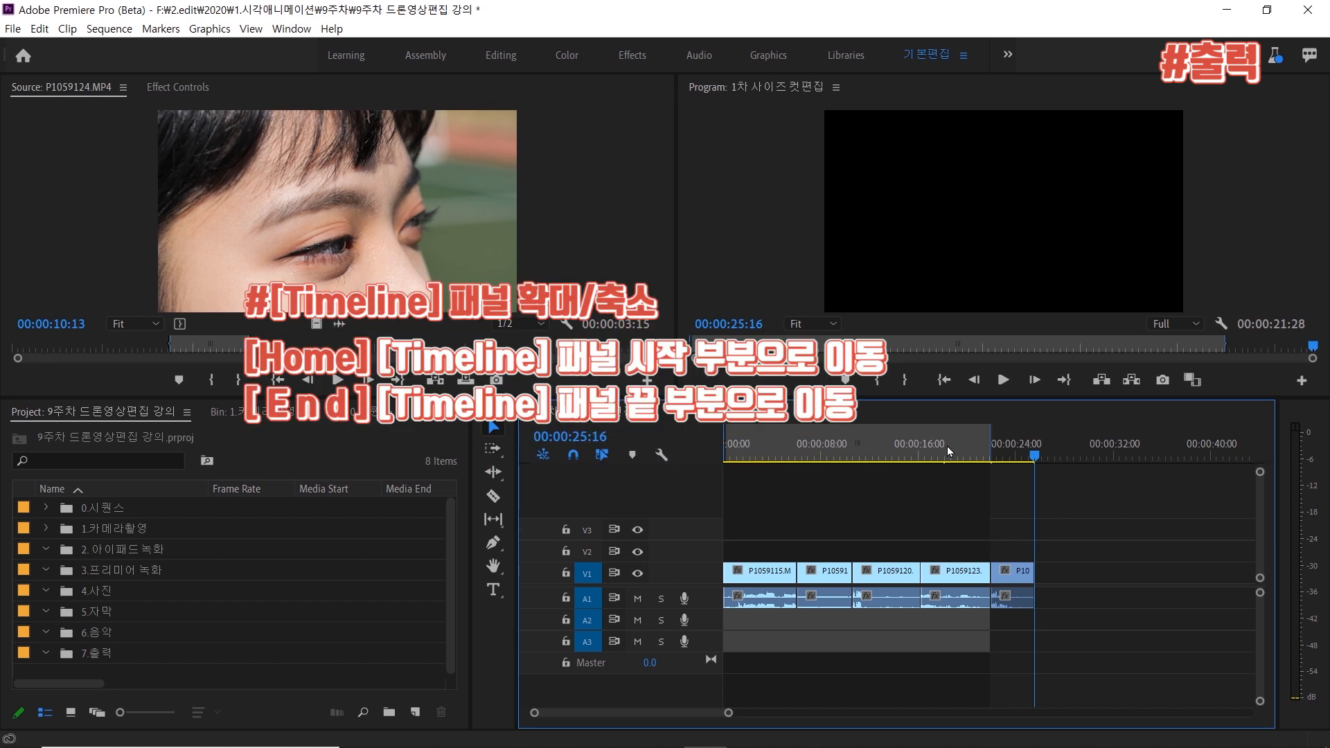
key("Home")
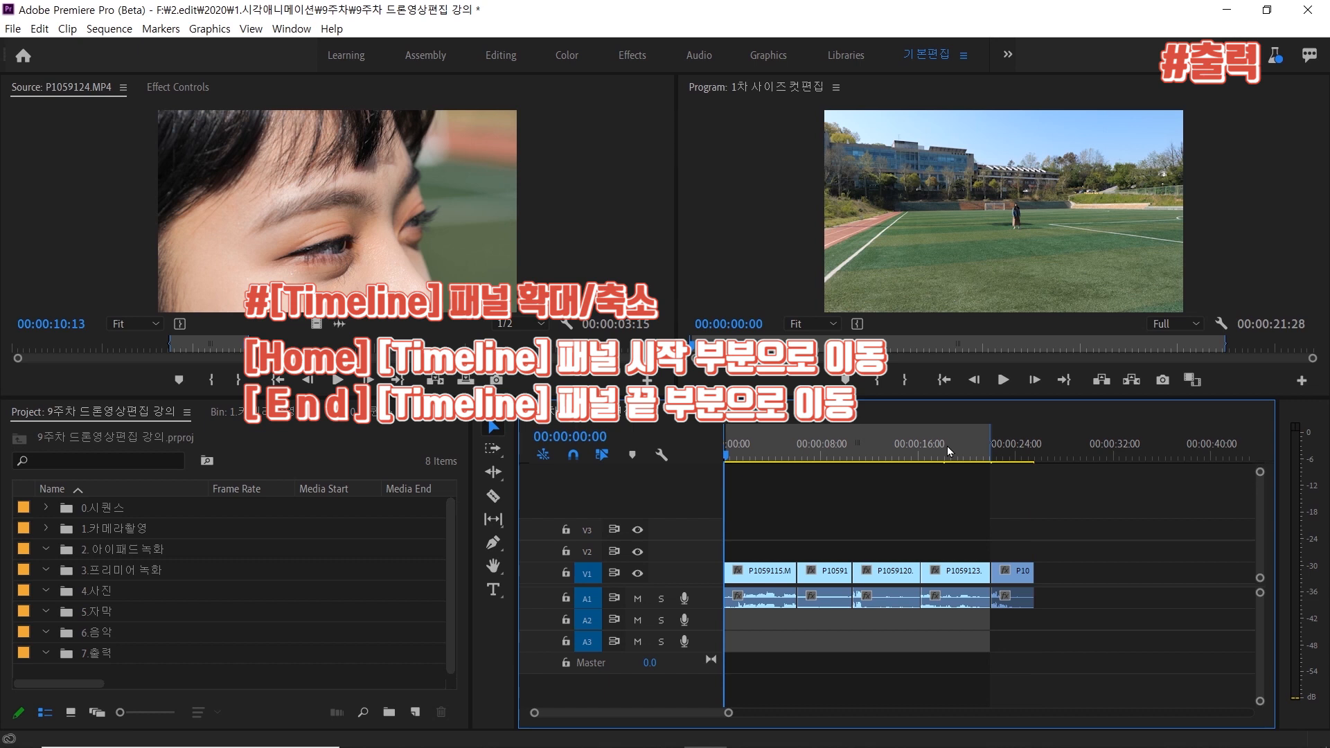
key("End")
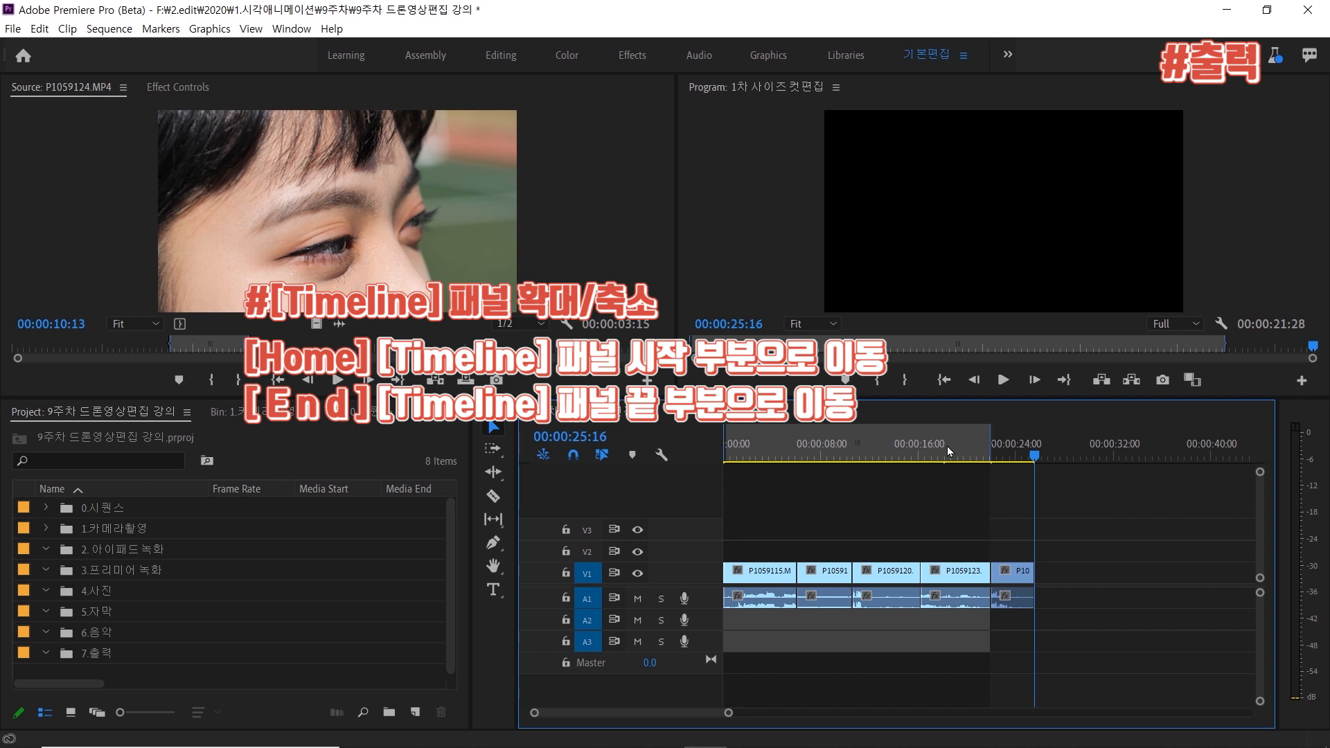
key("o")
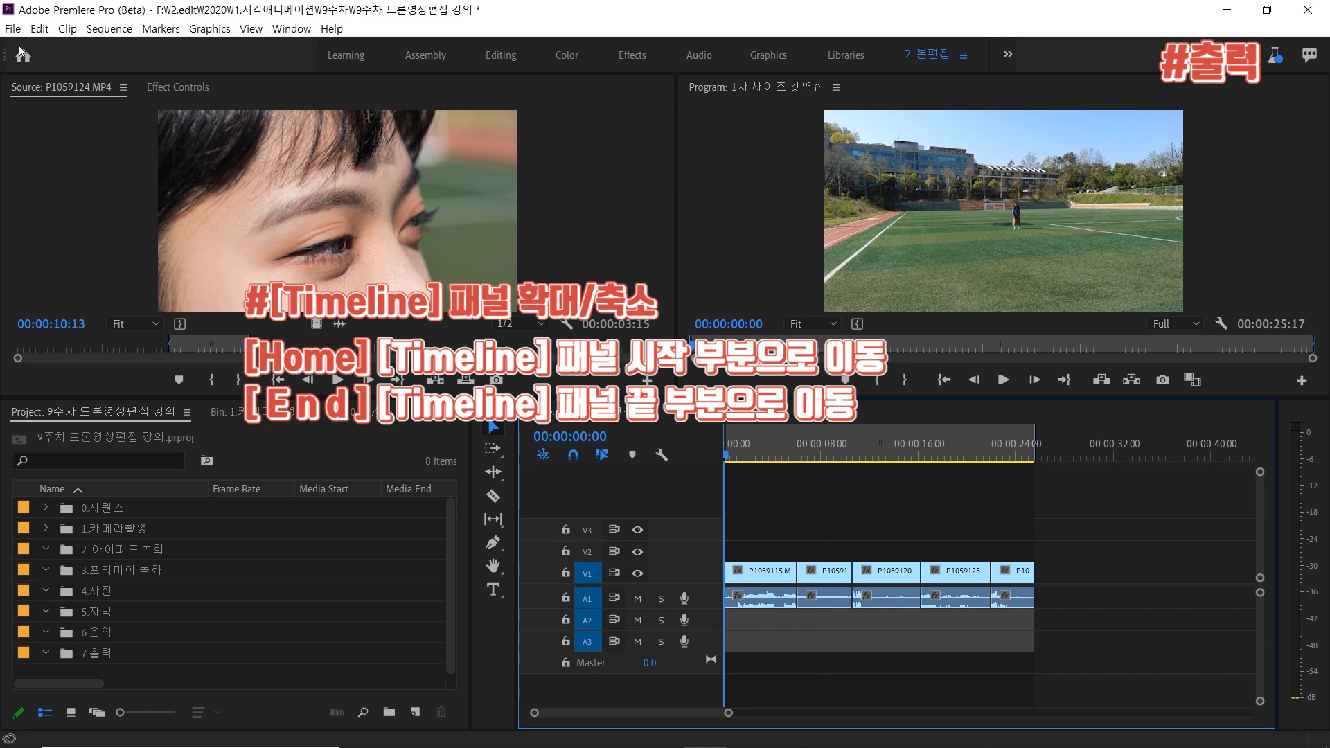
Export the marked sequence range to the 9주차 folder as 1차 사이즈 컷편집.mp4.
key("ctrl+m")
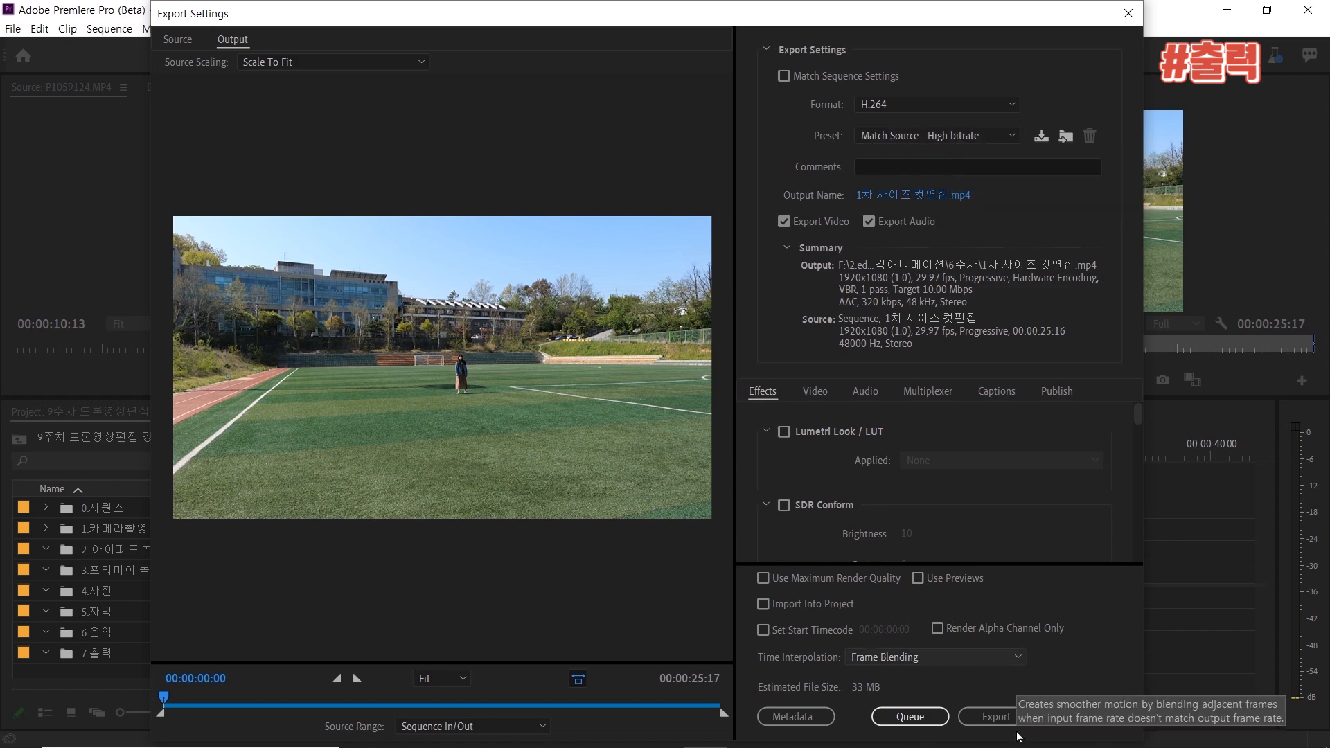
left_click(914, 197)
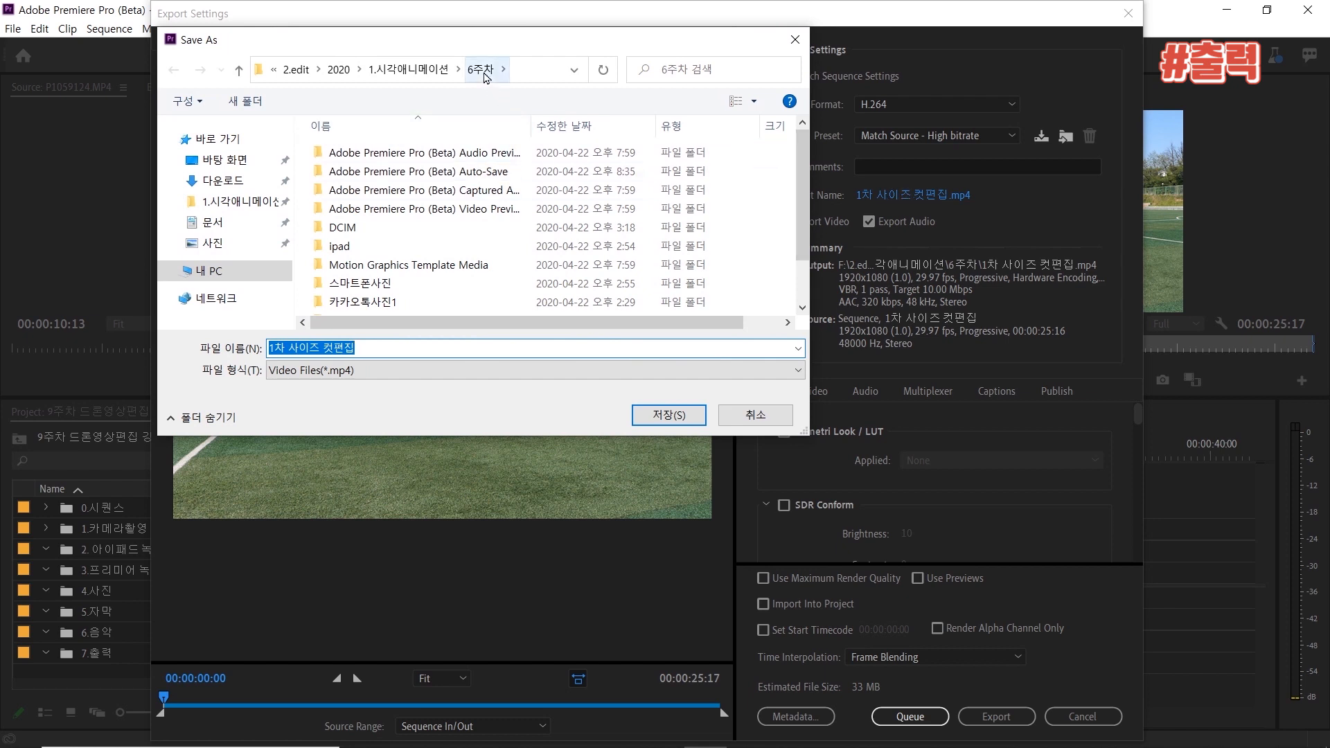
left_click(354, 213)
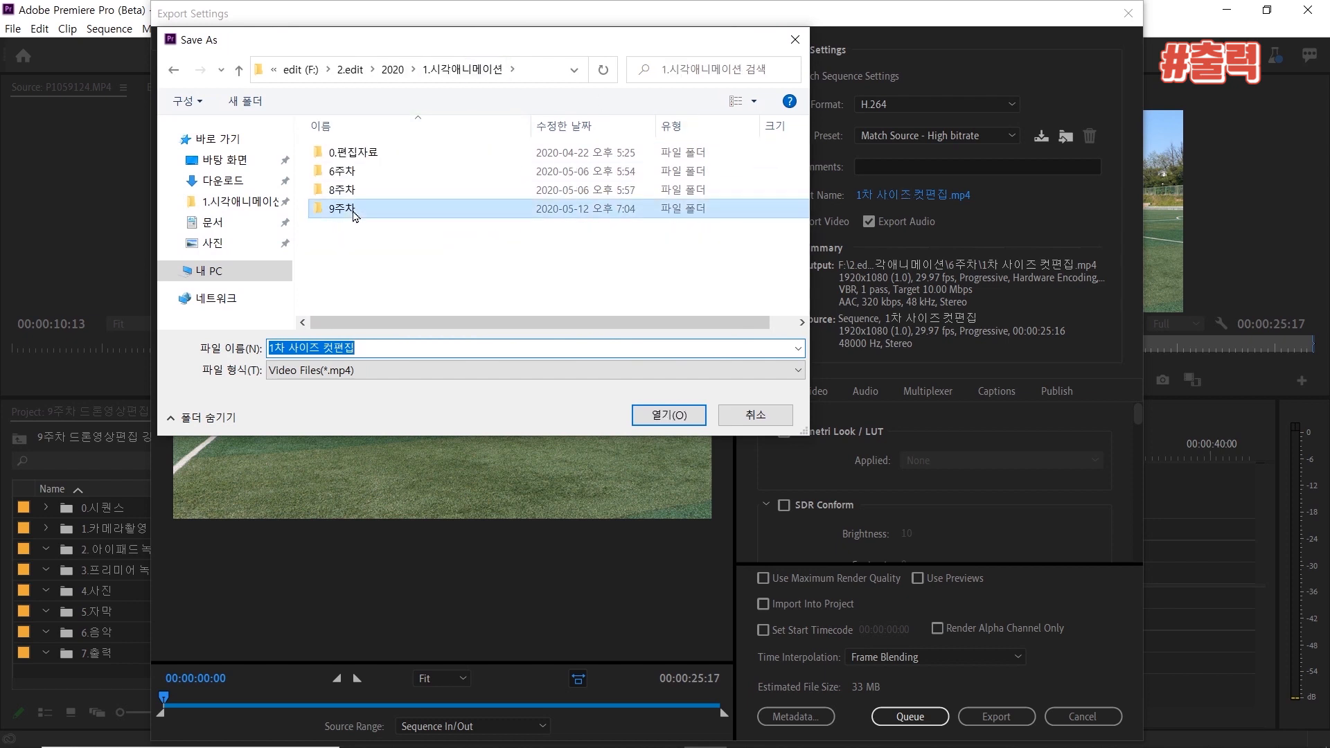
double_click(354, 214)
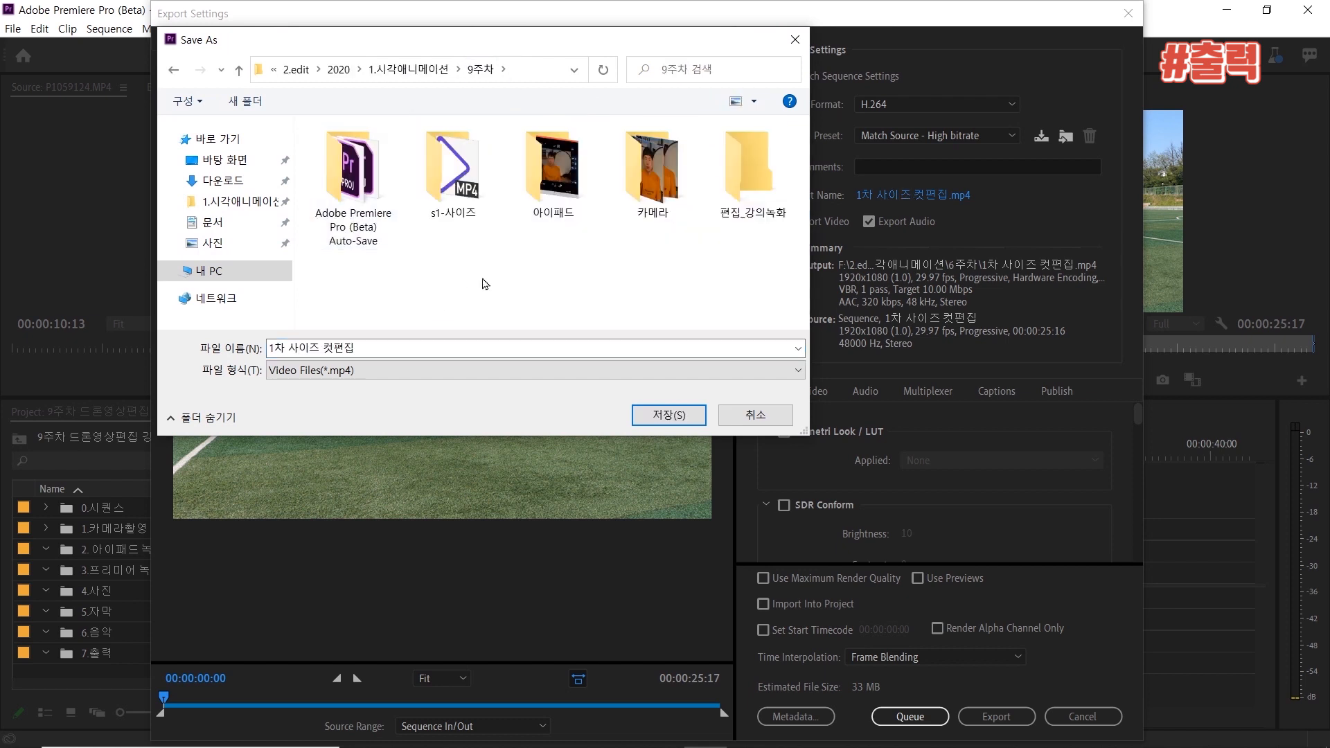
left_click(413, 351)
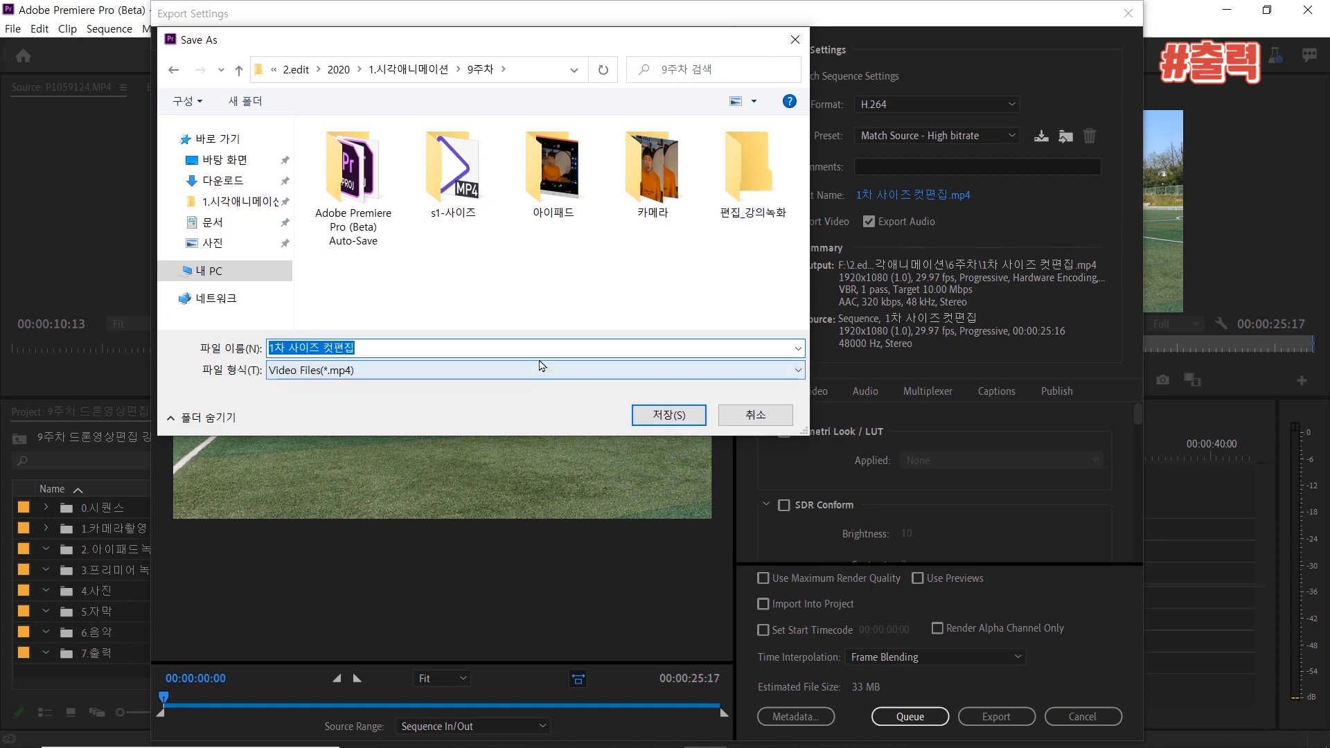
key("End")
left_click(669, 416)
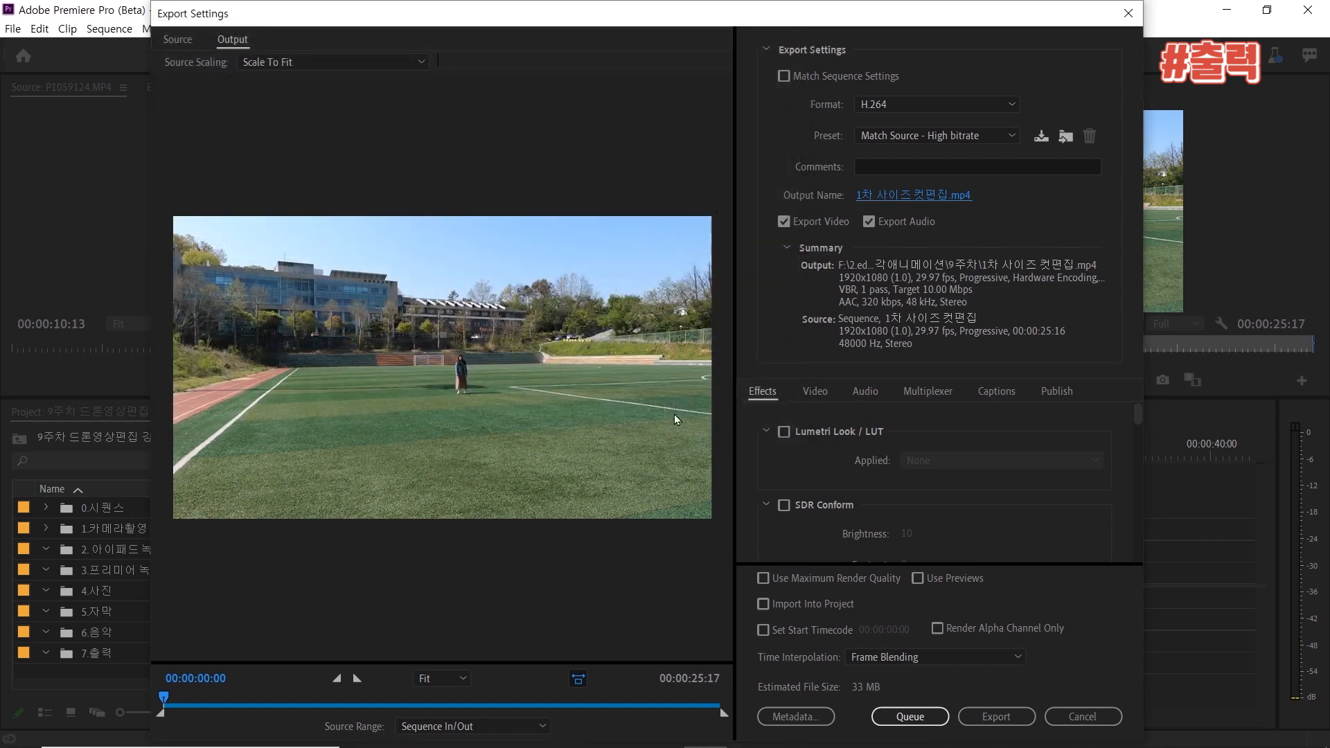
left_click(995, 717)
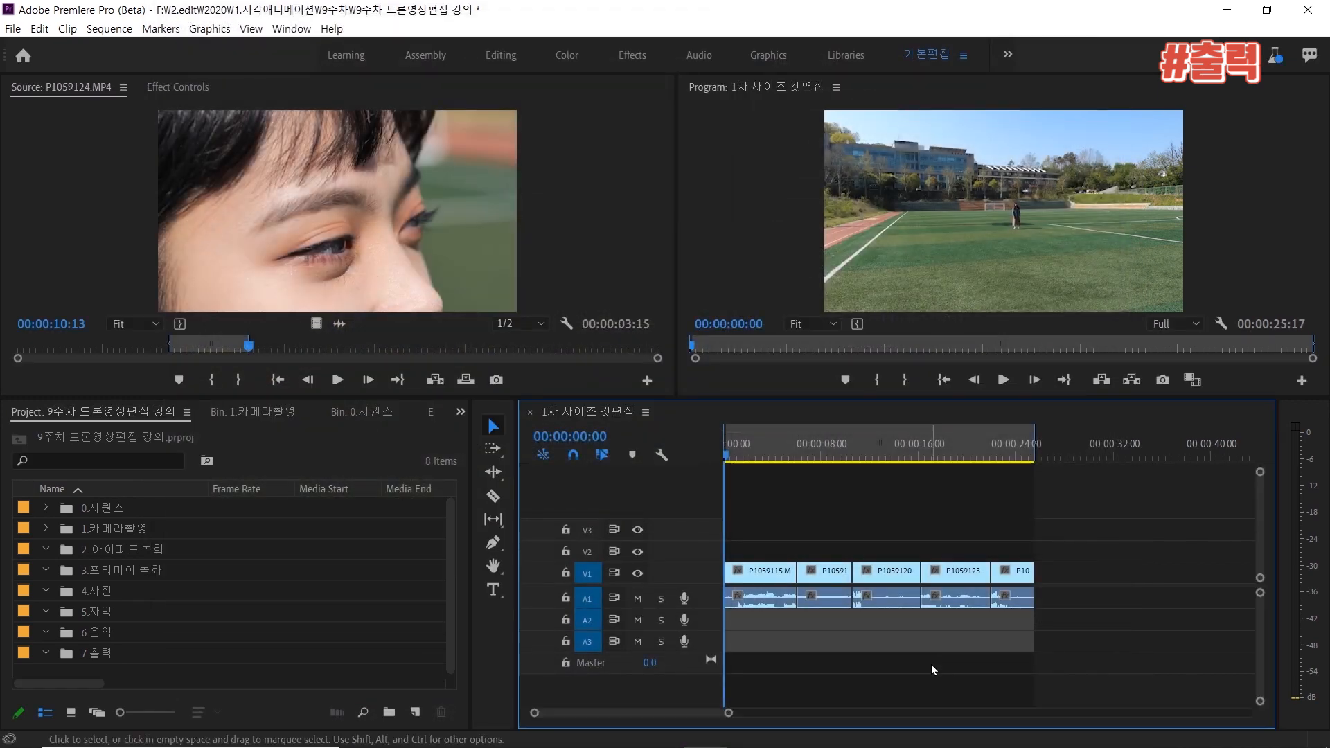
Switch to File Explorer, go to the 9주차 folder and play the exported 1차 사이즈 컷편집 video.
mouse_move(458, 745)
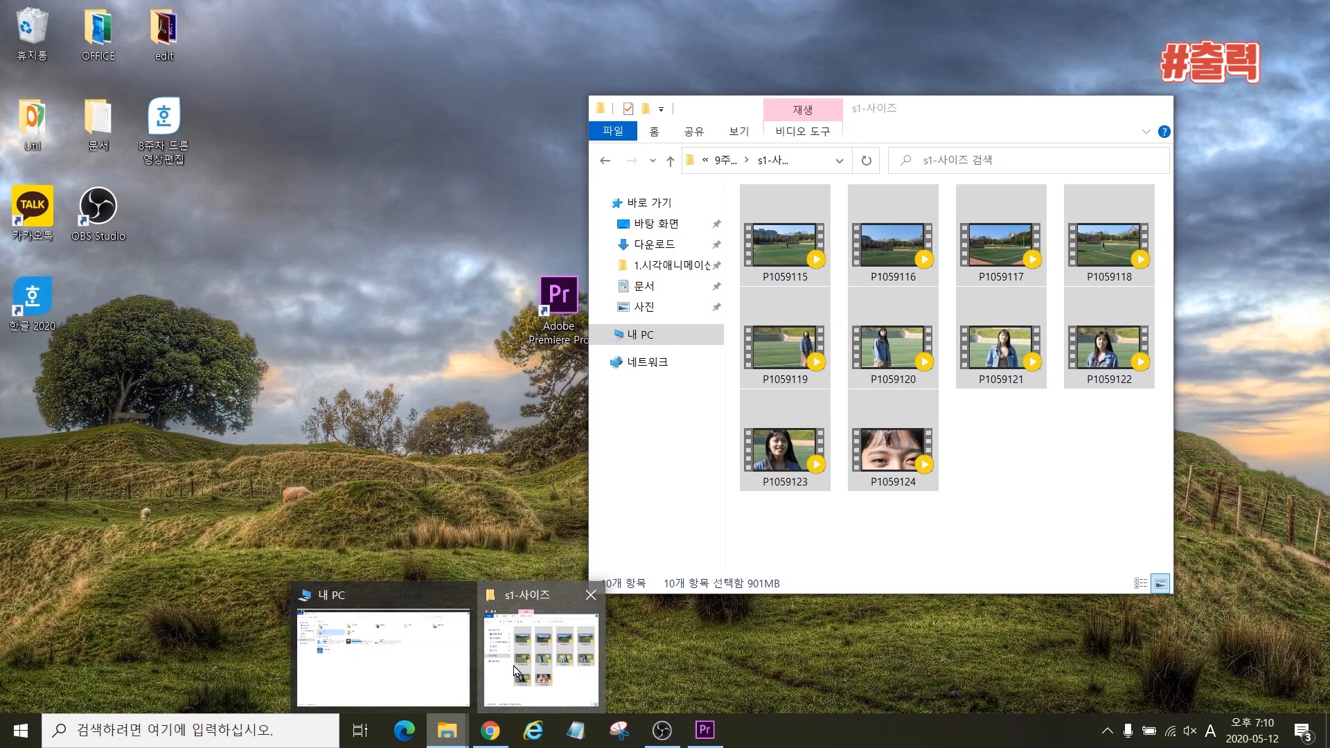
left_click(516, 671)
left_click(1113, 107)
left_click(451, 485)
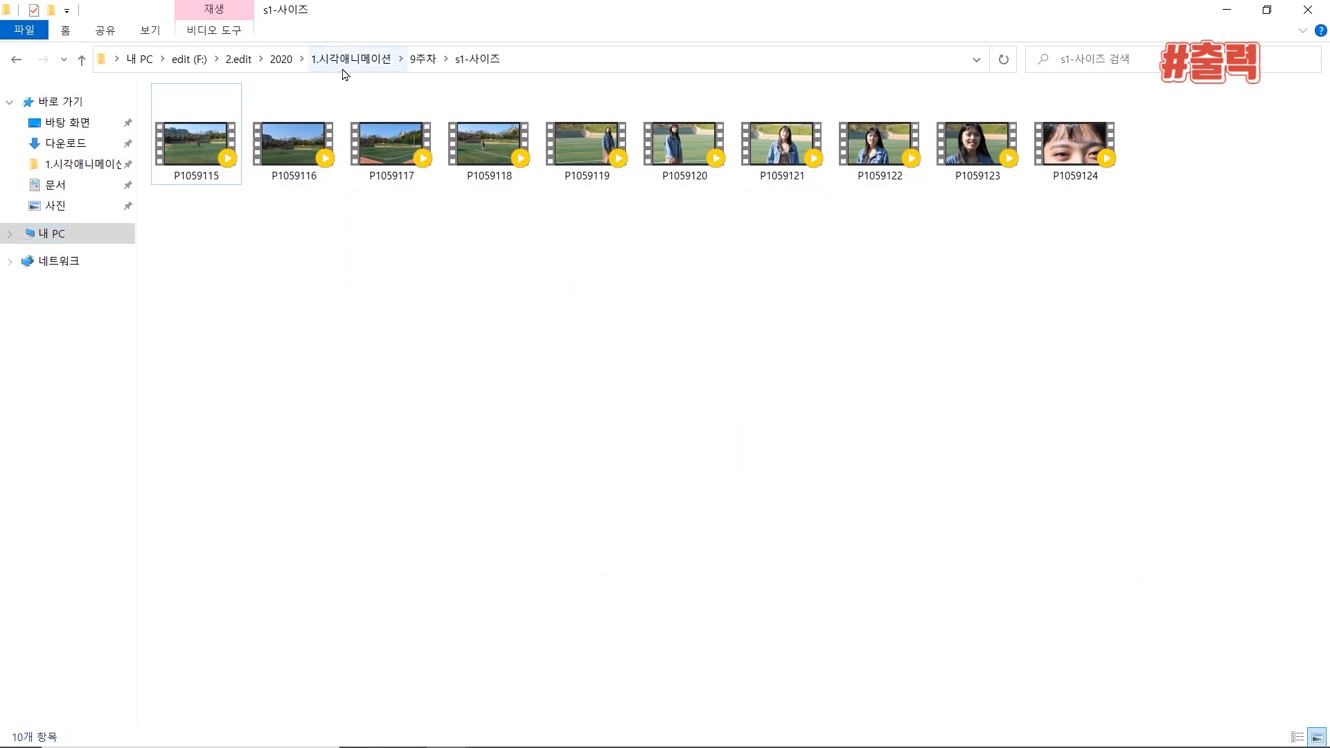
left_click(418, 59)
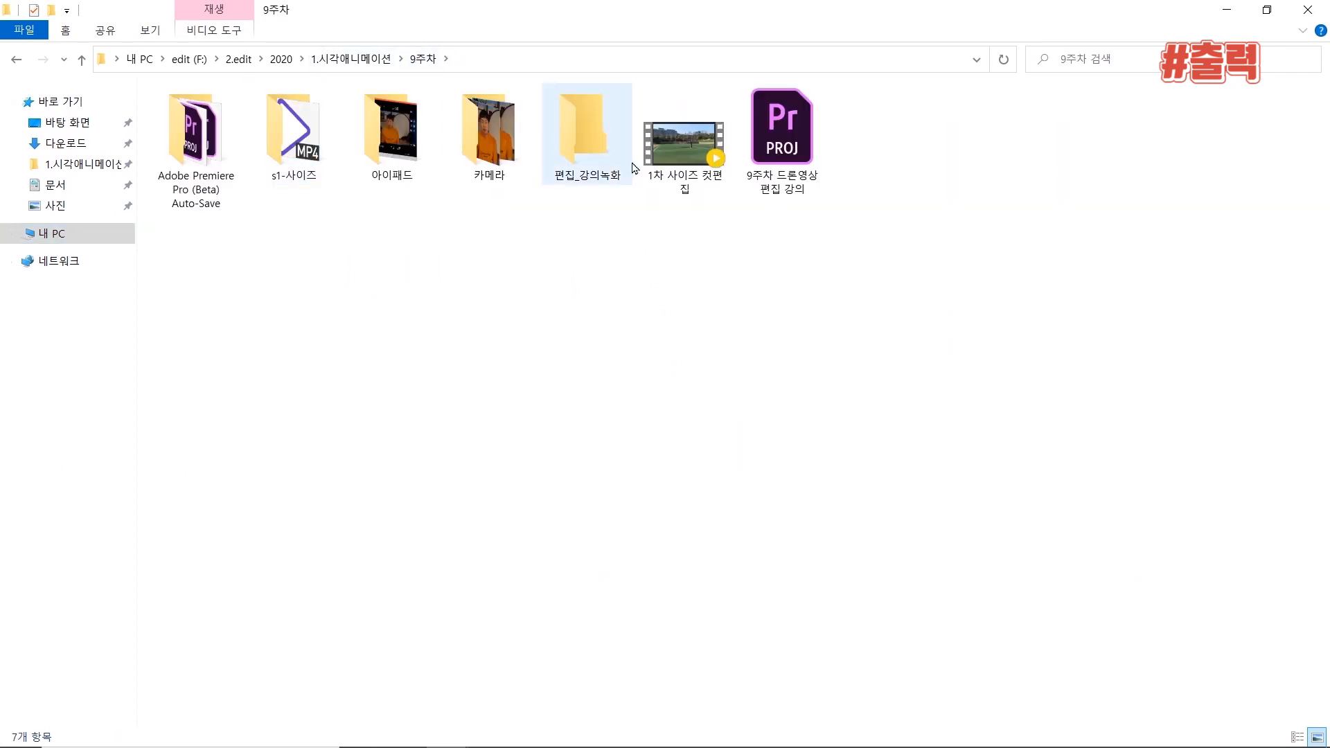
left_click(665, 151)
double_click(665, 151)
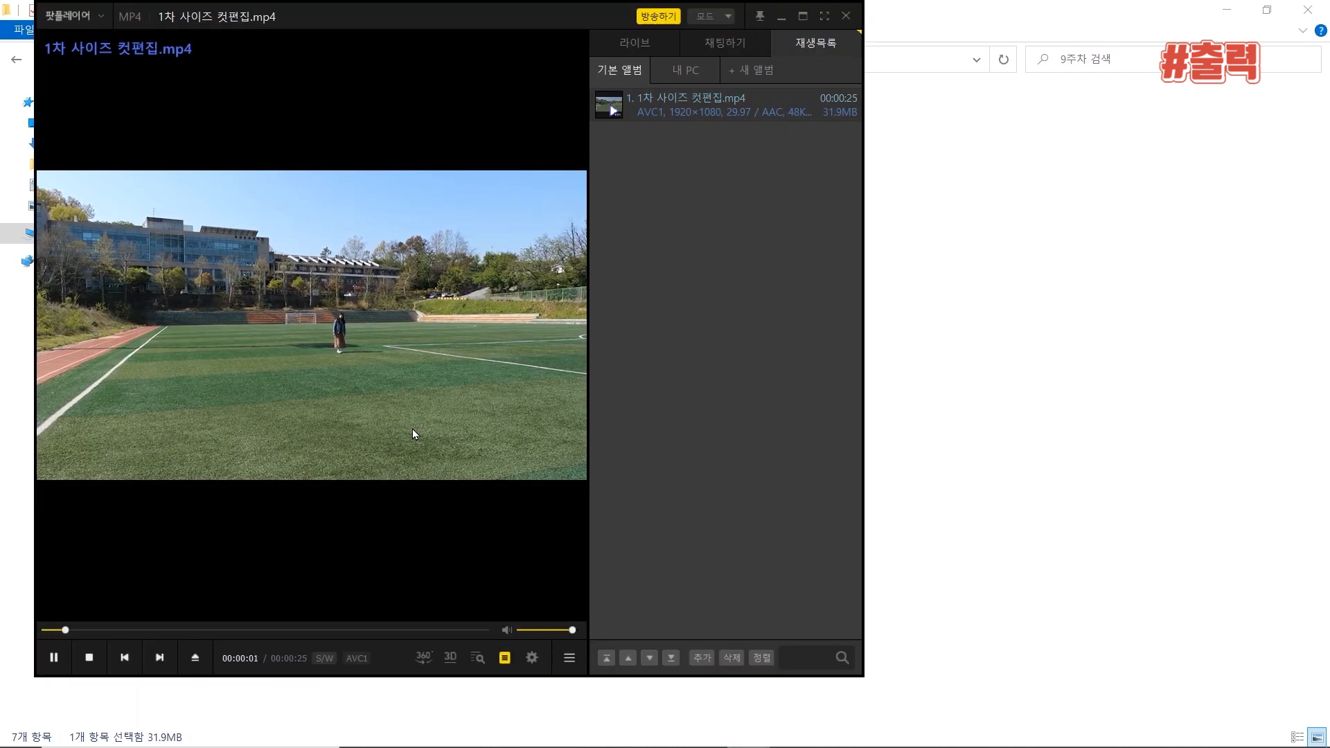
double_click(412, 431)
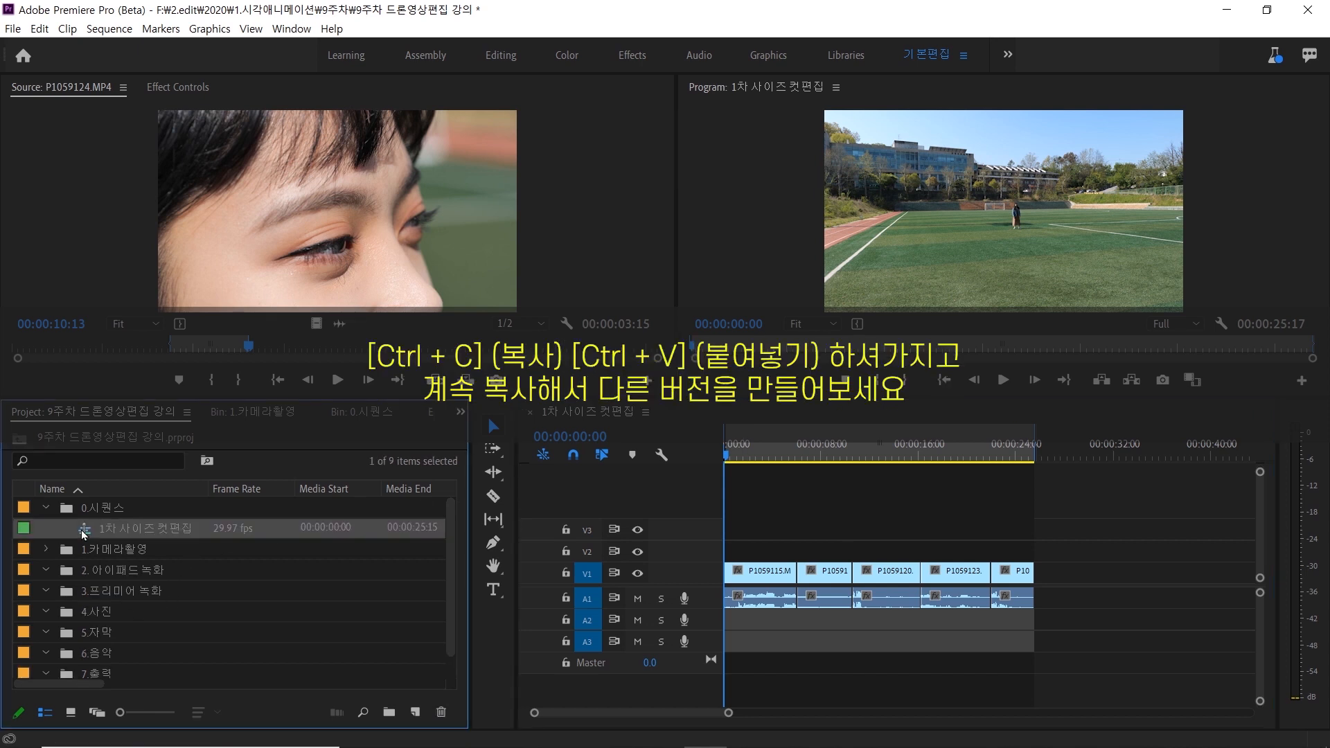
Open the 1차 사이즈 컷편집 sequence from the 0.시퀀스 bin in Premiere Pro.
double_click(82, 531)
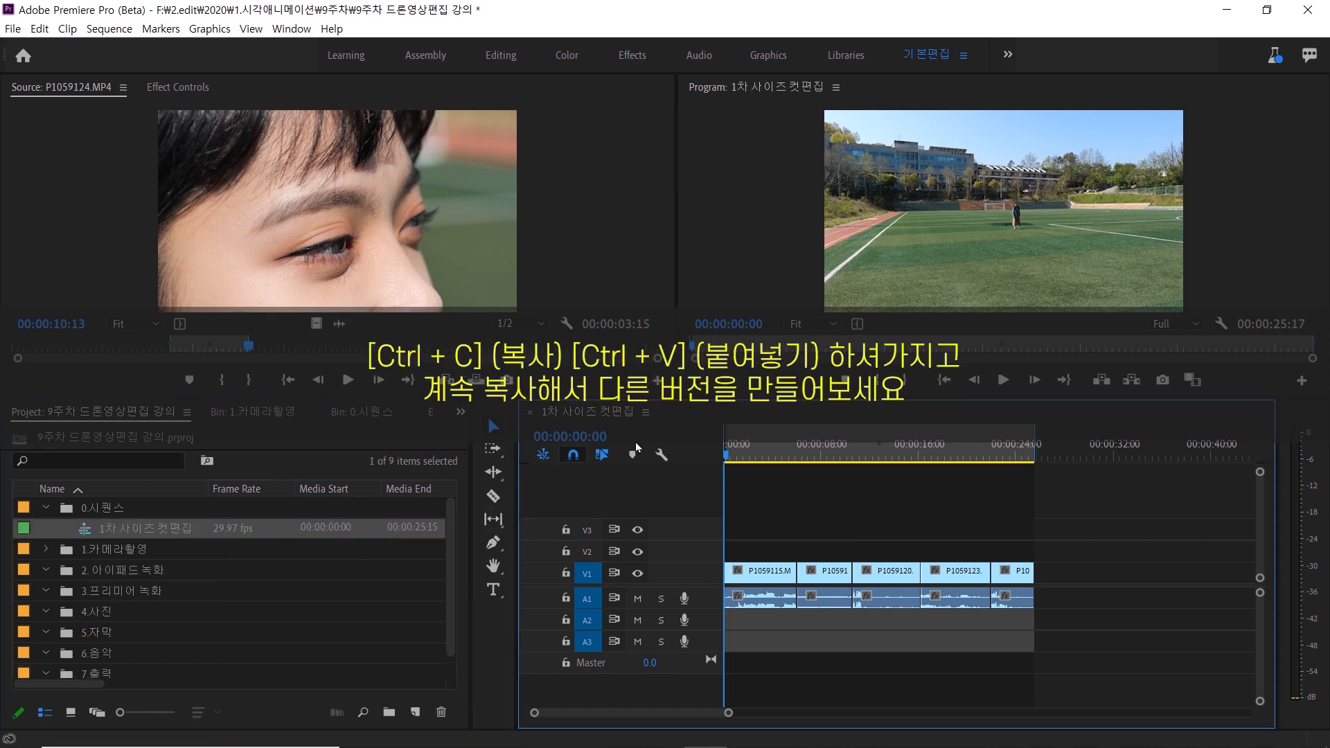